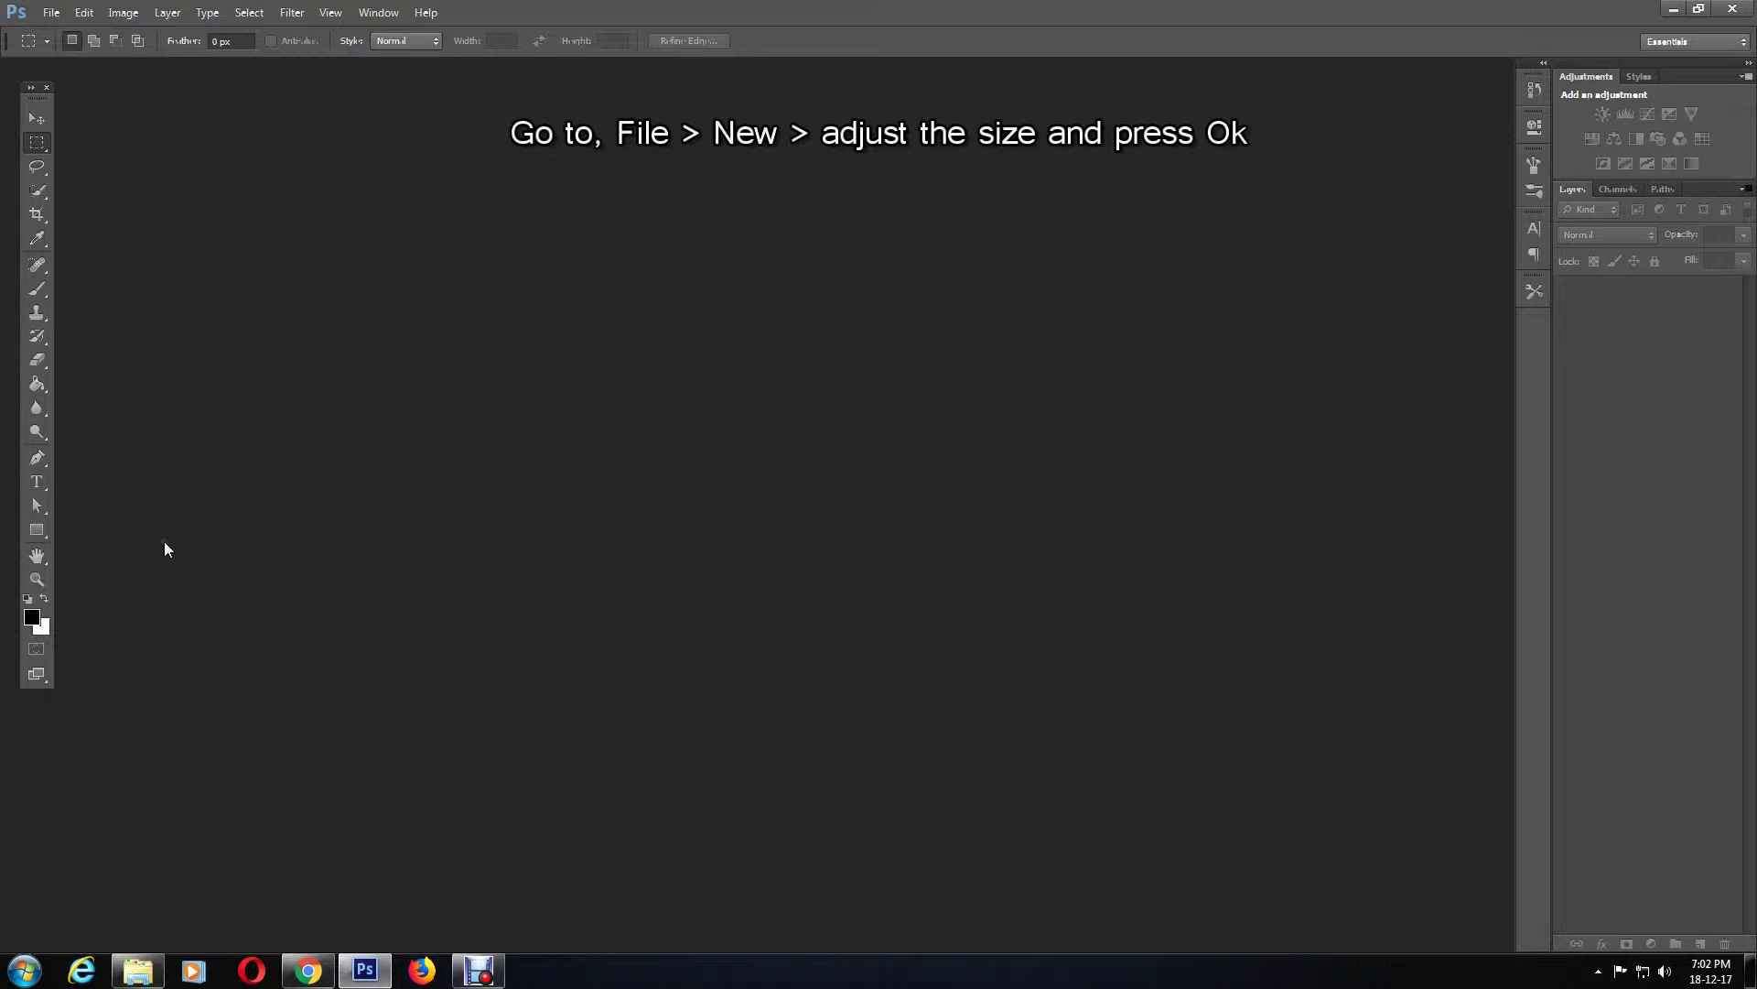
Create a 1920 x 1080 pixel RGB document at 72 pixels/inch and fill its background with black.
{"action": "left_click", "coordinate": [51, 12]}
{"action": "left_click", "coordinate": [64, 35]}
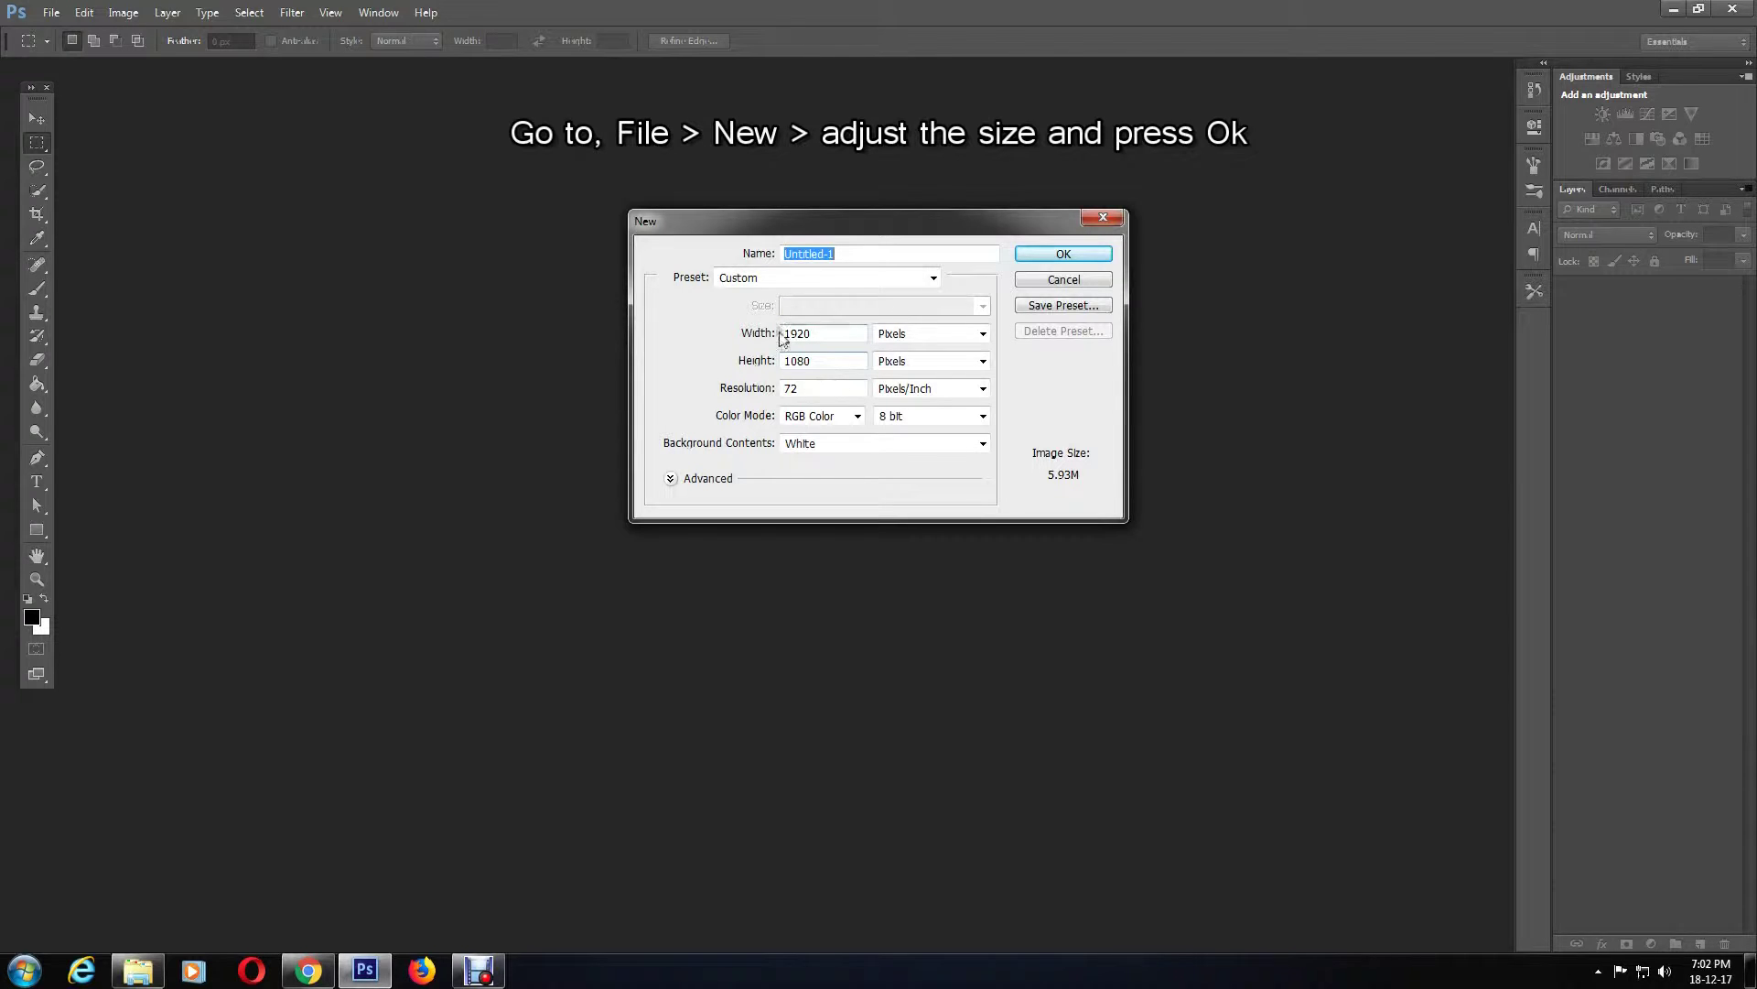
{"action": "left_click", "coordinate": [1093, 252]}
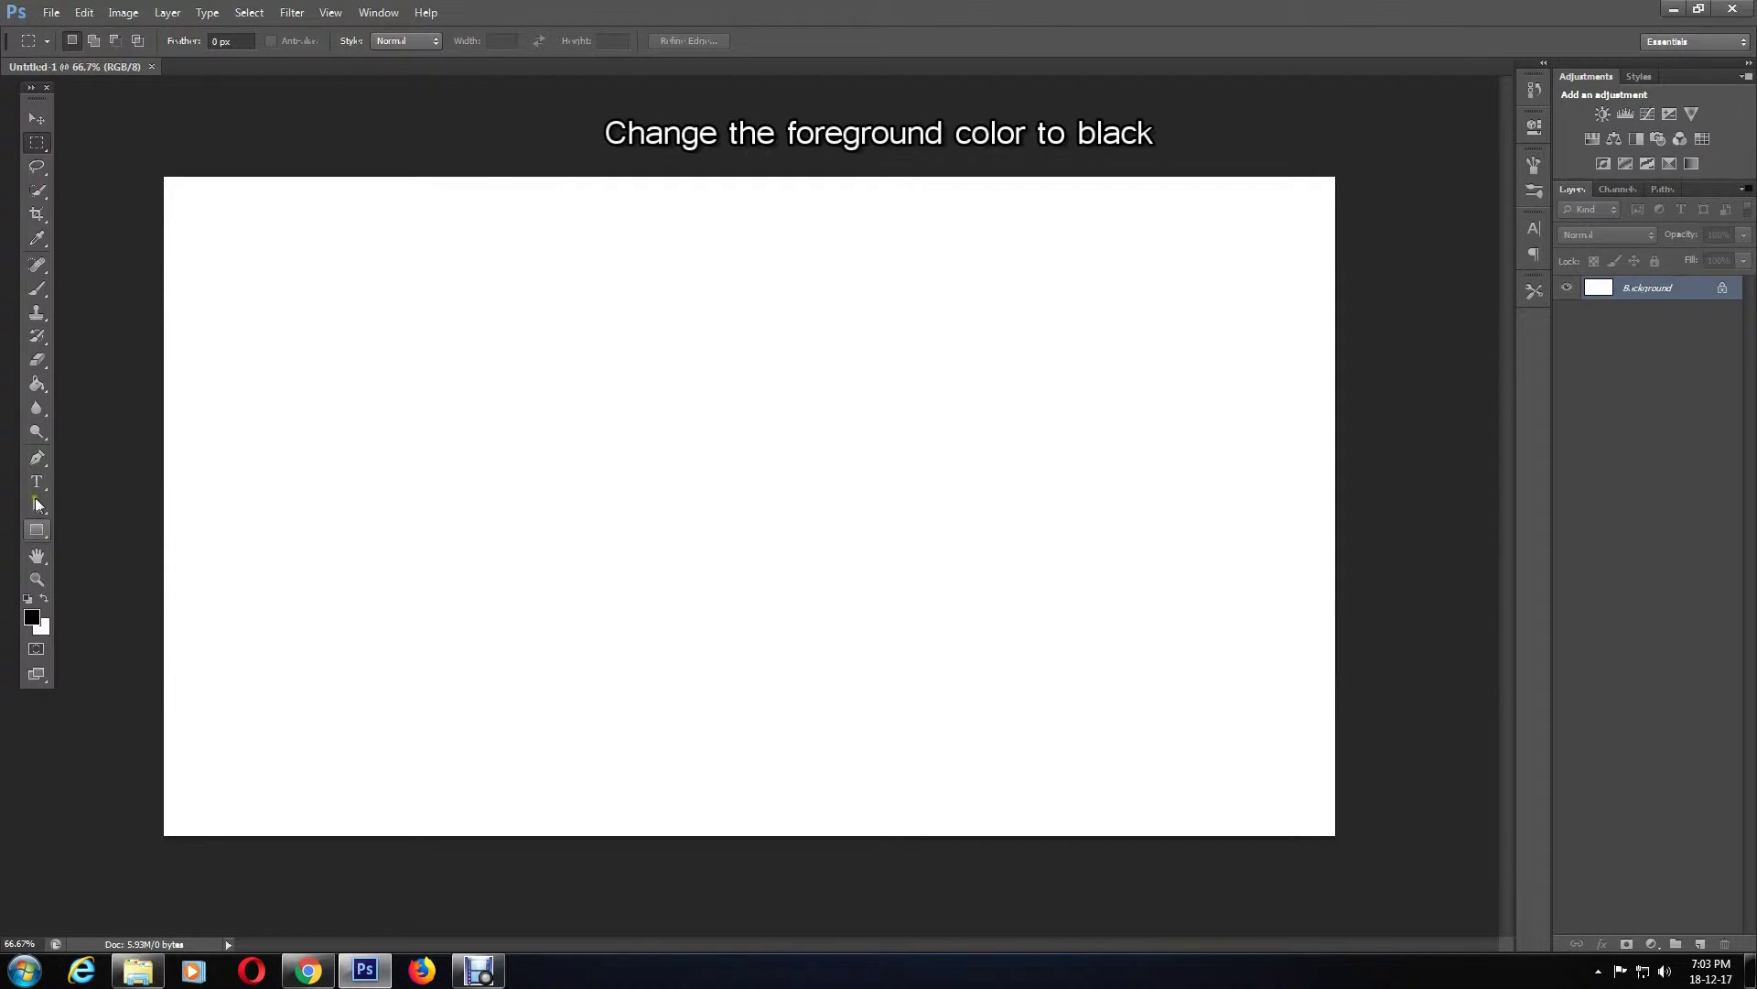
{"action": "left_click", "coordinate": [40, 388]}
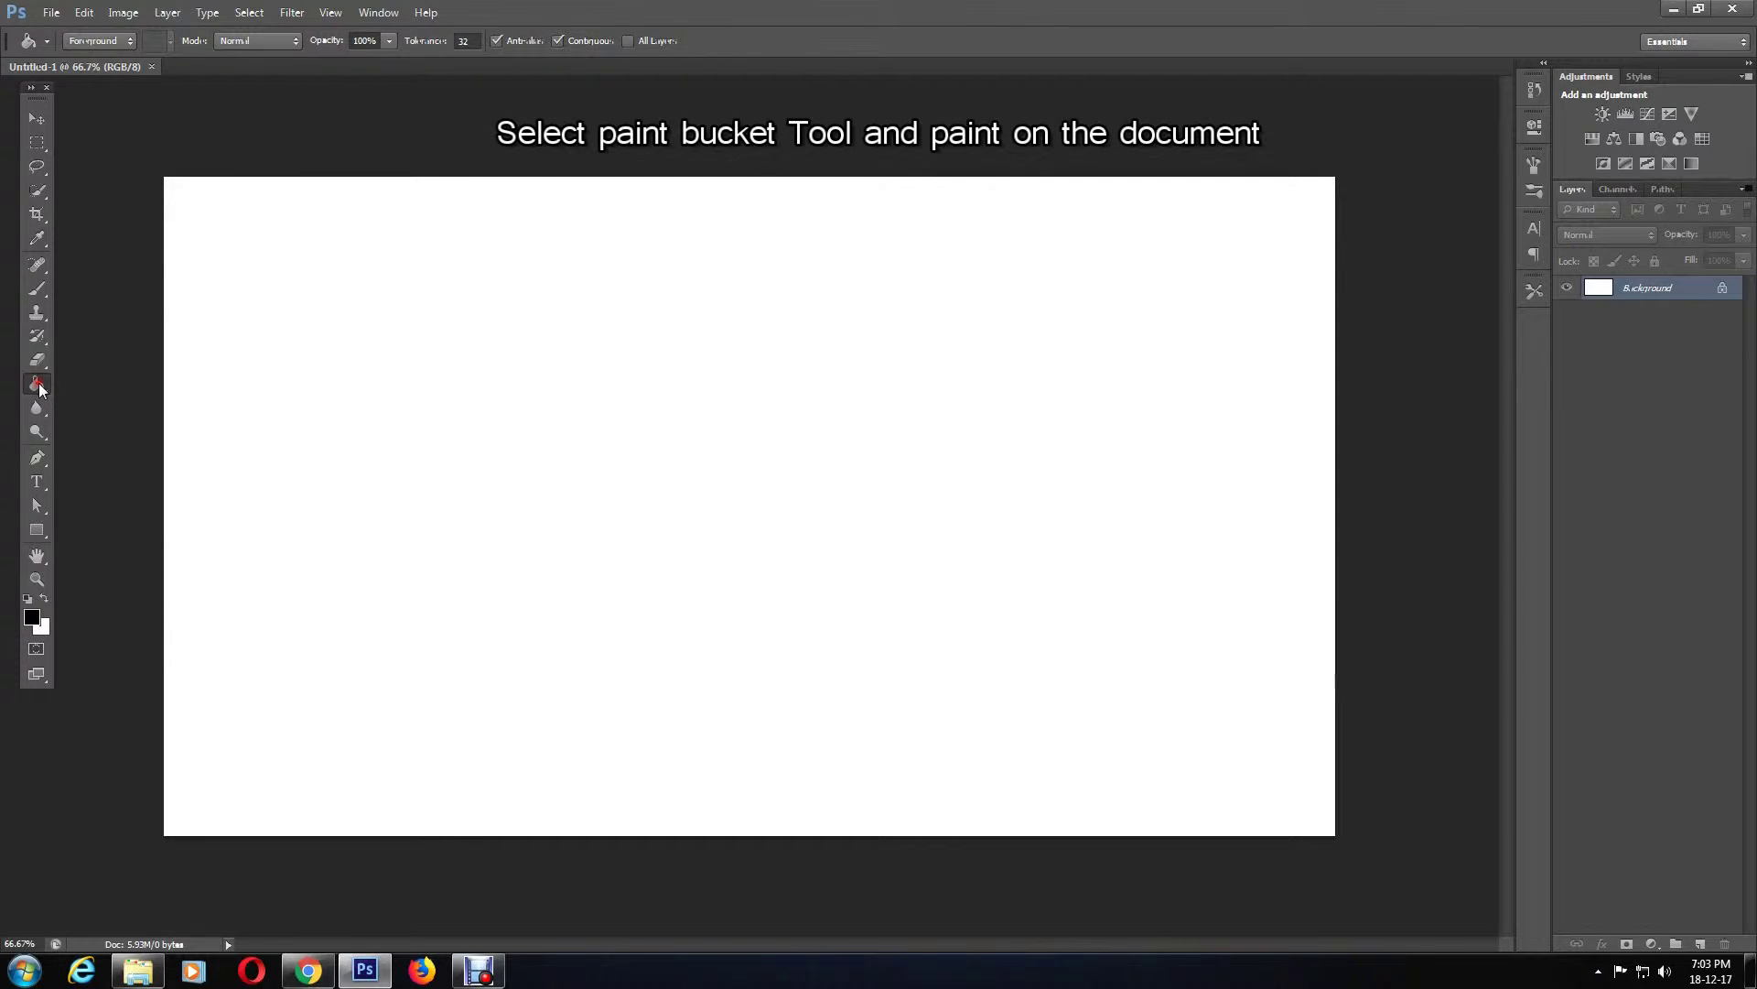
{"action": "left_click", "coordinate": [619, 417]}
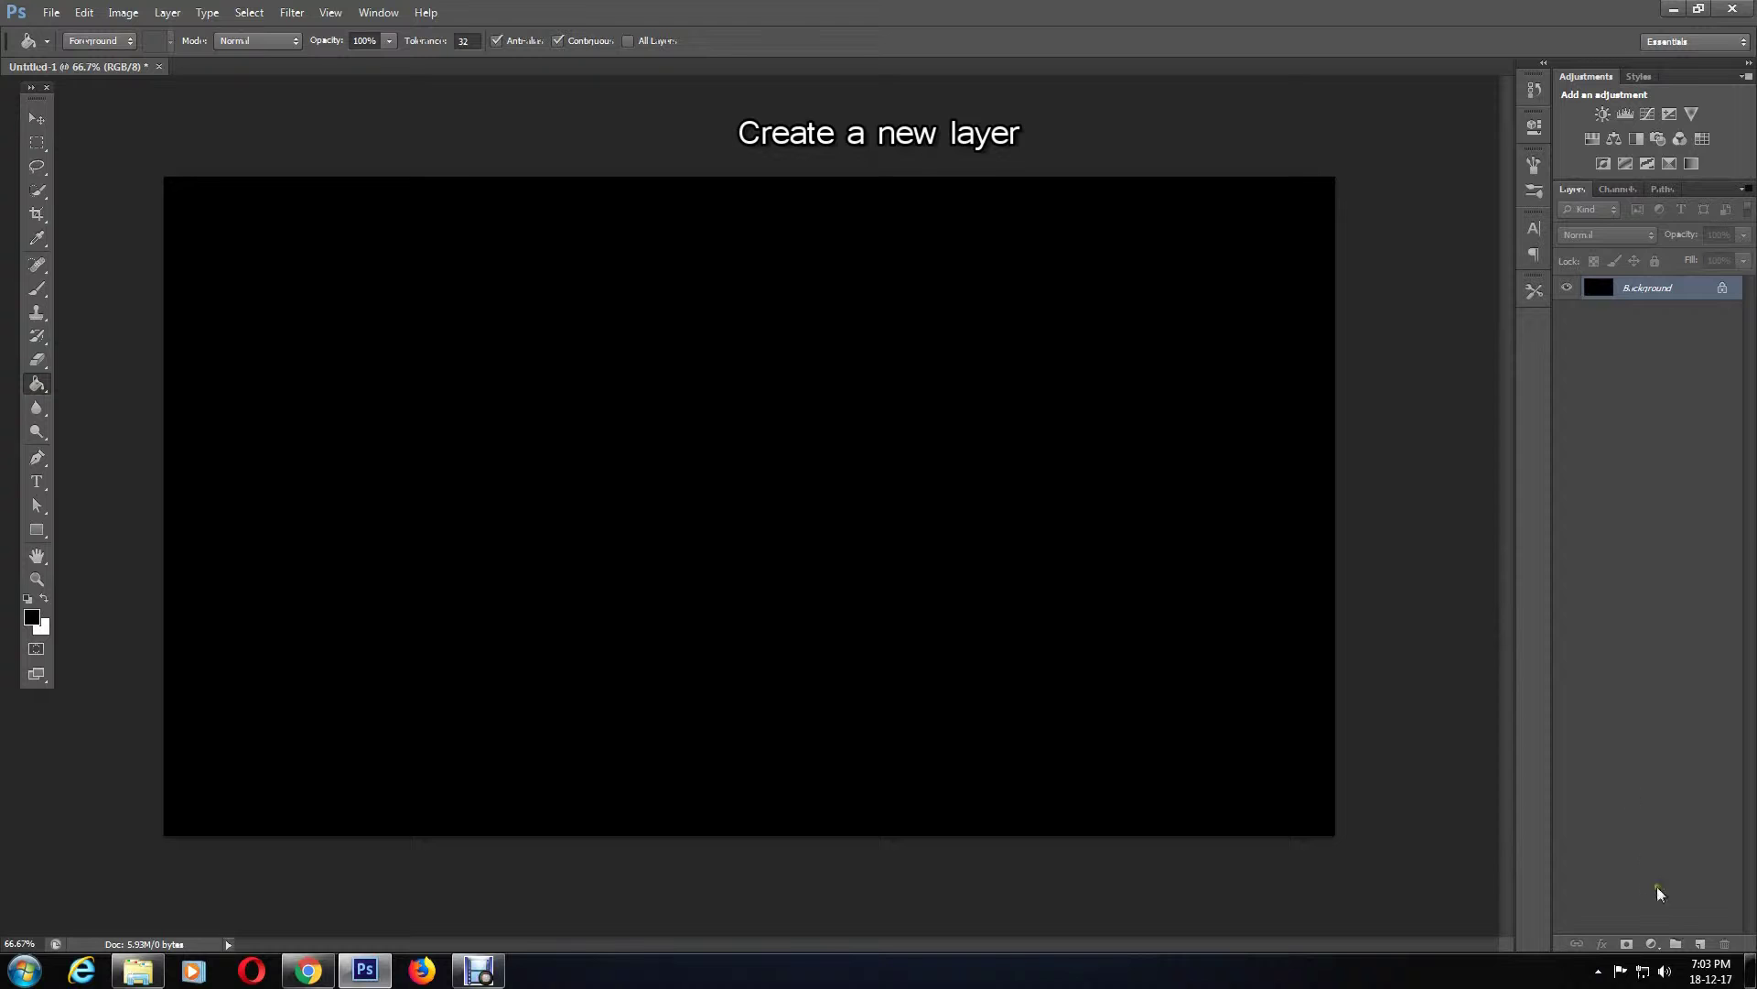
Add a new layer above the background and fill it with gold, colour code daa520.
{"action": "left_click", "coordinate": [1700, 945]}
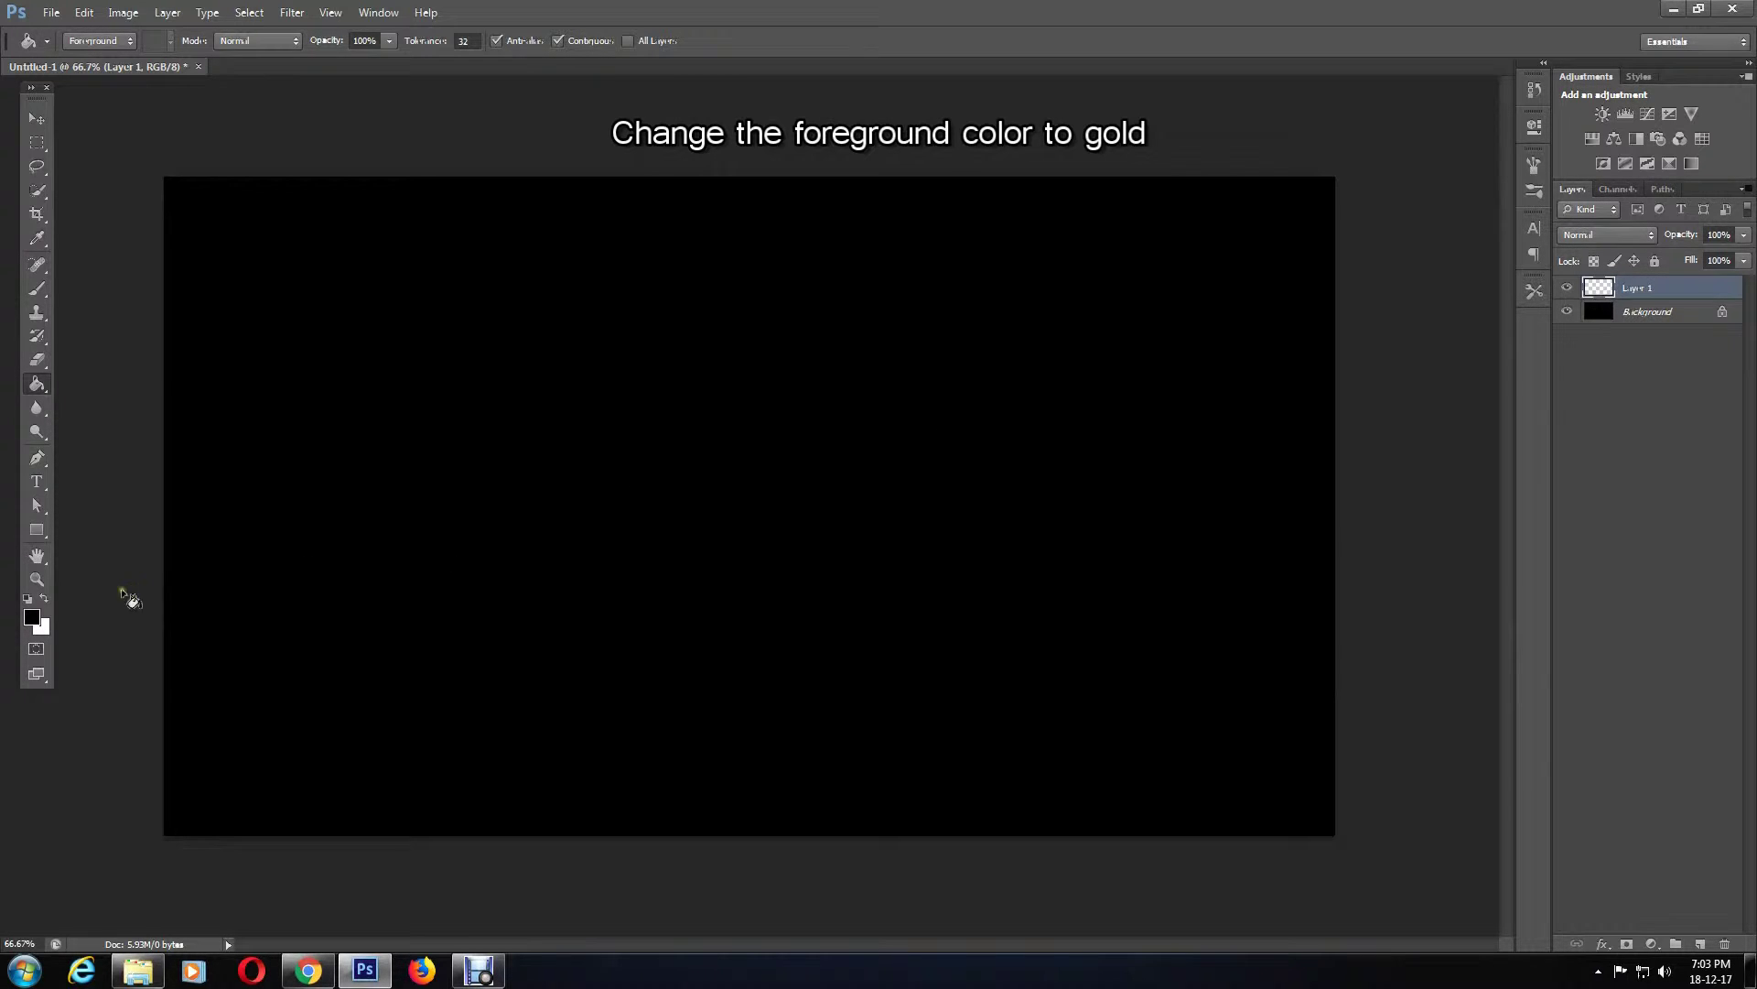
{"action": "left_click", "coordinate": [37, 624]}
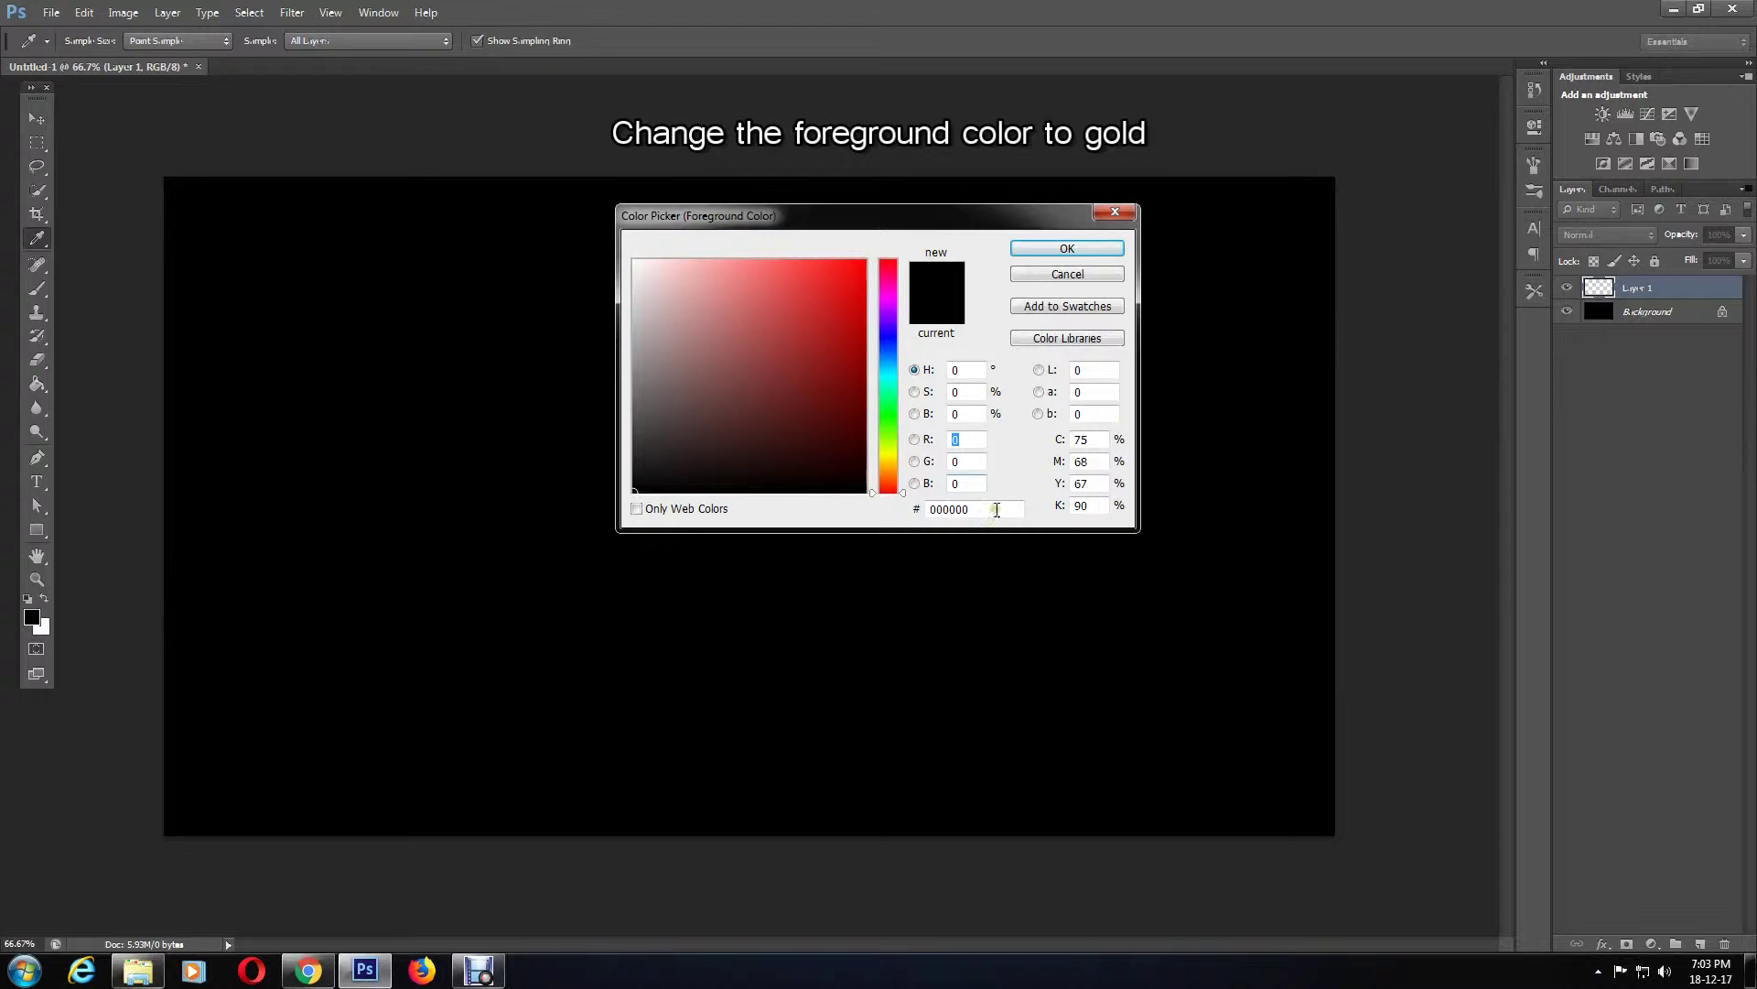
{"action": "left_click", "coordinate": [982, 510]}
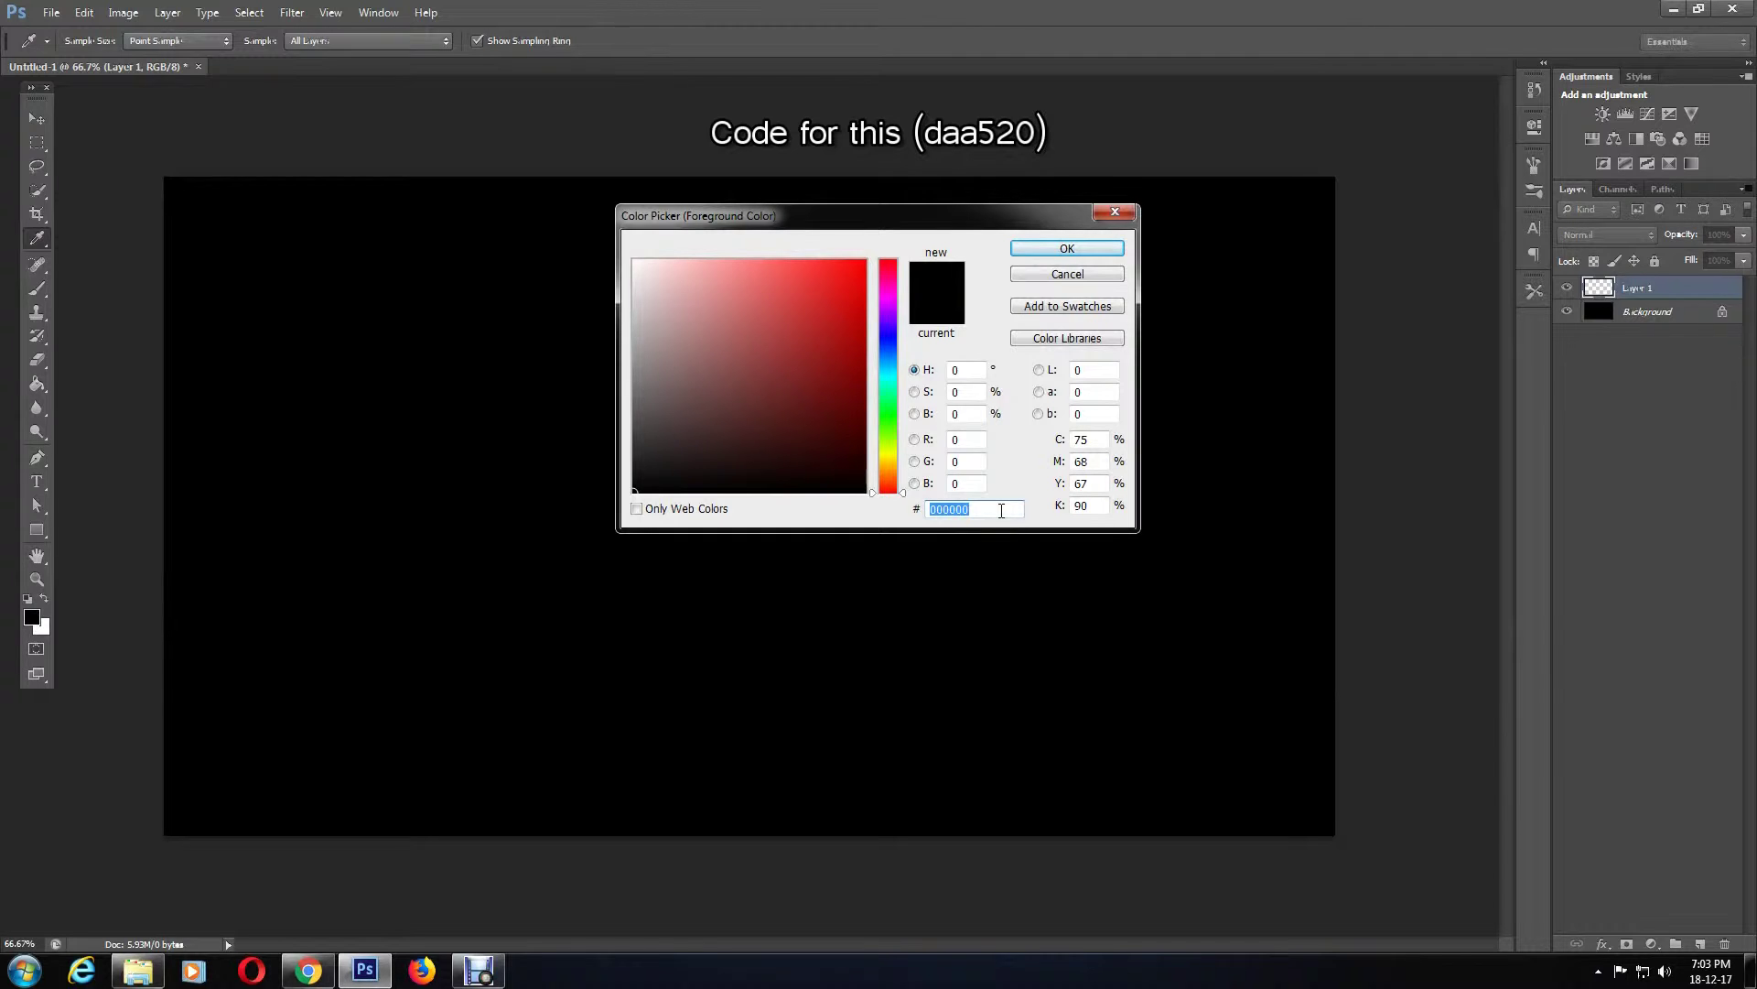
{"action": "type", "text": "daa"}
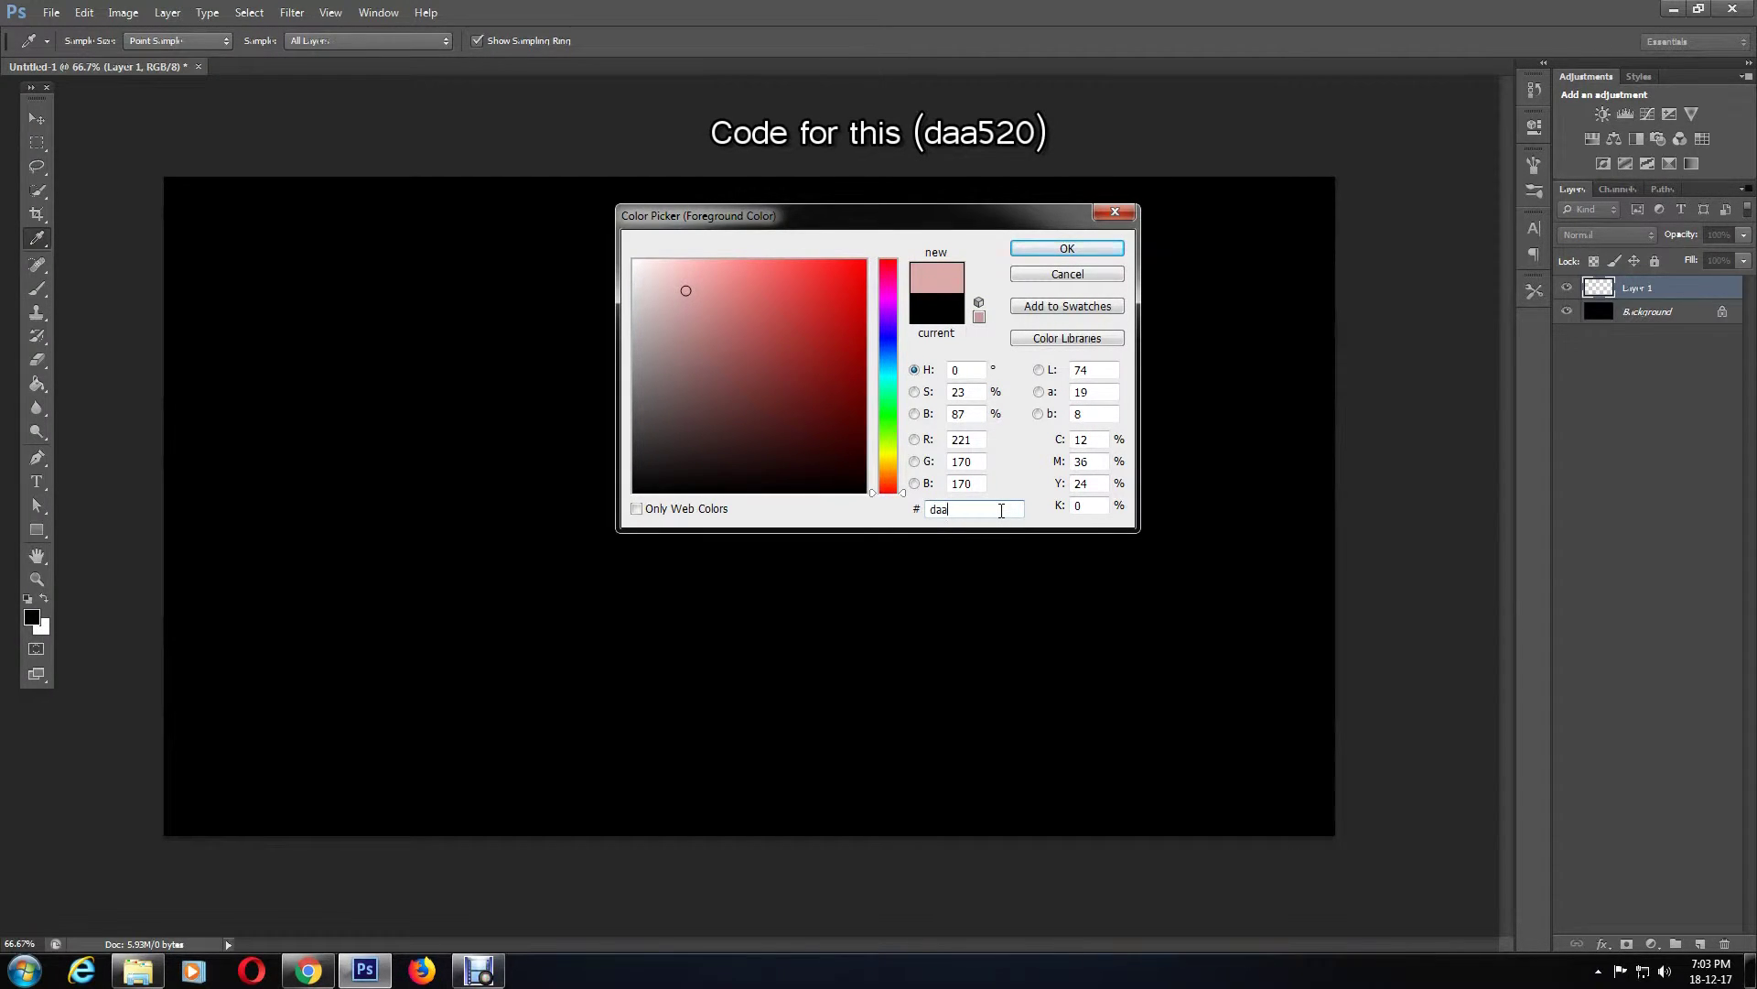
{"action": "type", "text": "520"}
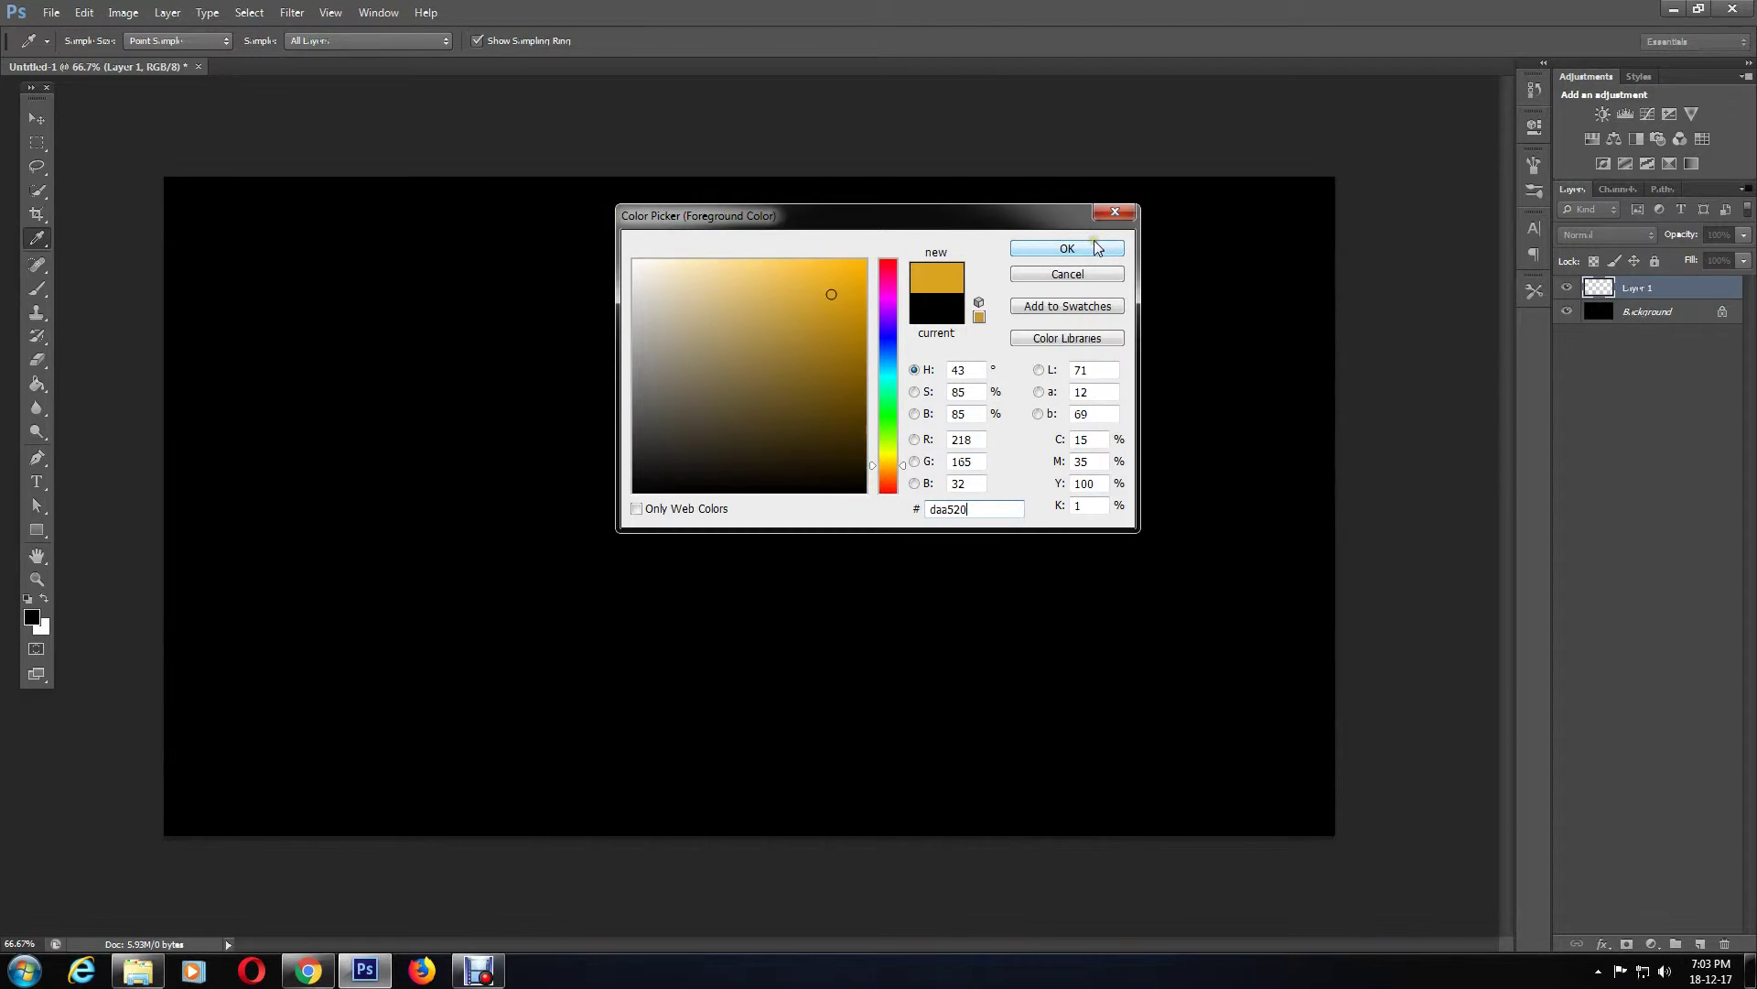
{"action": "left_click", "coordinate": [1067, 248]}
{"action": "key", "text": "g"}
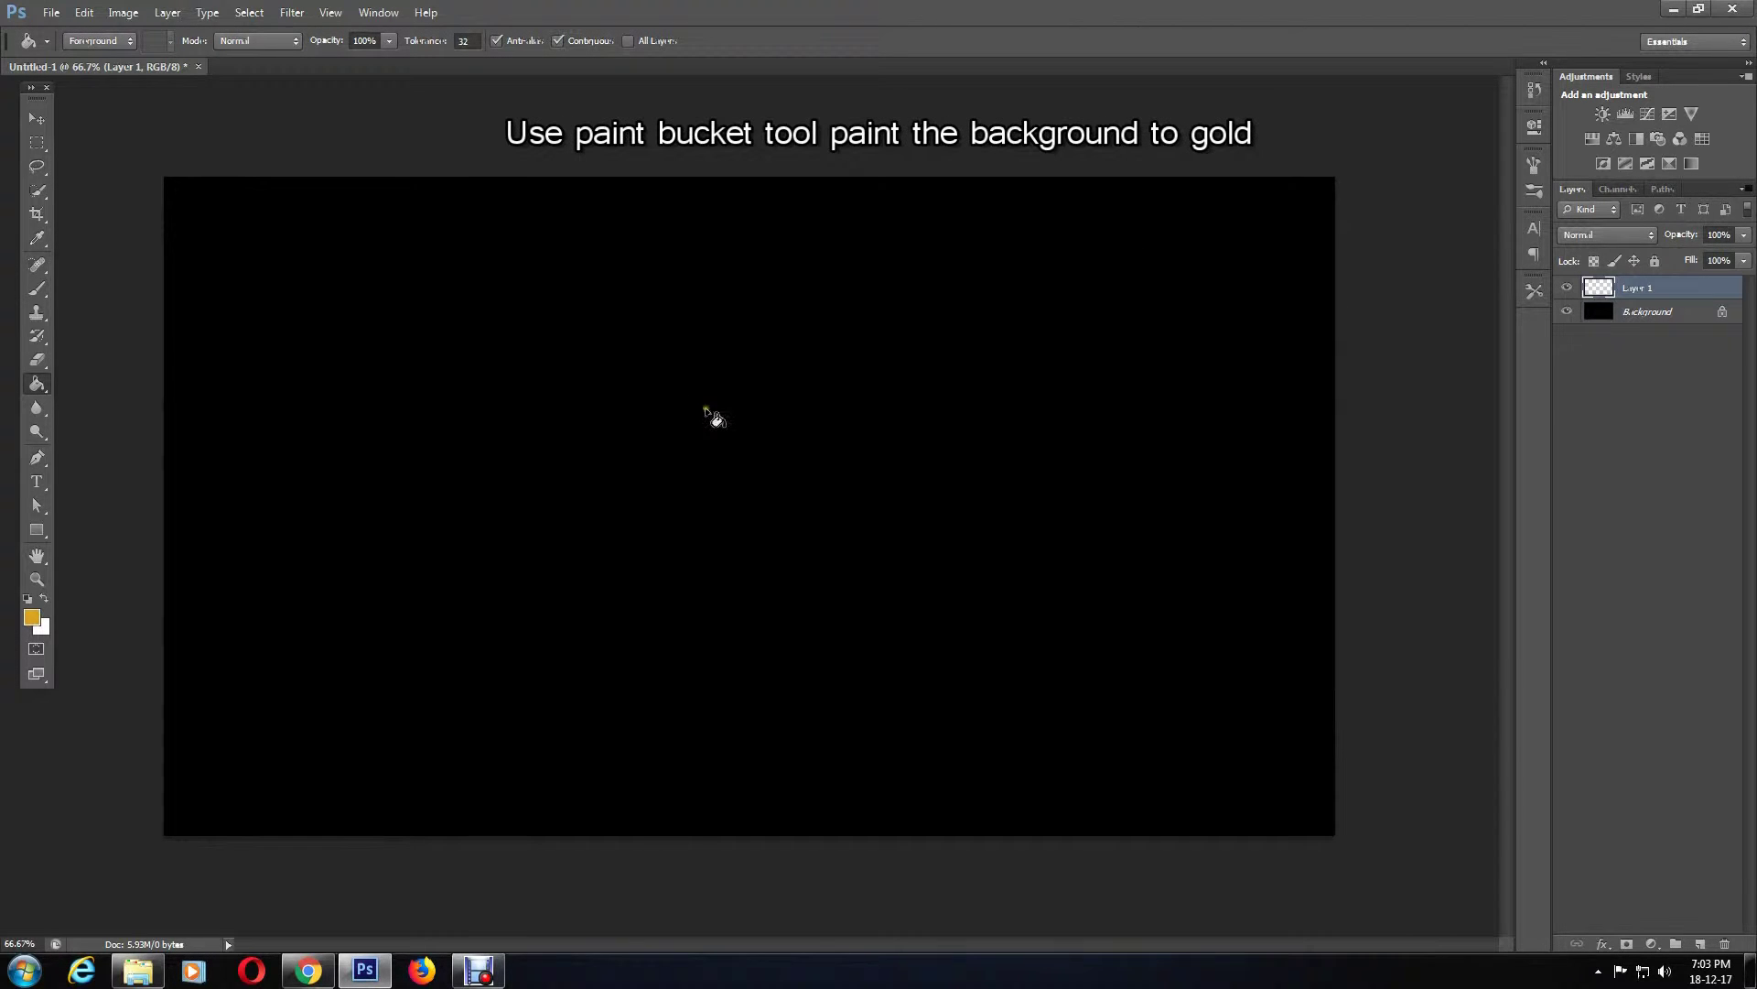
{"action": "left_click", "coordinate": [712, 416]}
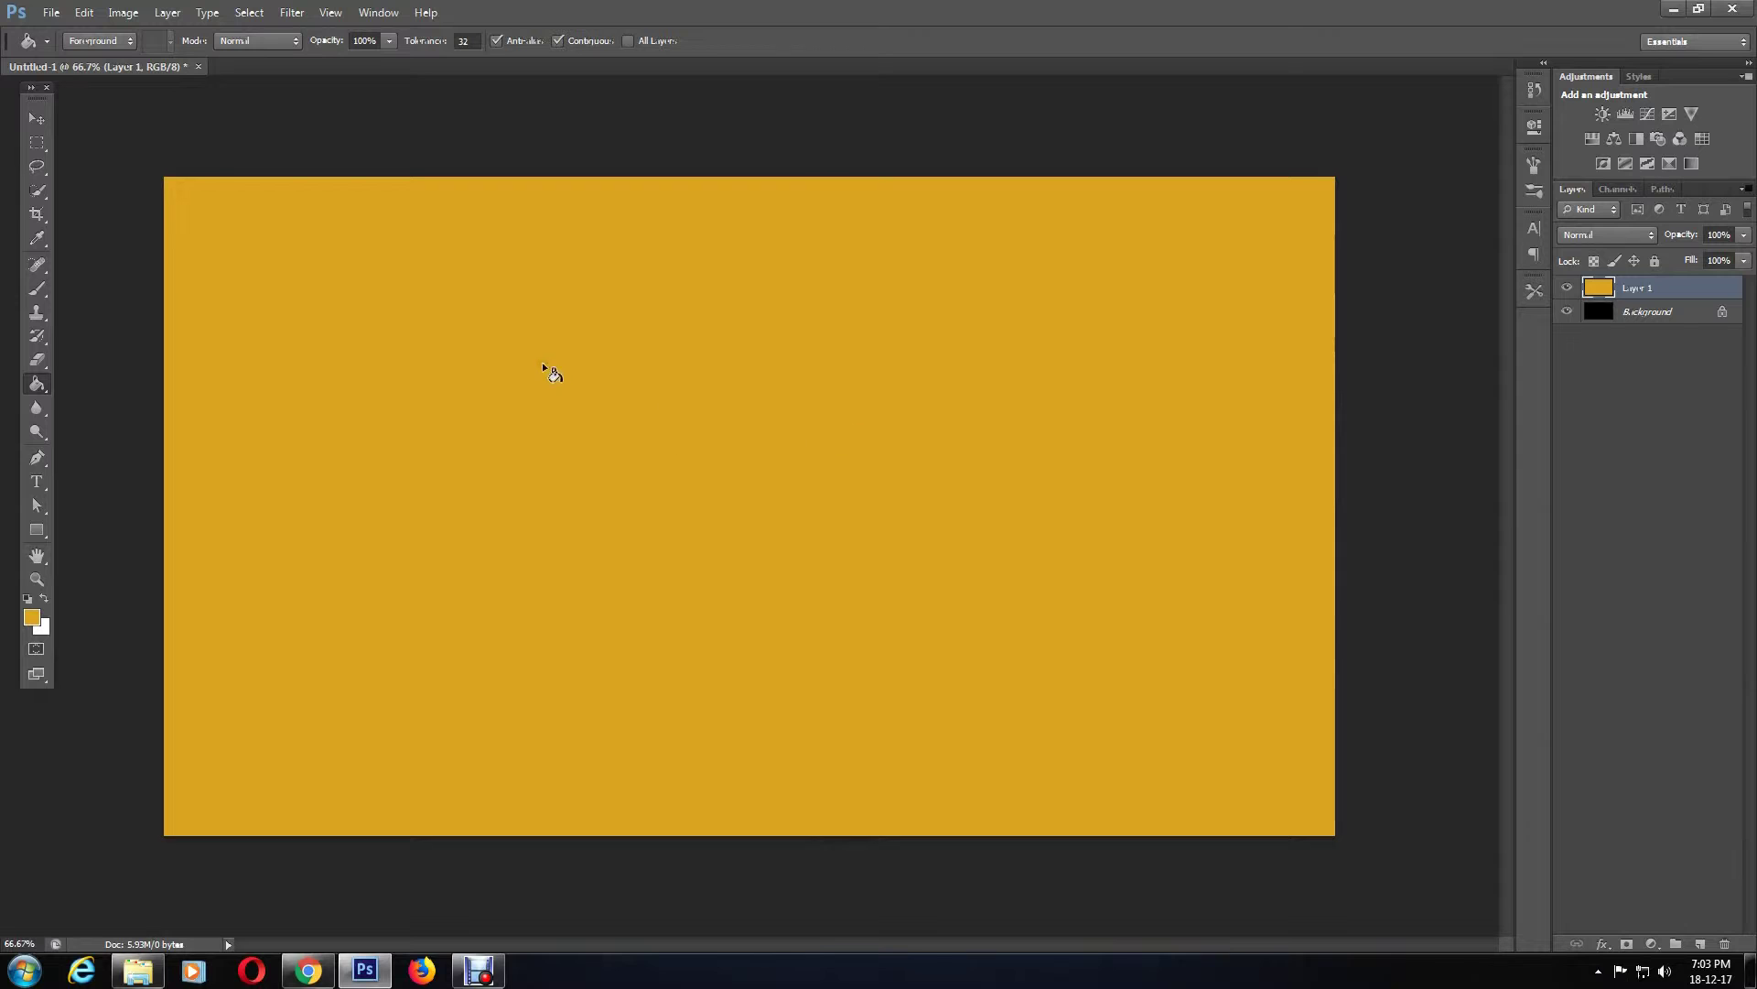
Cut a large elliptical hole, a bit over half the canvas width, out of the middle of the gold layer and deselect.
{"action": "left_click", "coordinate": [38, 143]}
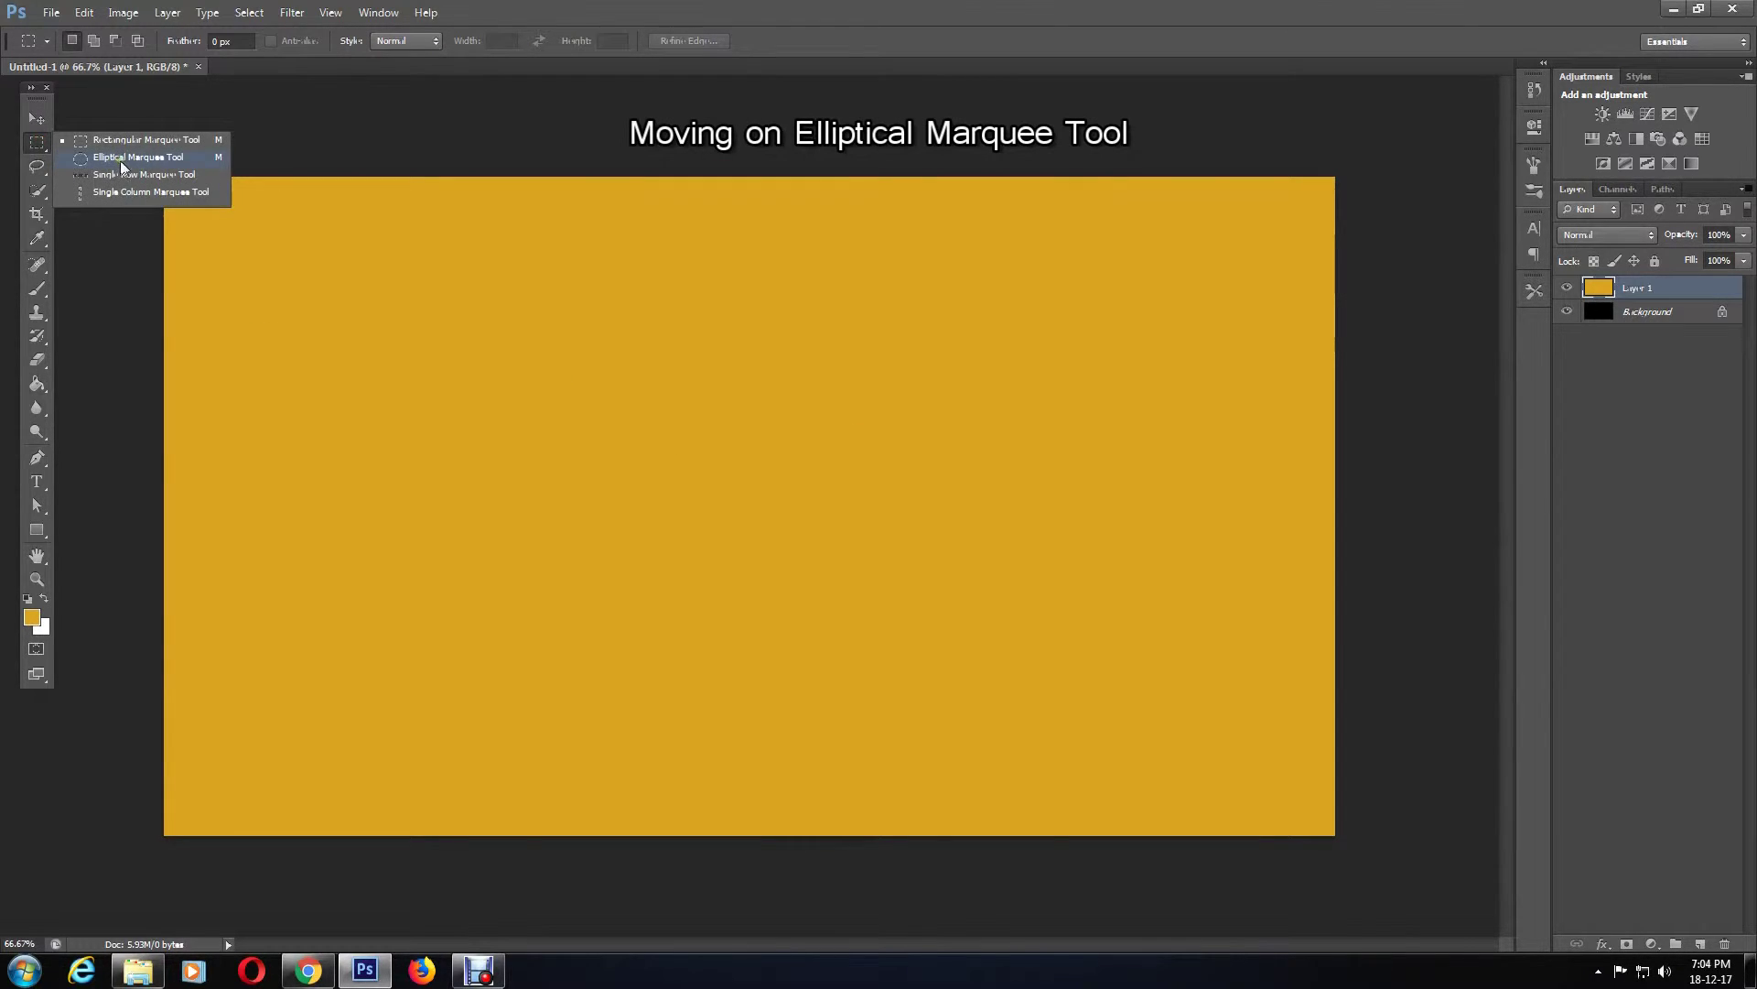
{"action": "left_click", "coordinate": [123, 157]}
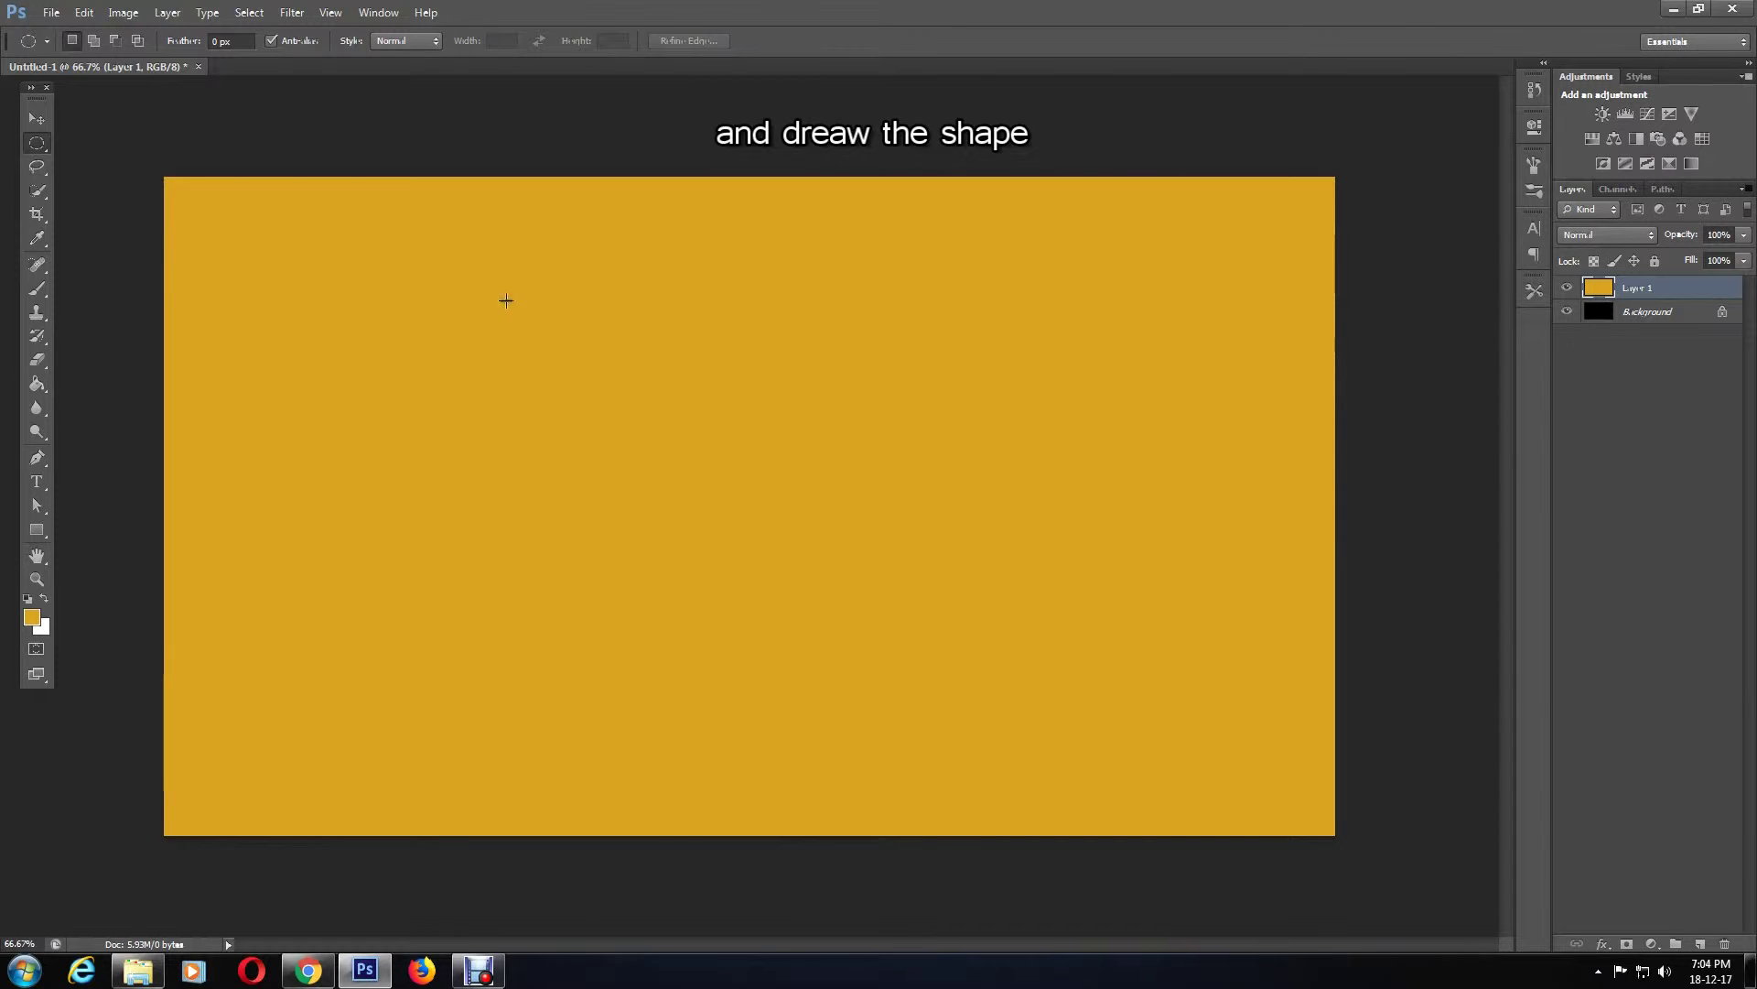
{"action": "left_click_drag", "start_coordinate": [440, 262], "coordinate": [1085, 766]}
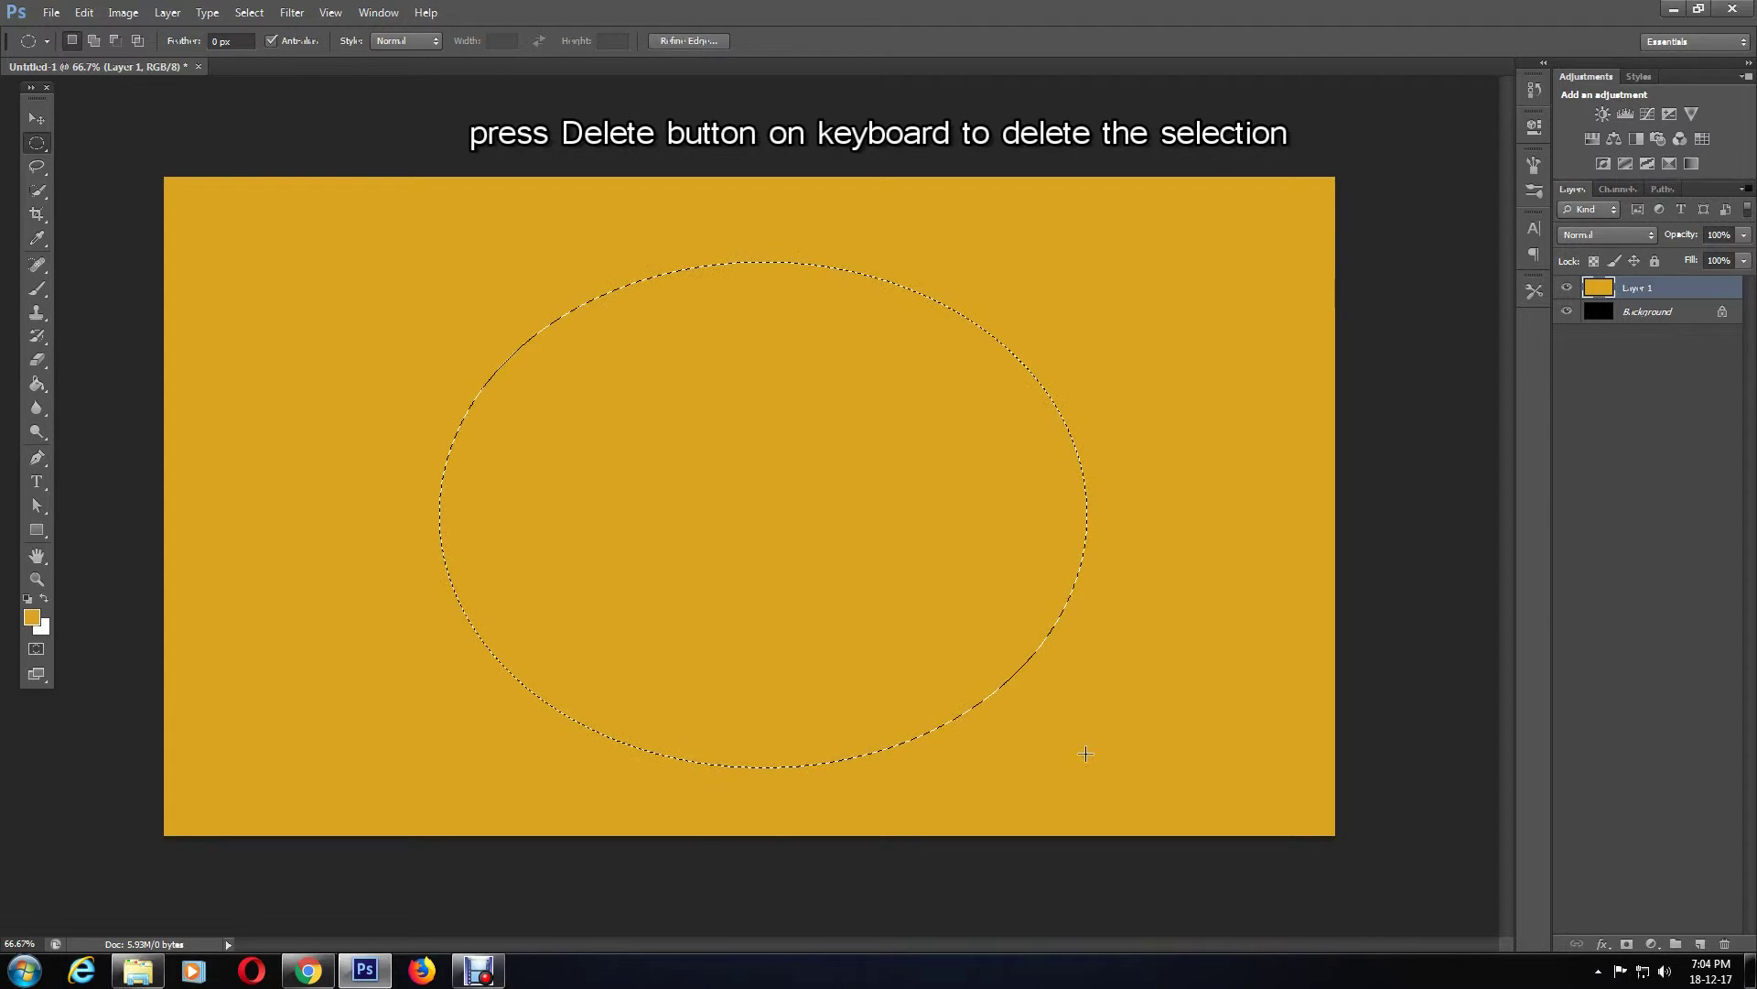
{"action": "key", "text": "Delete"}
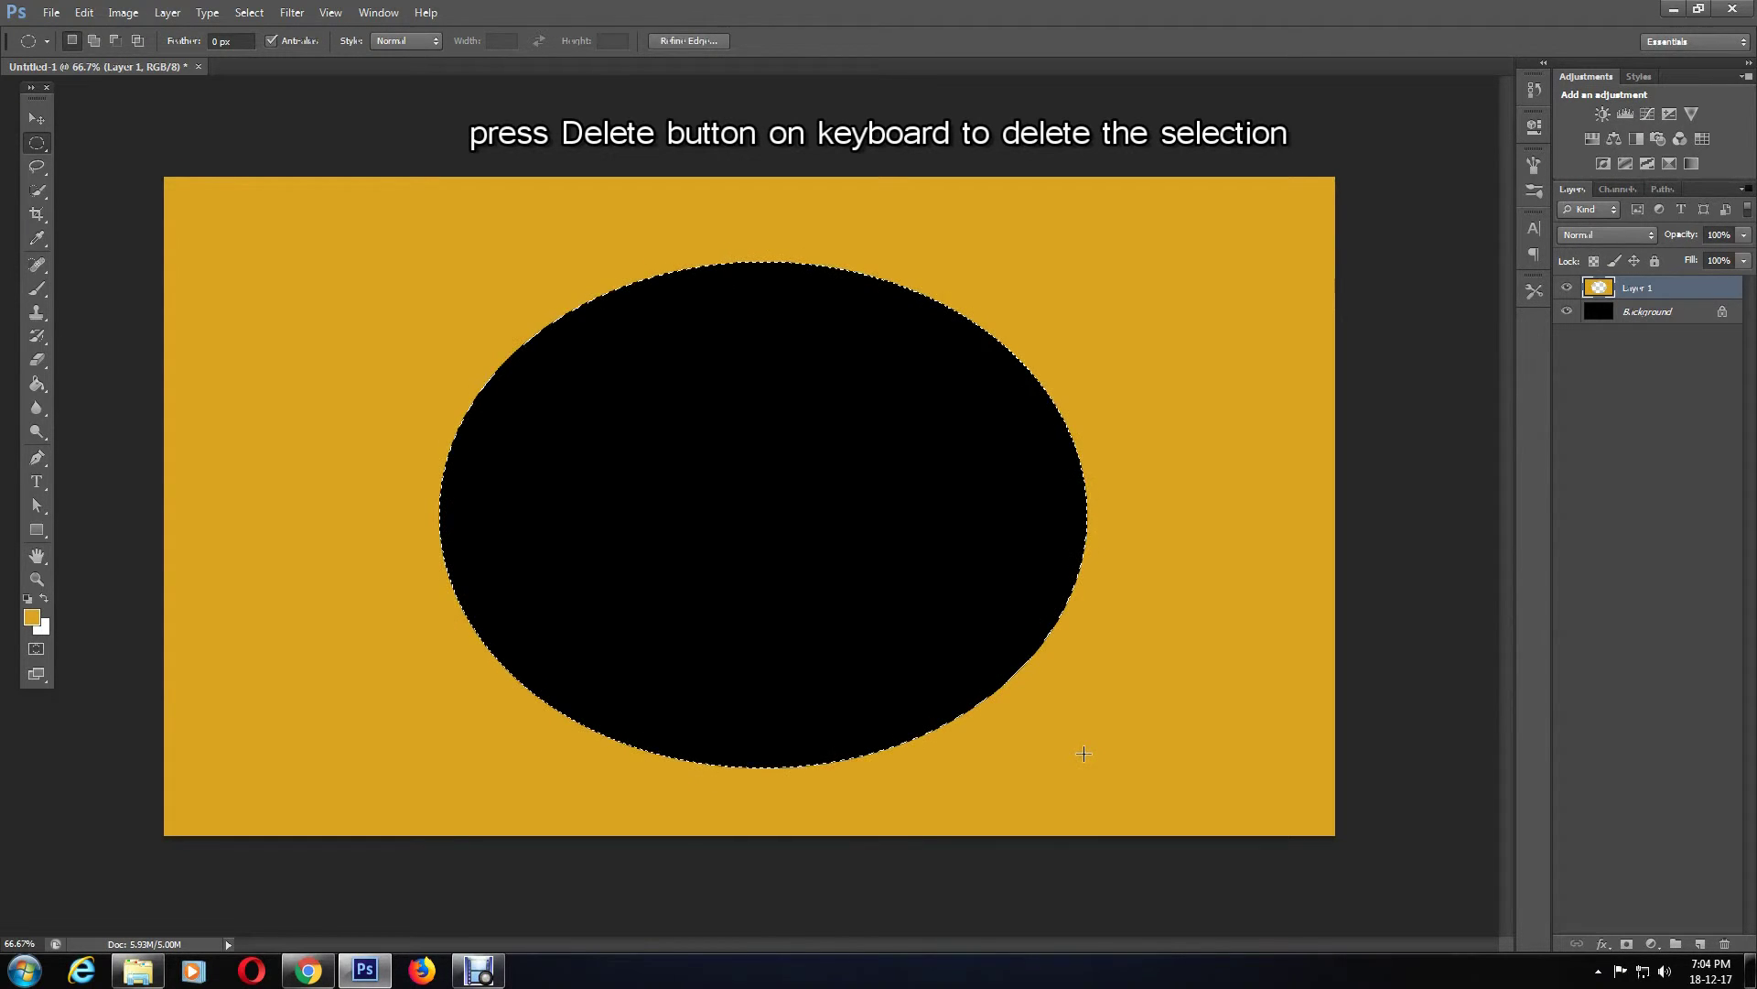
{"action": "left_click", "coordinate": [252, 12]}
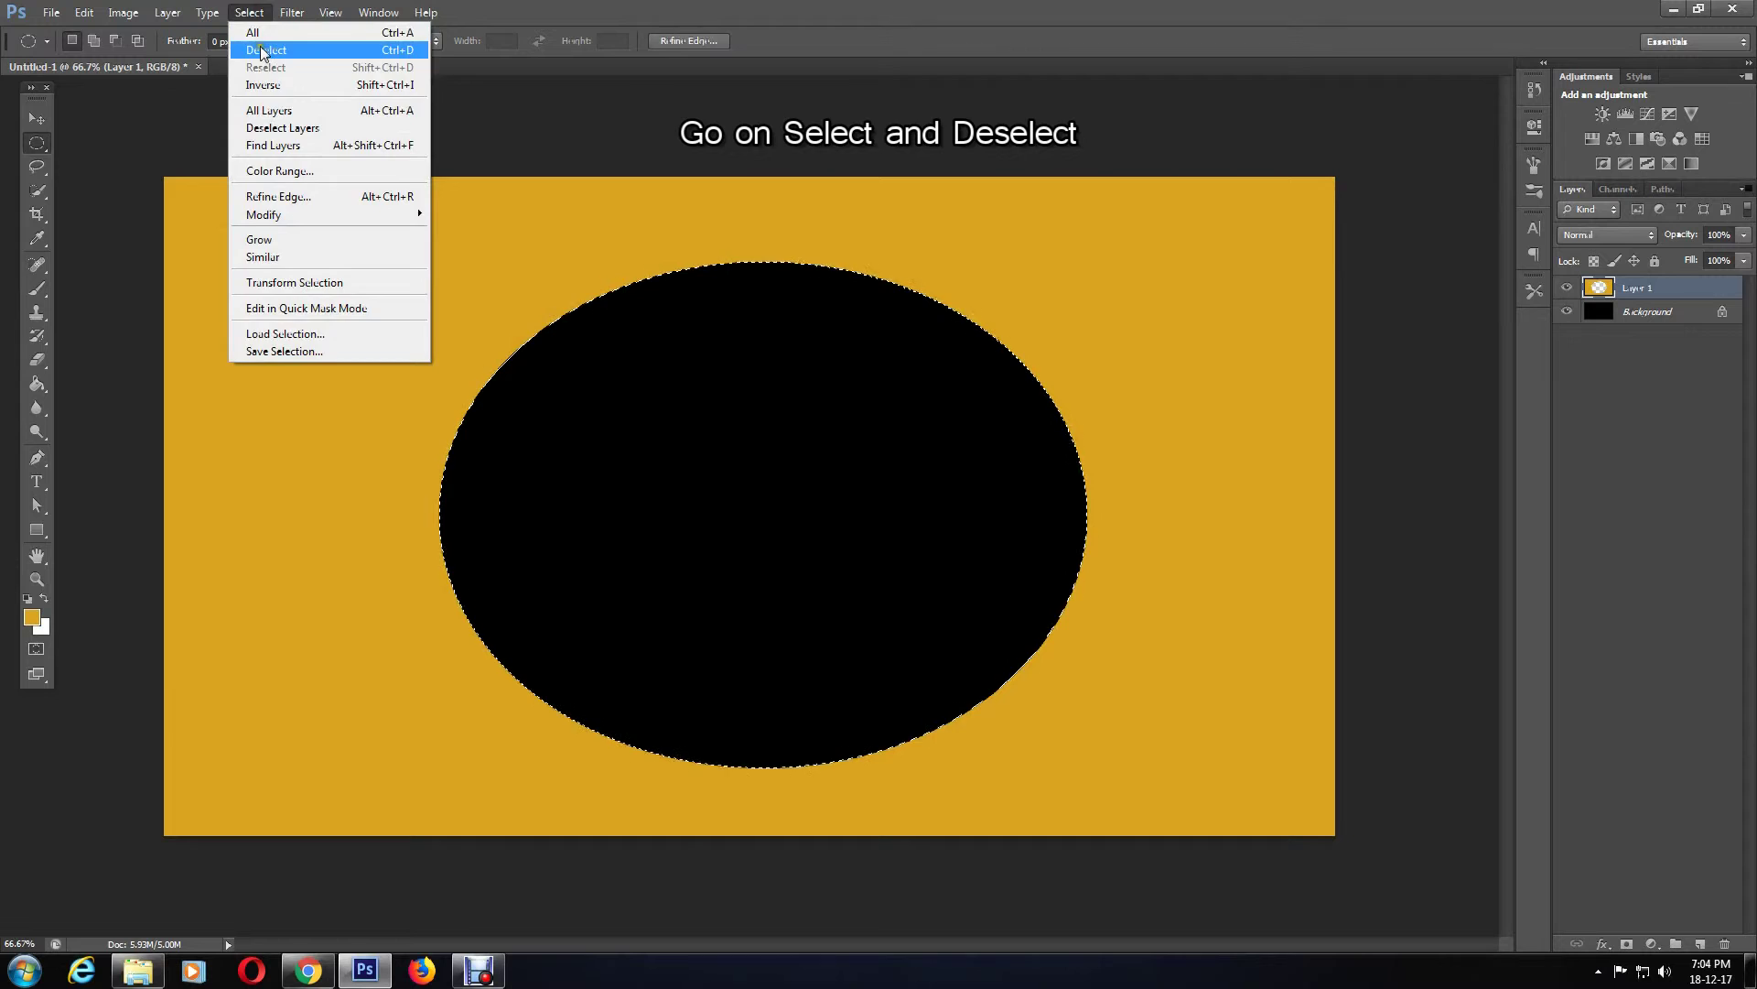
{"action": "left_click", "coordinate": [260, 50]}
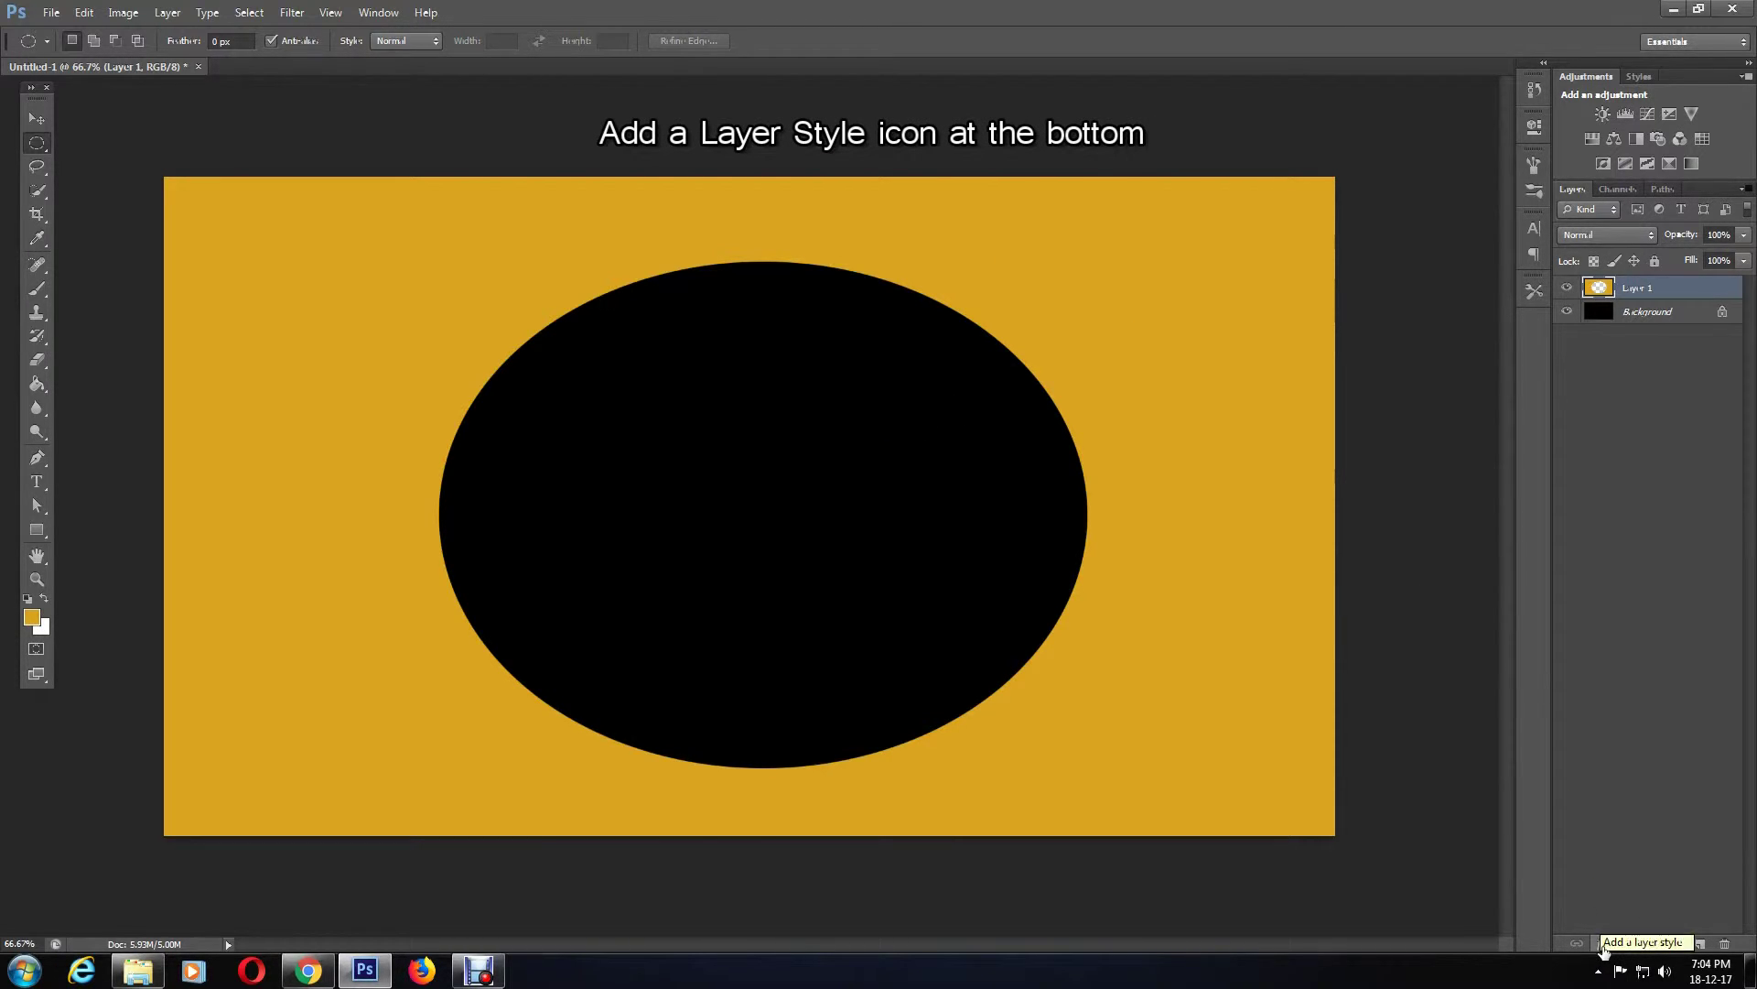
Add a Drop Shadow layer style to the gold layer with a size of 7 px.
{"action": "left_click", "coordinate": [1603, 950]}
{"action": "left_click", "coordinate": [1512, 933]}
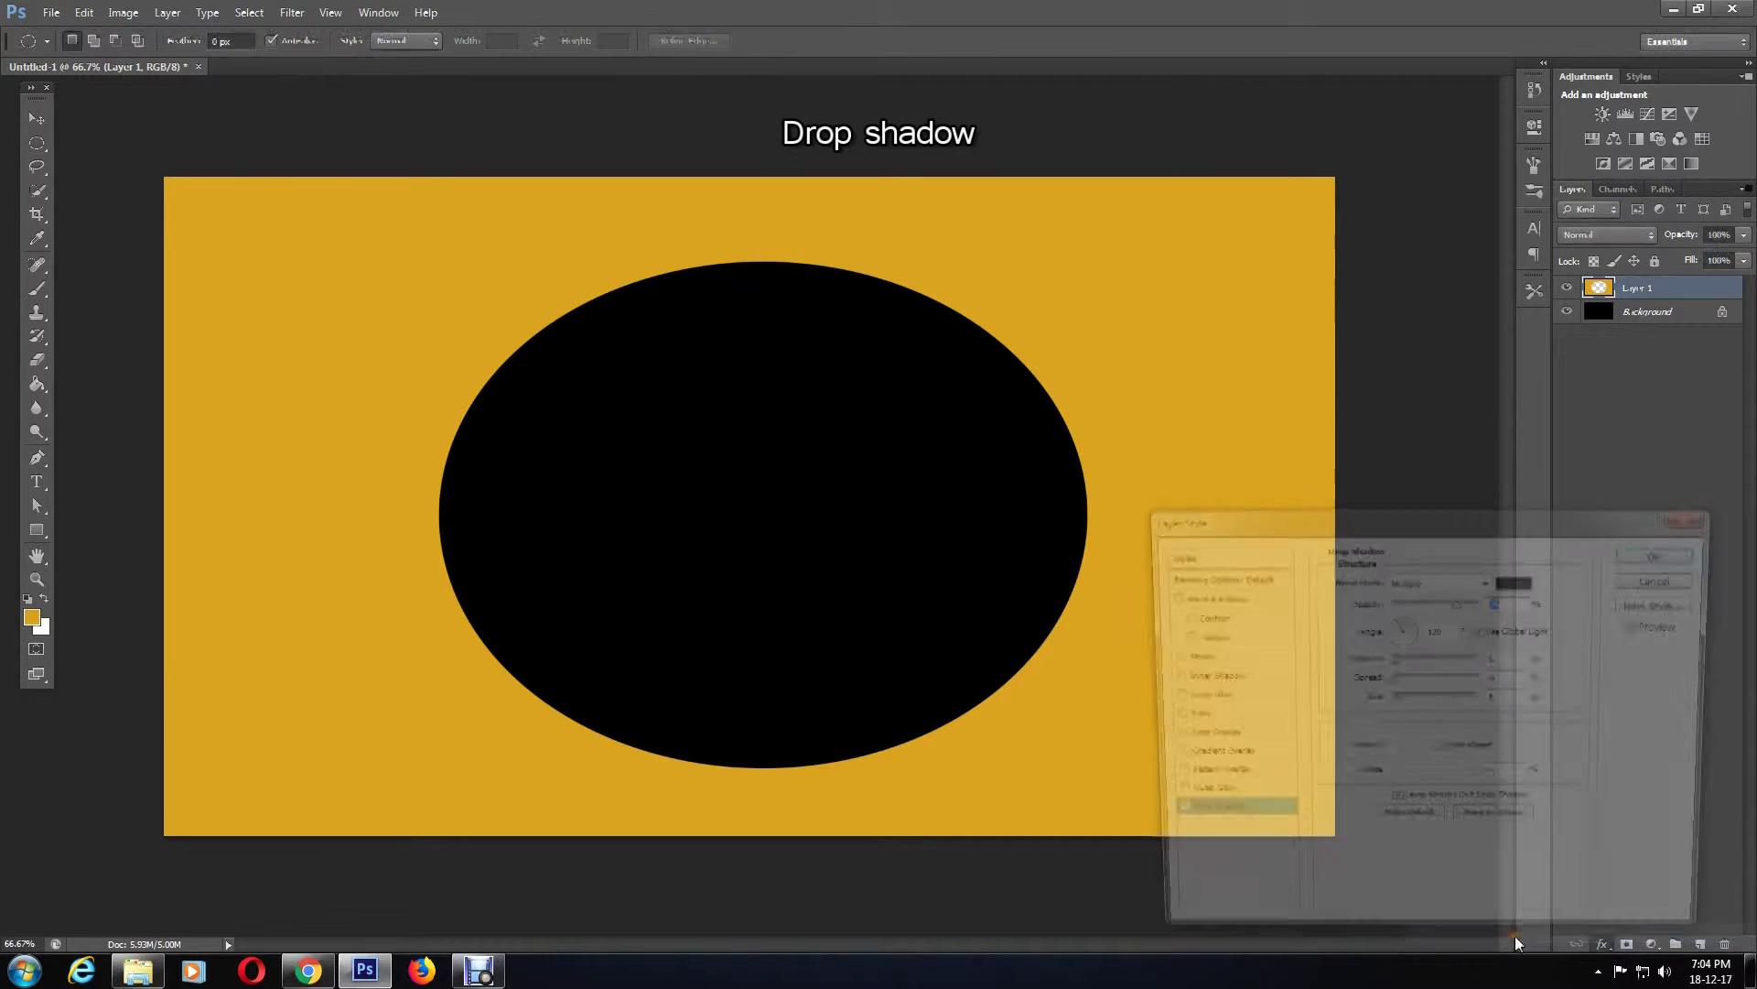
{"action": "left_click", "coordinate": [1498, 699]}
{"action": "type", "text": "7"}
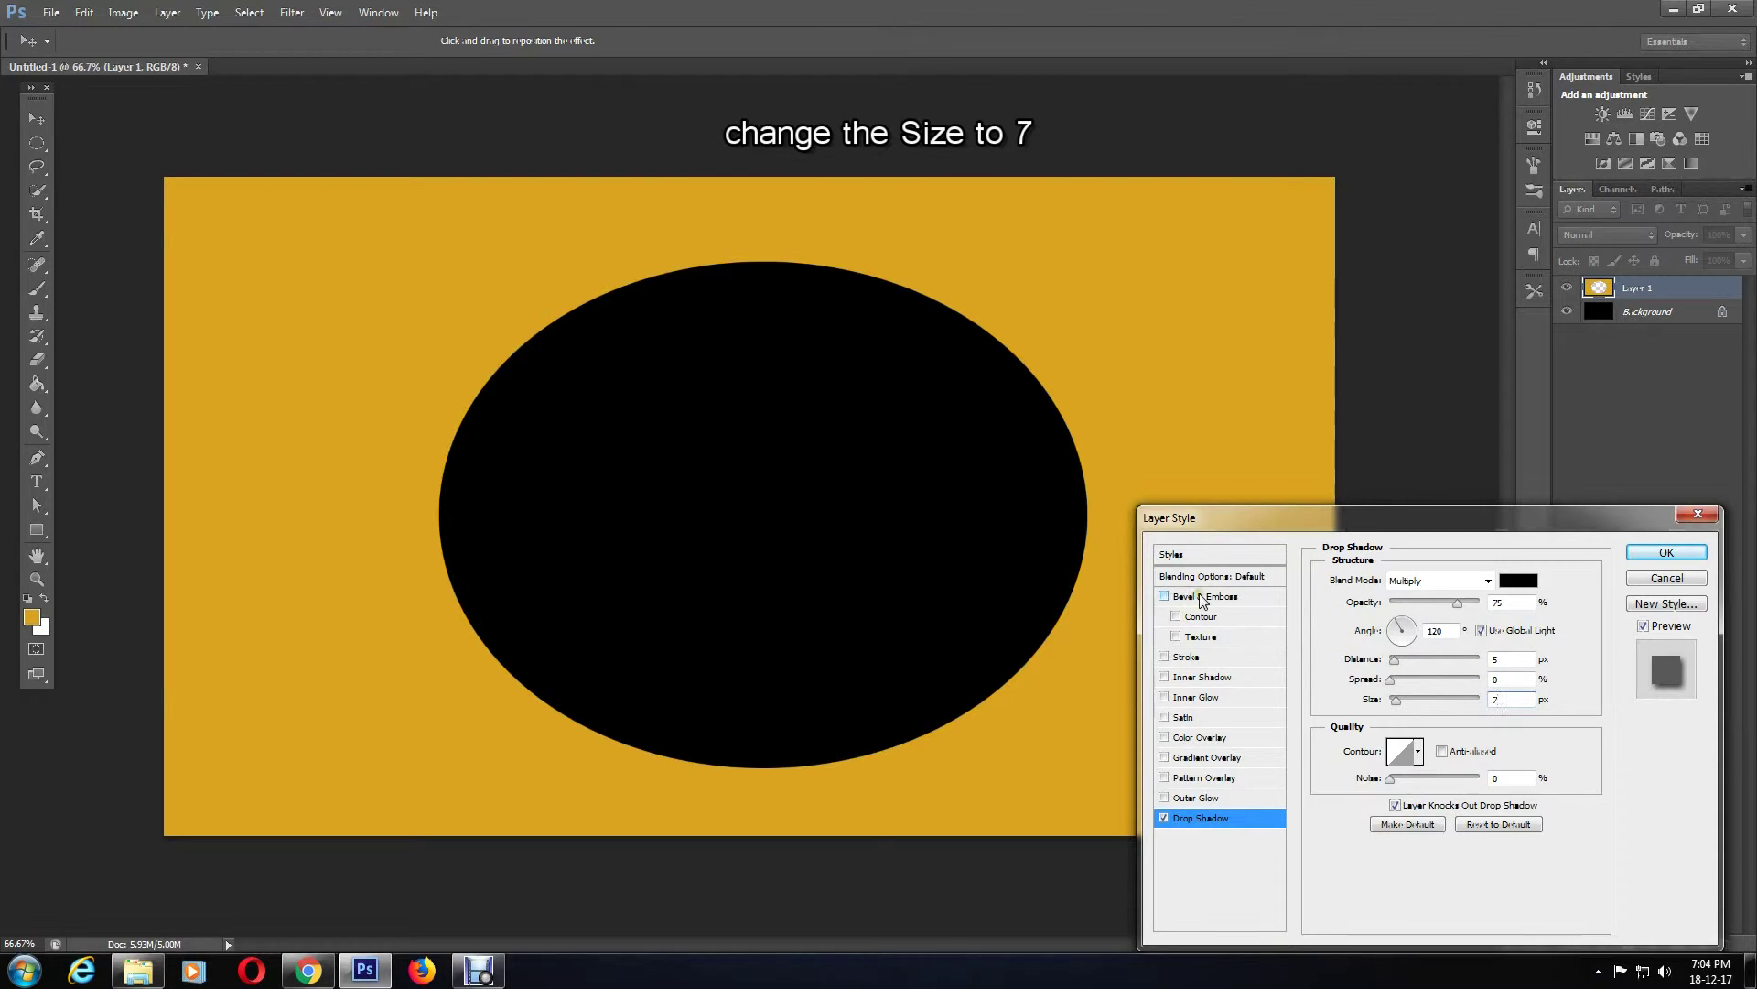
Add a Stroke effect to the gold layer in light gold ebcb7a with a size of 5 px.
{"action": "left_click", "coordinate": [1187, 657]}
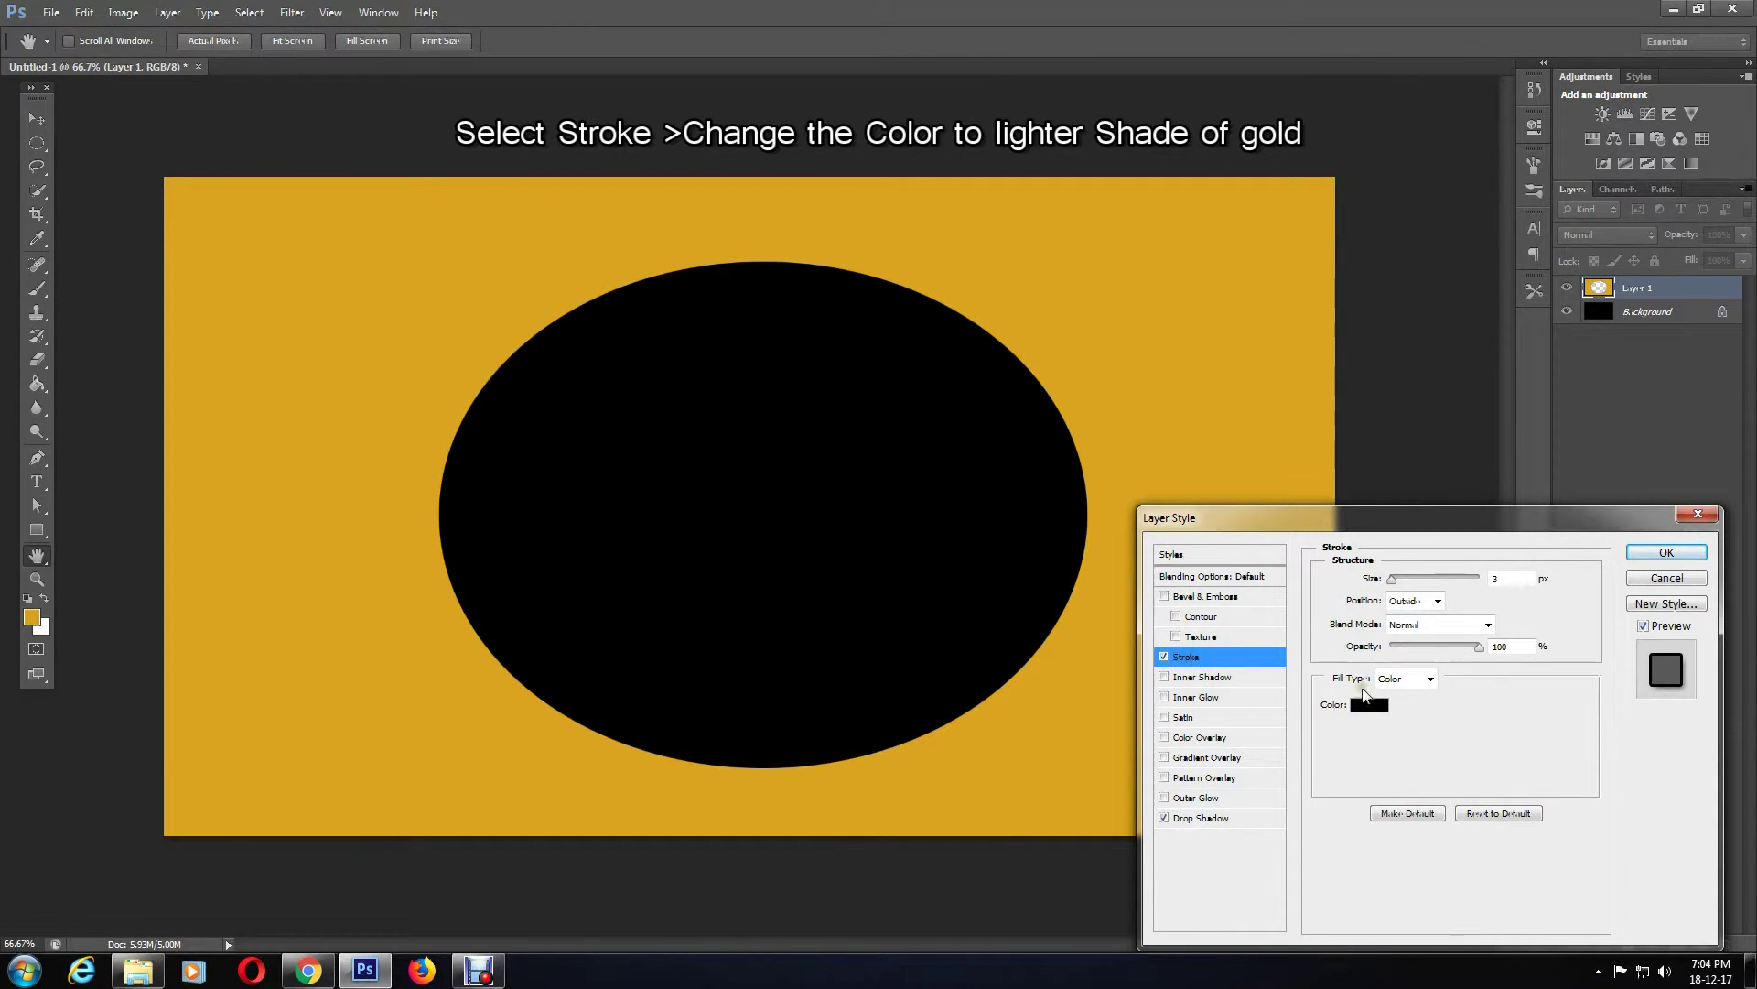
{"action": "left_click", "coordinate": [1370, 706]}
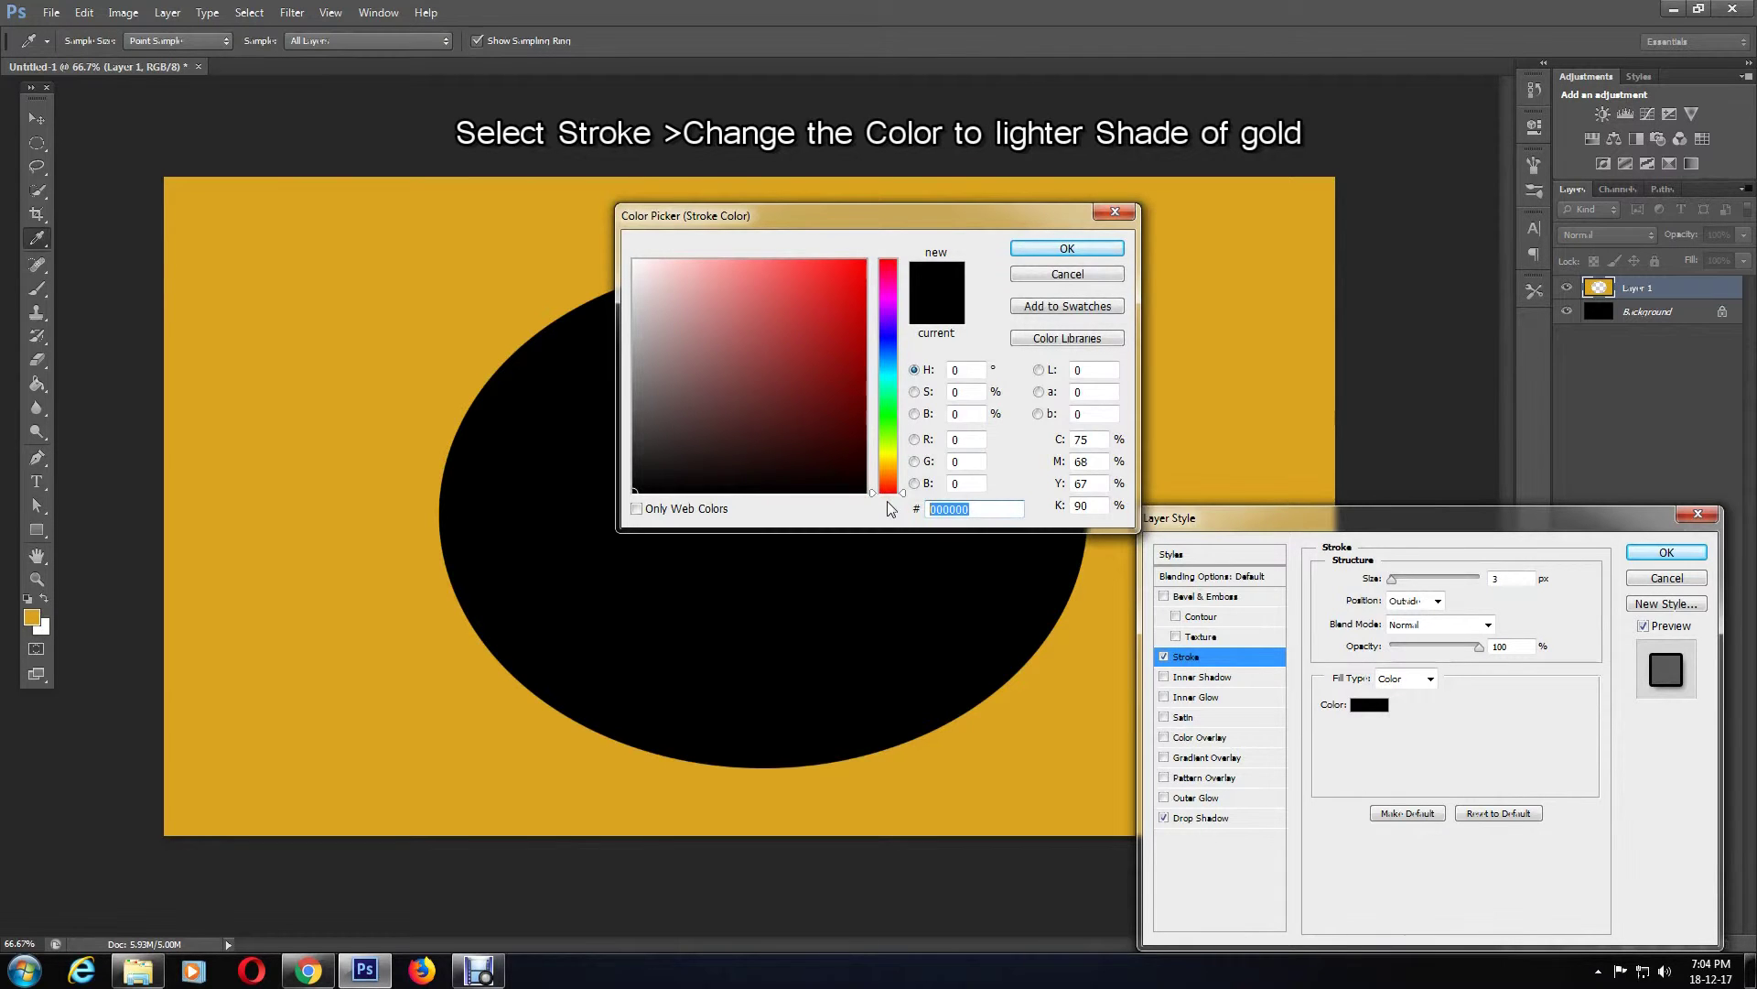
{"action": "type", "text": "ebcb7a"}
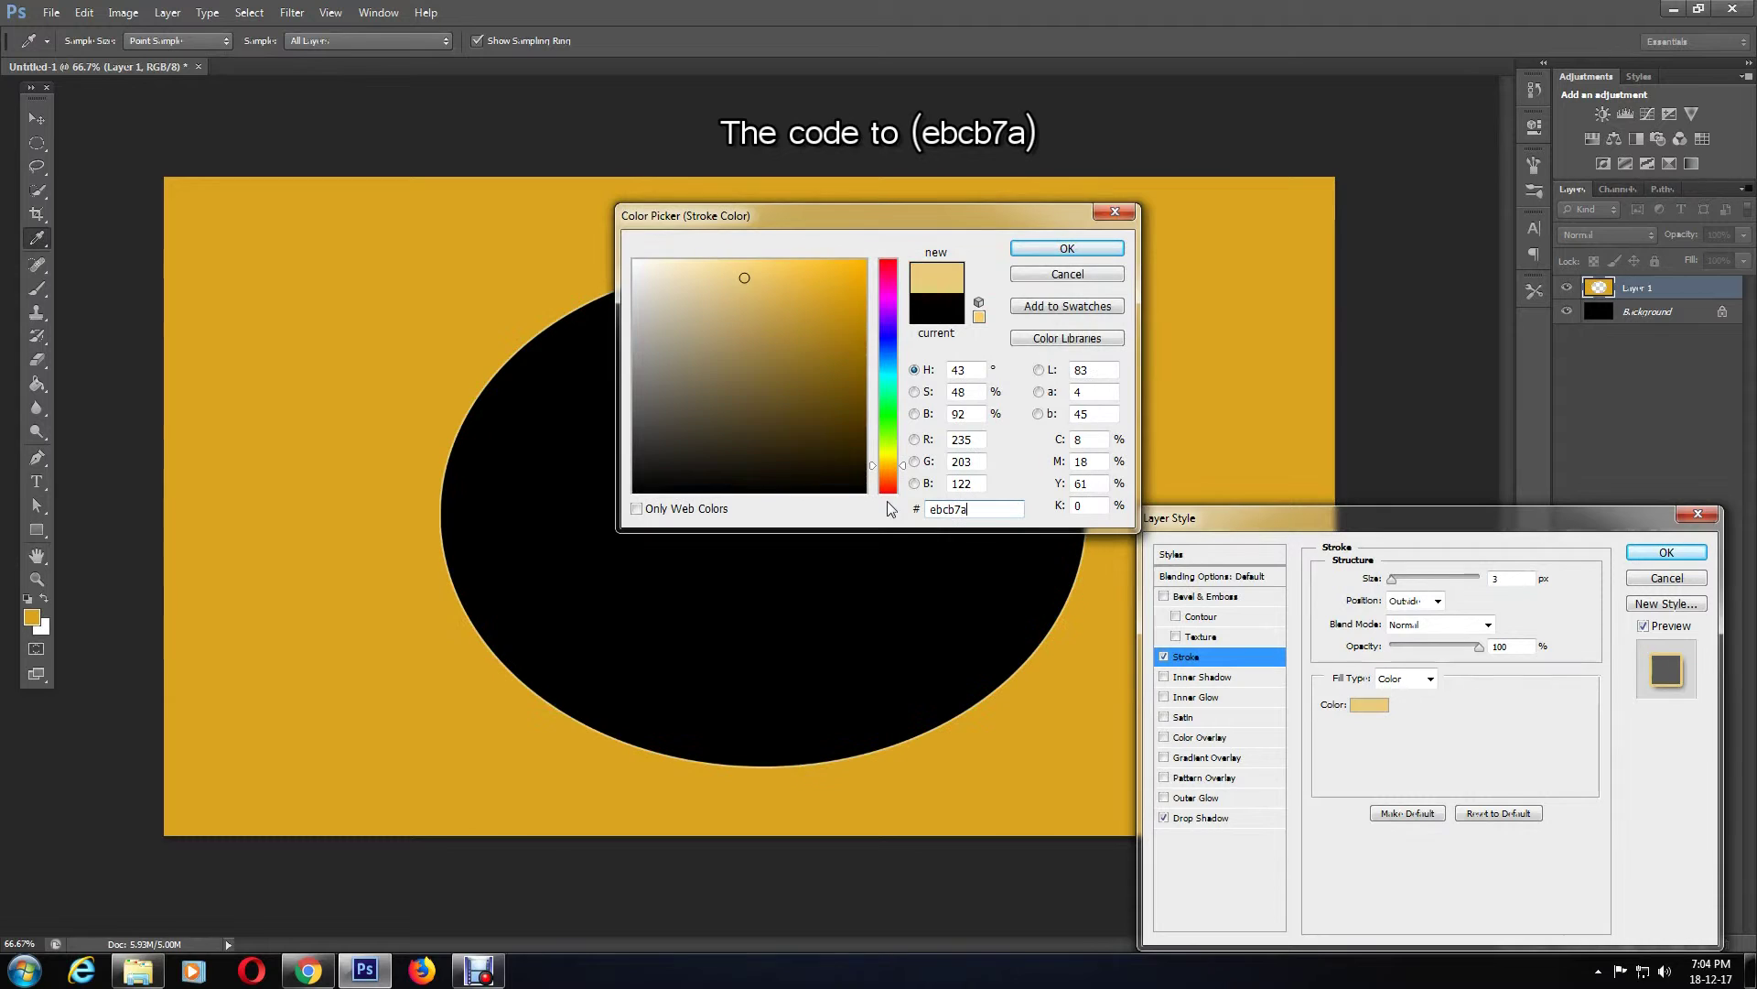
{"action": "left_click", "coordinate": [1067, 248]}
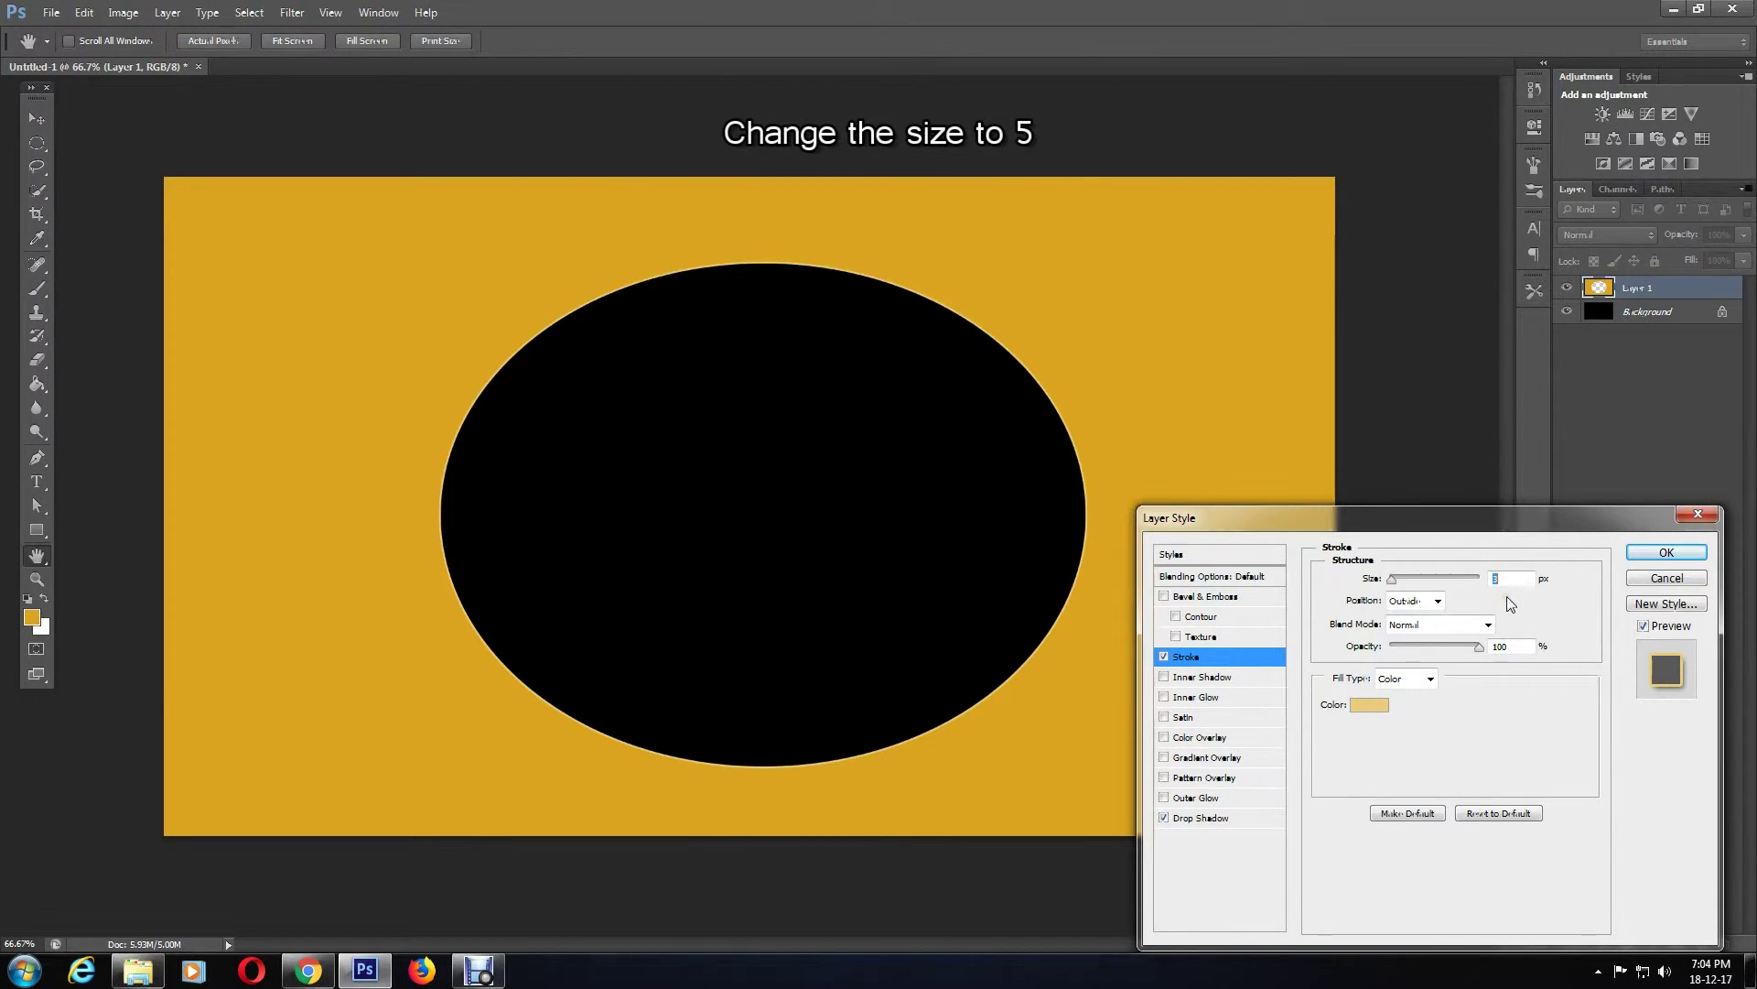
{"action": "type", "text": "5"}
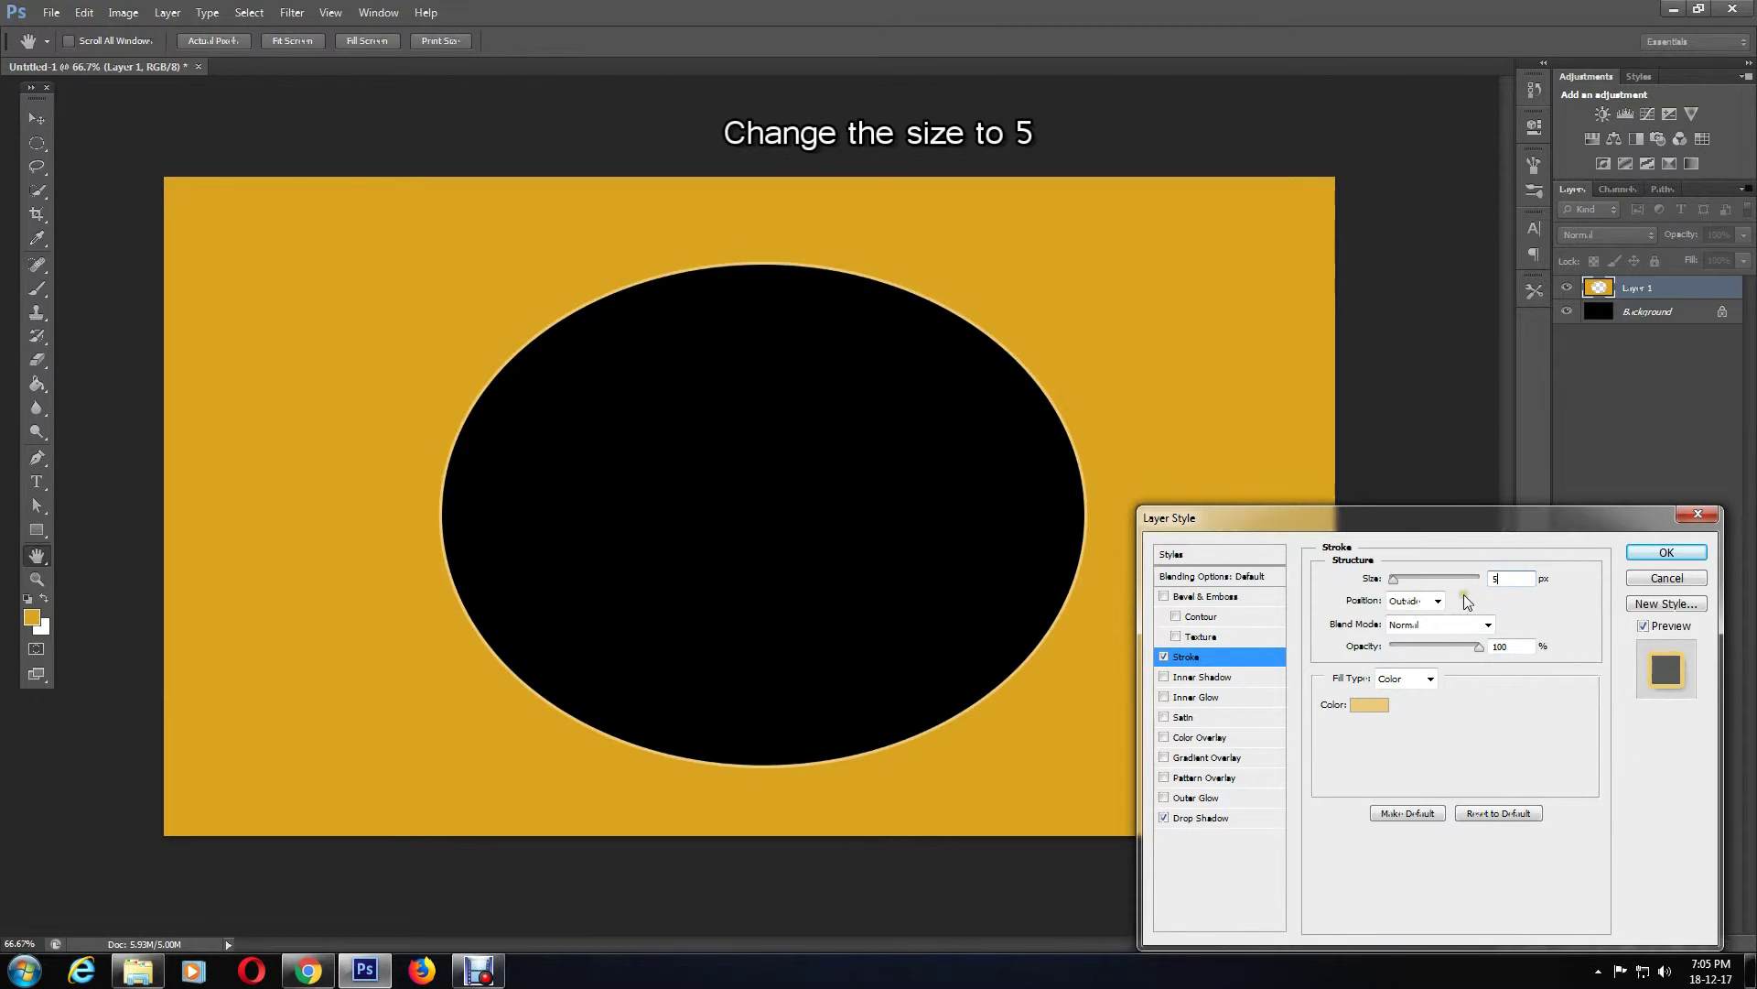
Add a Bevel & Emboss effect with the Chisel Hard technique, 1000% depth and a size of 21 px.
{"action": "left_click", "coordinate": [1214, 595]}
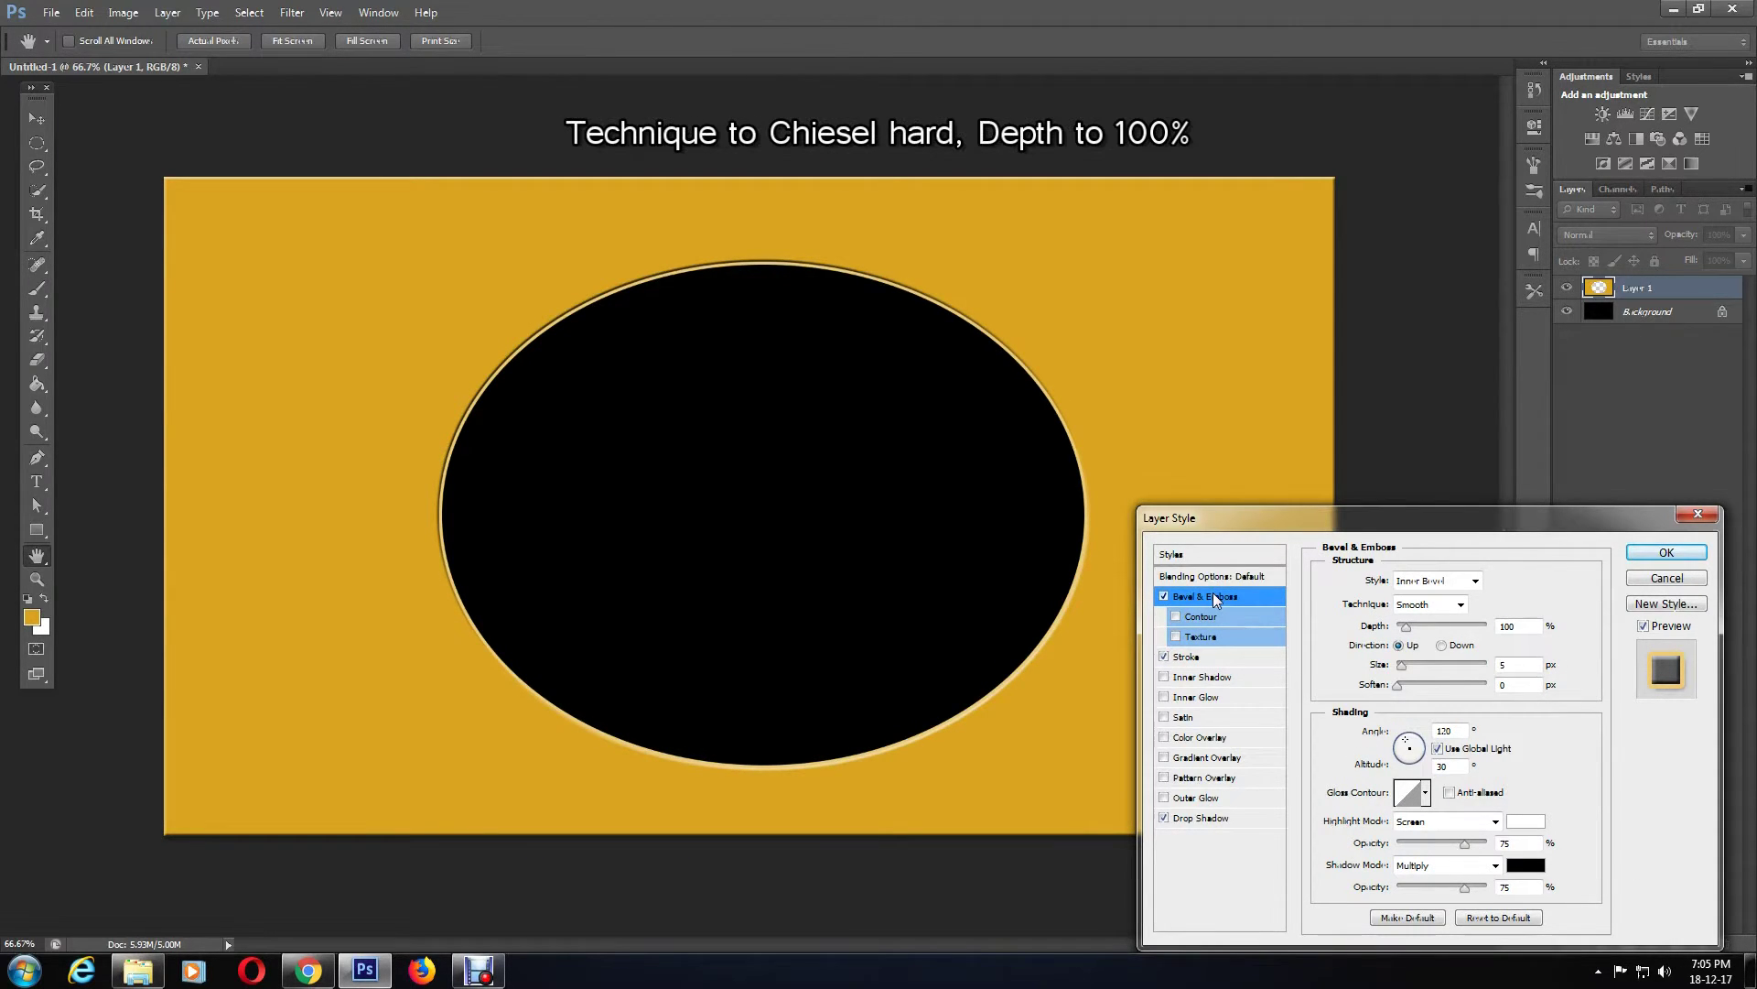
{"action": "left_click", "coordinate": [1462, 605]}
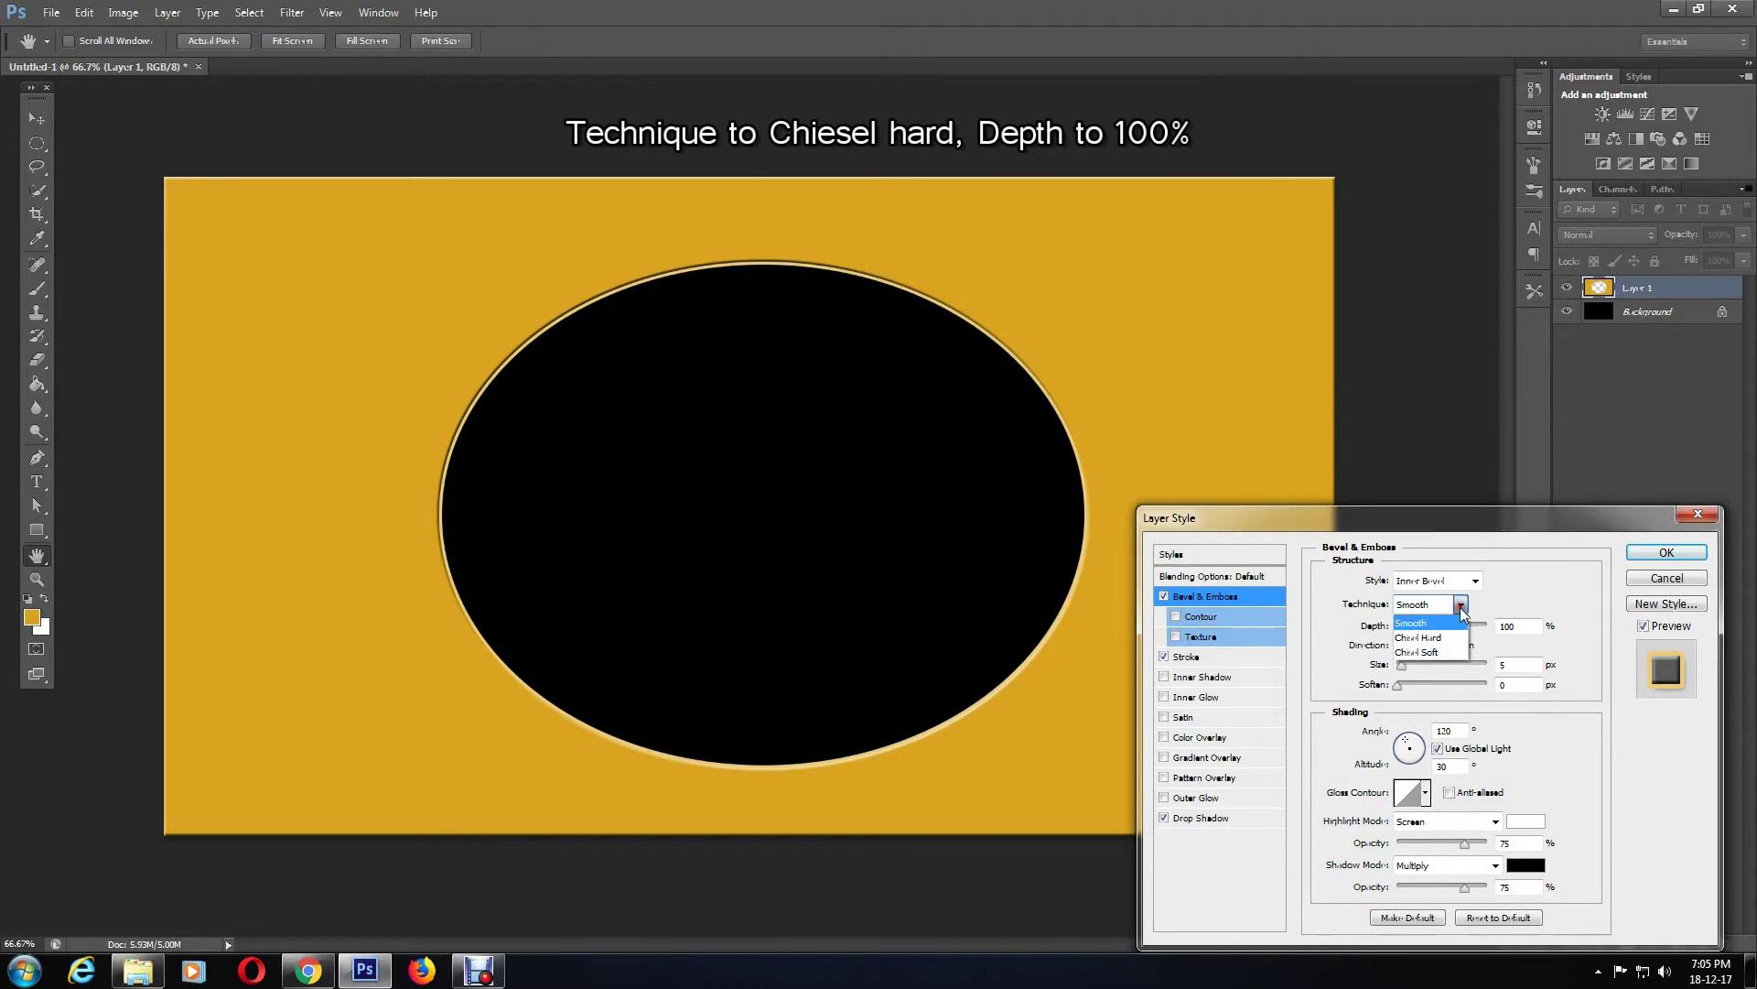
{"action": "left_click", "coordinate": [1453, 631]}
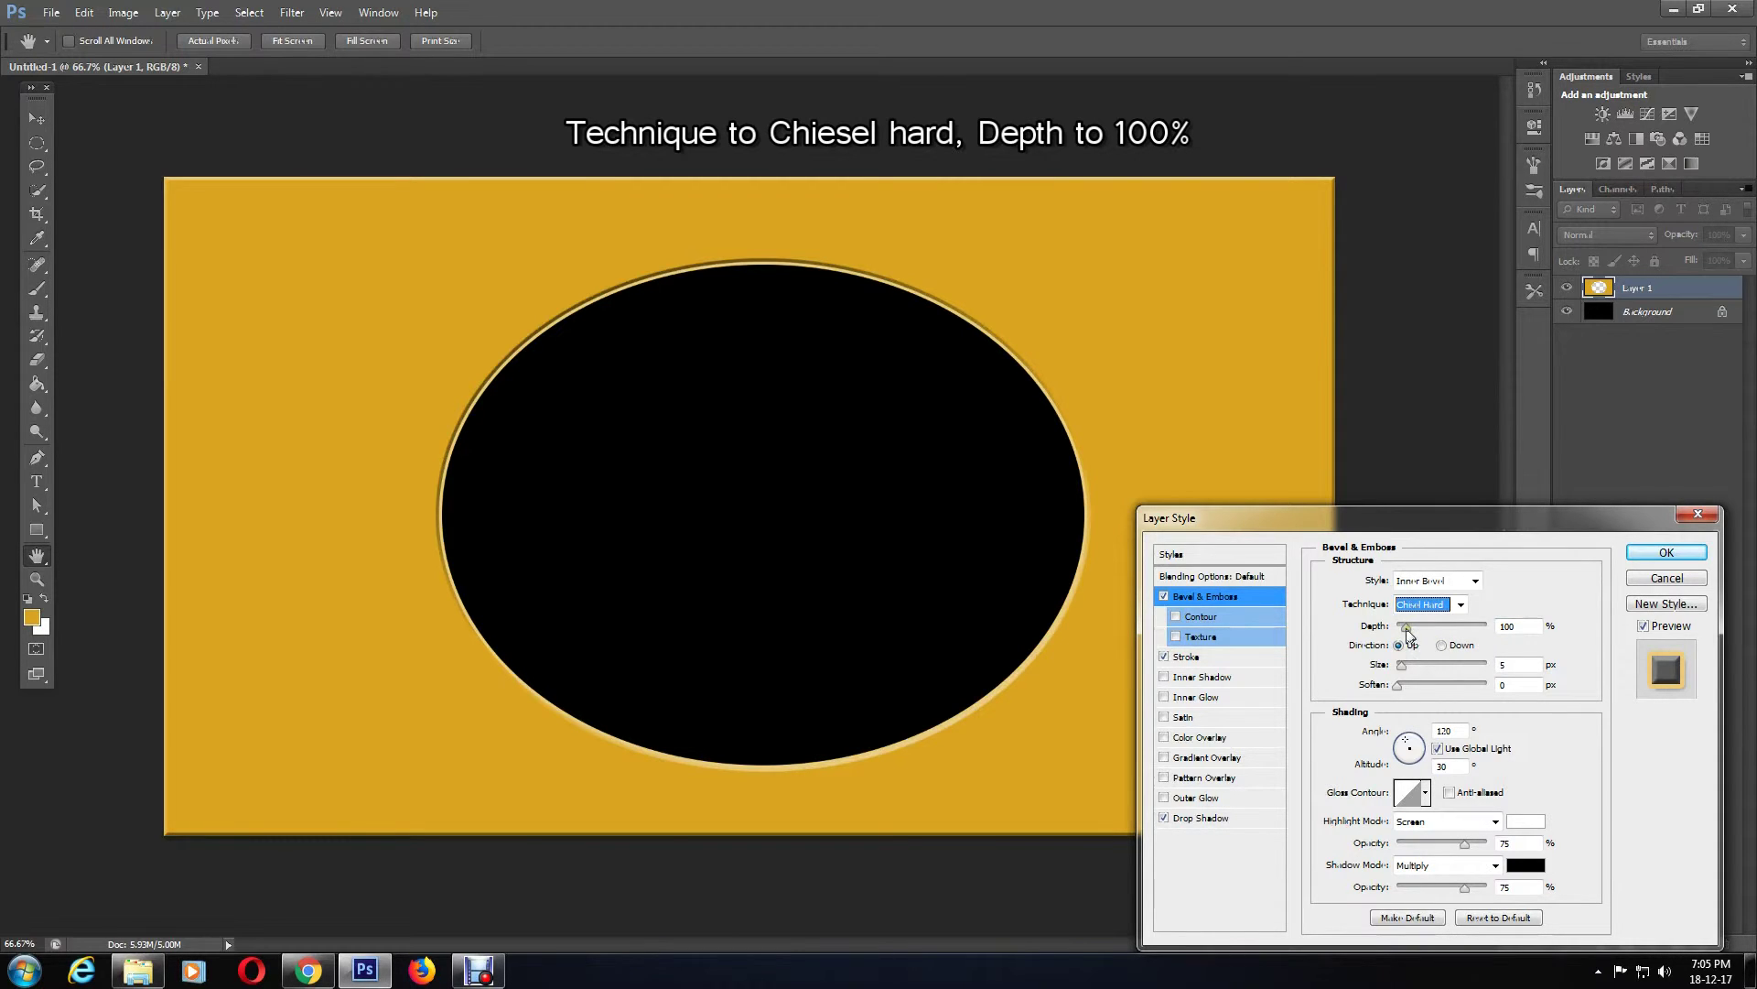
{"action": "left_click_drag", "start_coordinate": [1407, 630], "coordinate": [1487, 626]}
{"action": "double_click", "coordinate": [1507, 628]}
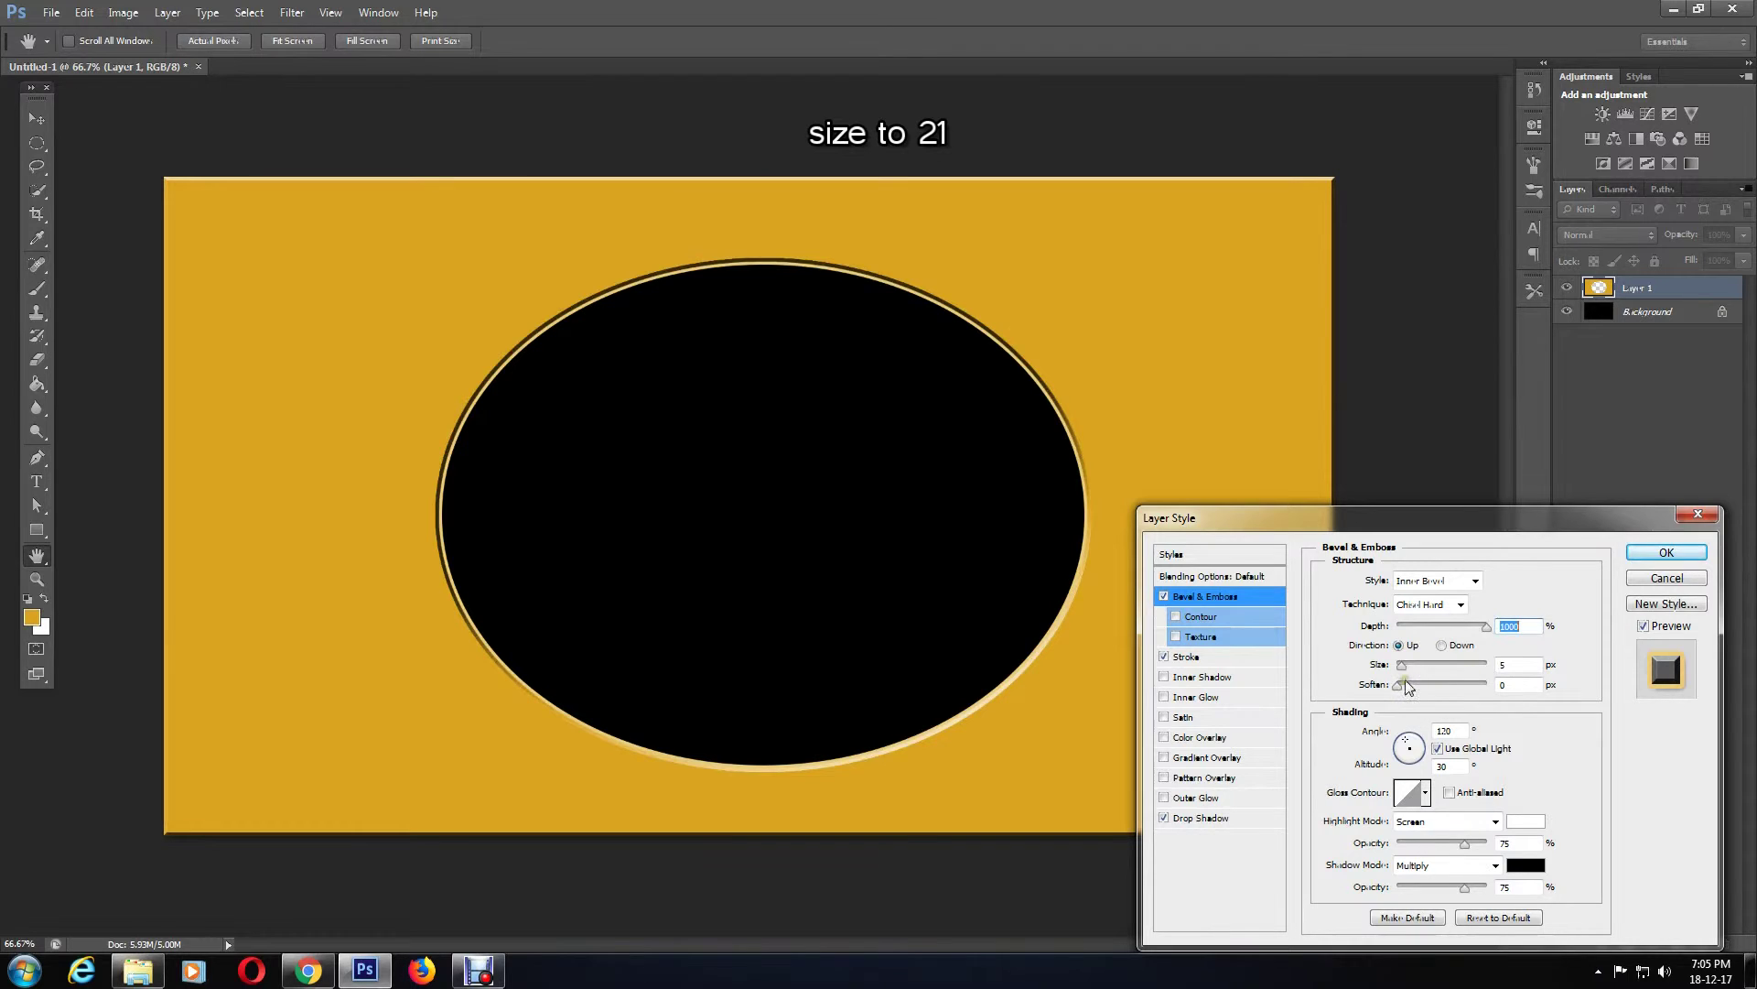
{"action": "left_click_drag", "start_coordinate": [1403, 665], "coordinate": [1410, 670]}
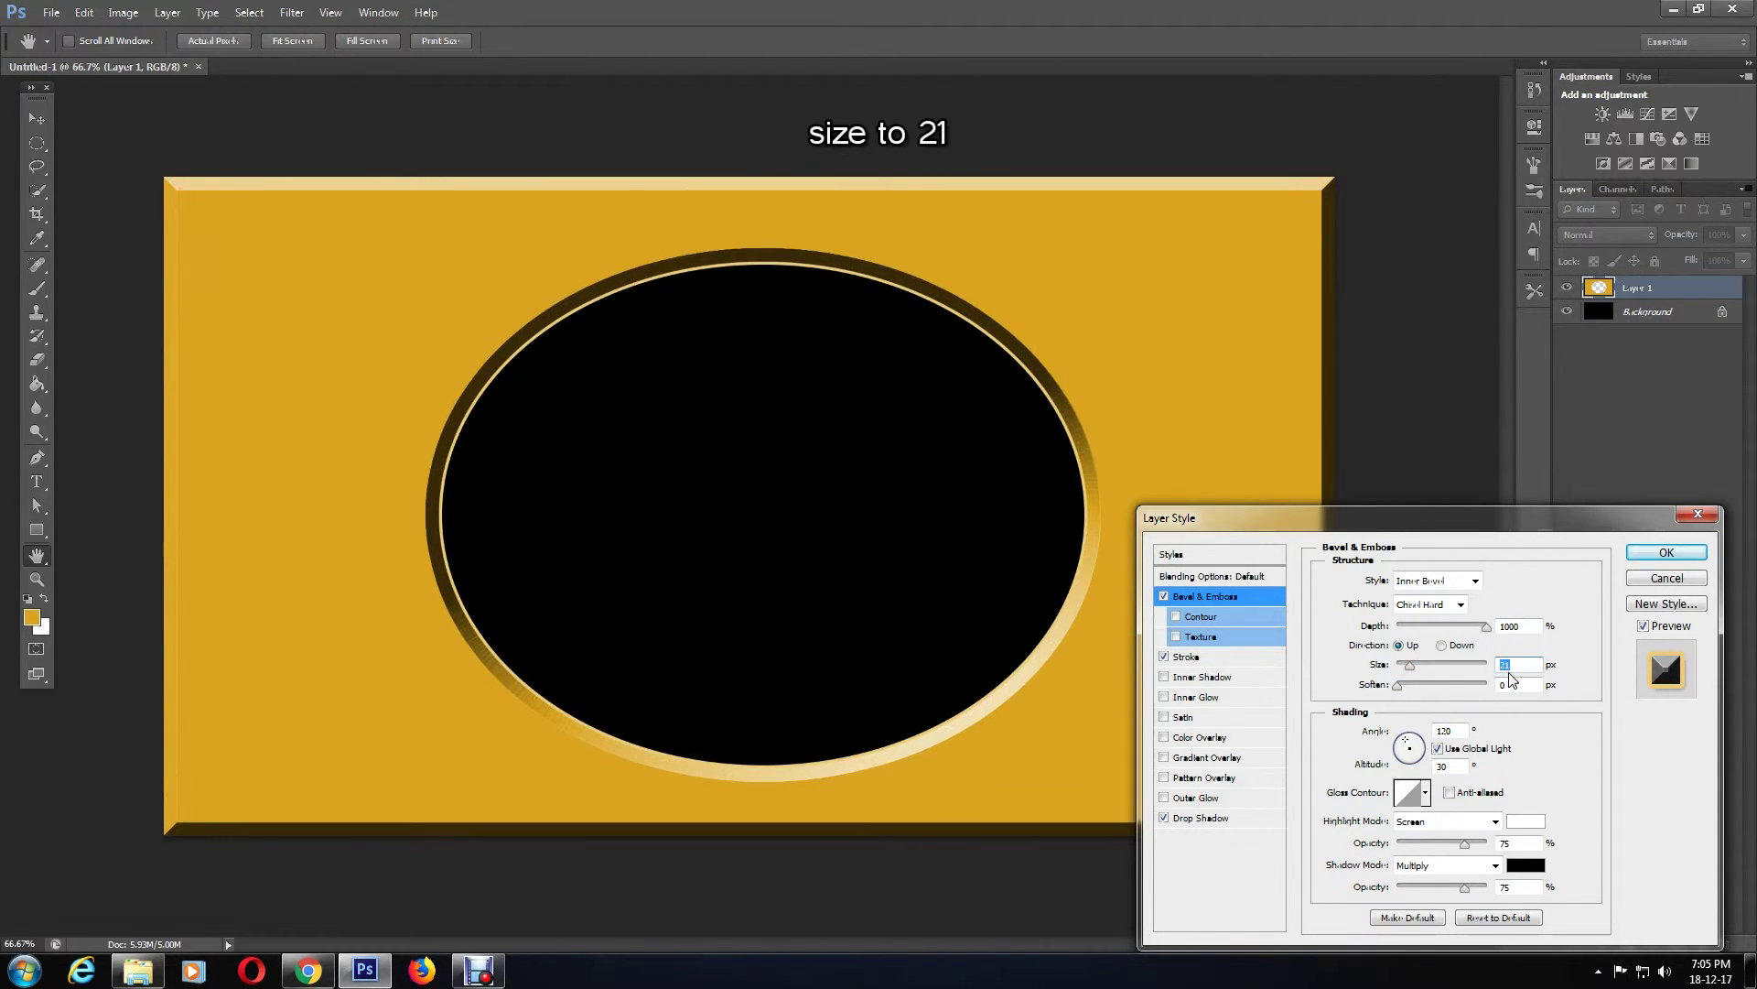
Set the bevel's gloss contour to the double ring and apply the layer style.
{"action": "left_click", "coordinate": [1425, 795]}
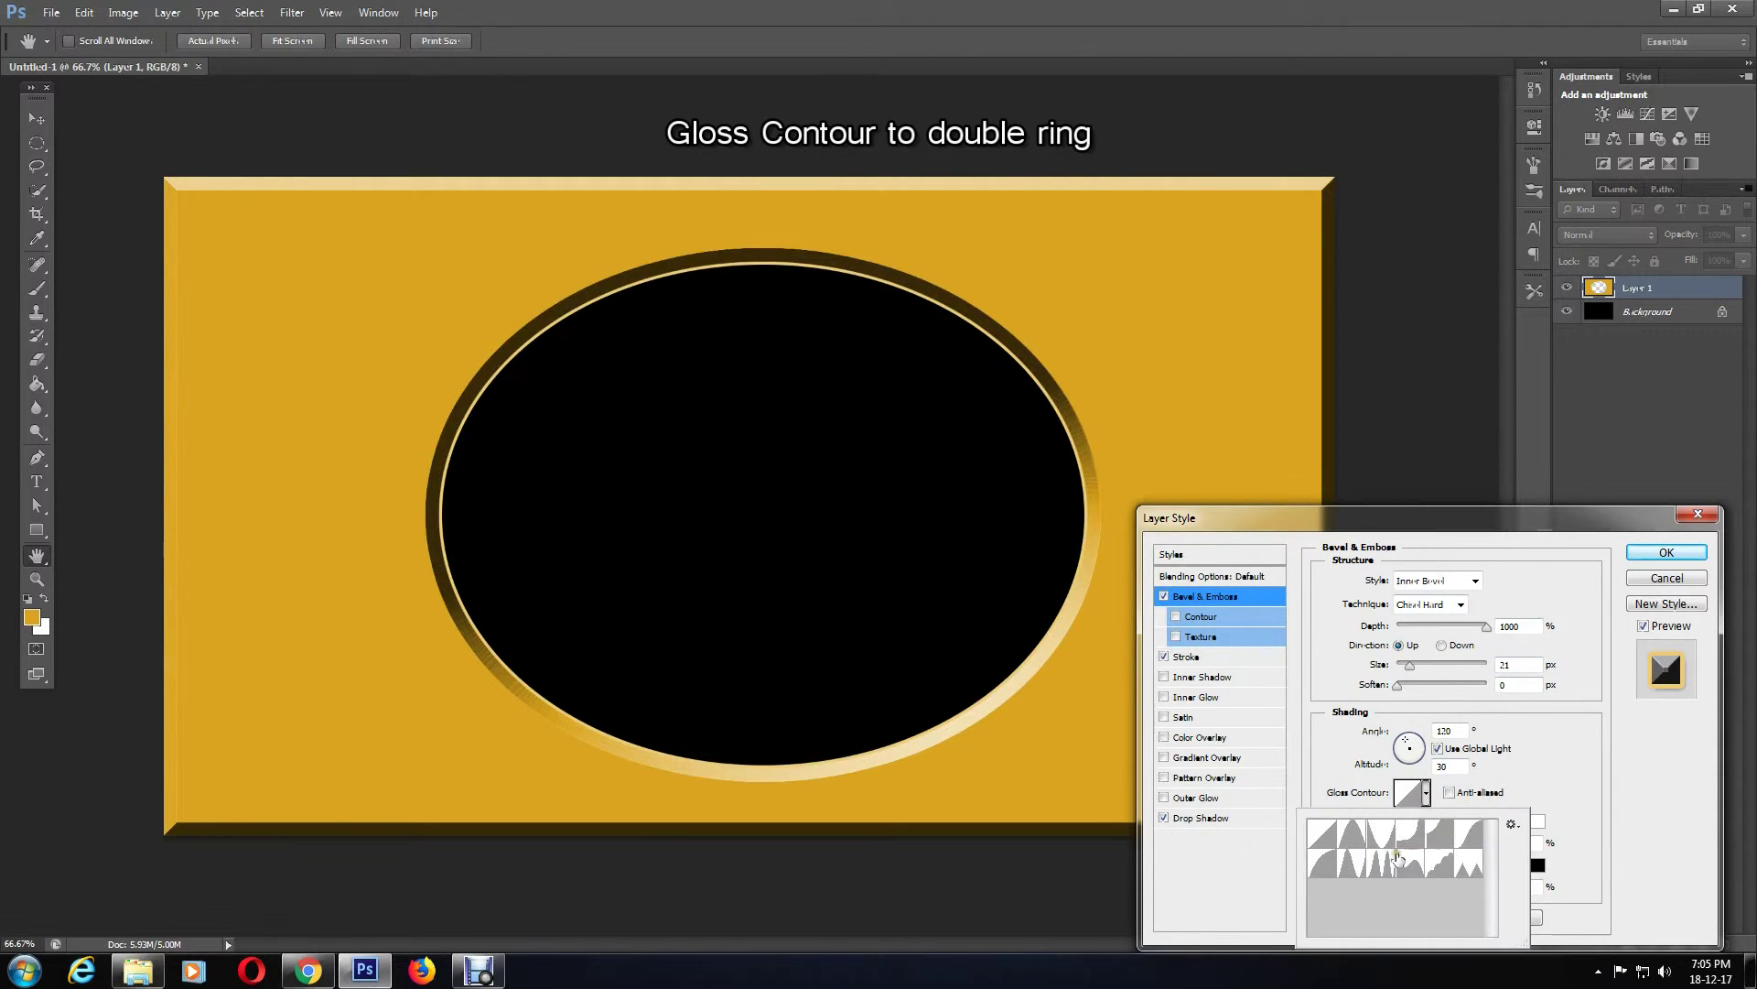
{"action": "left_click", "coordinate": [1383, 865]}
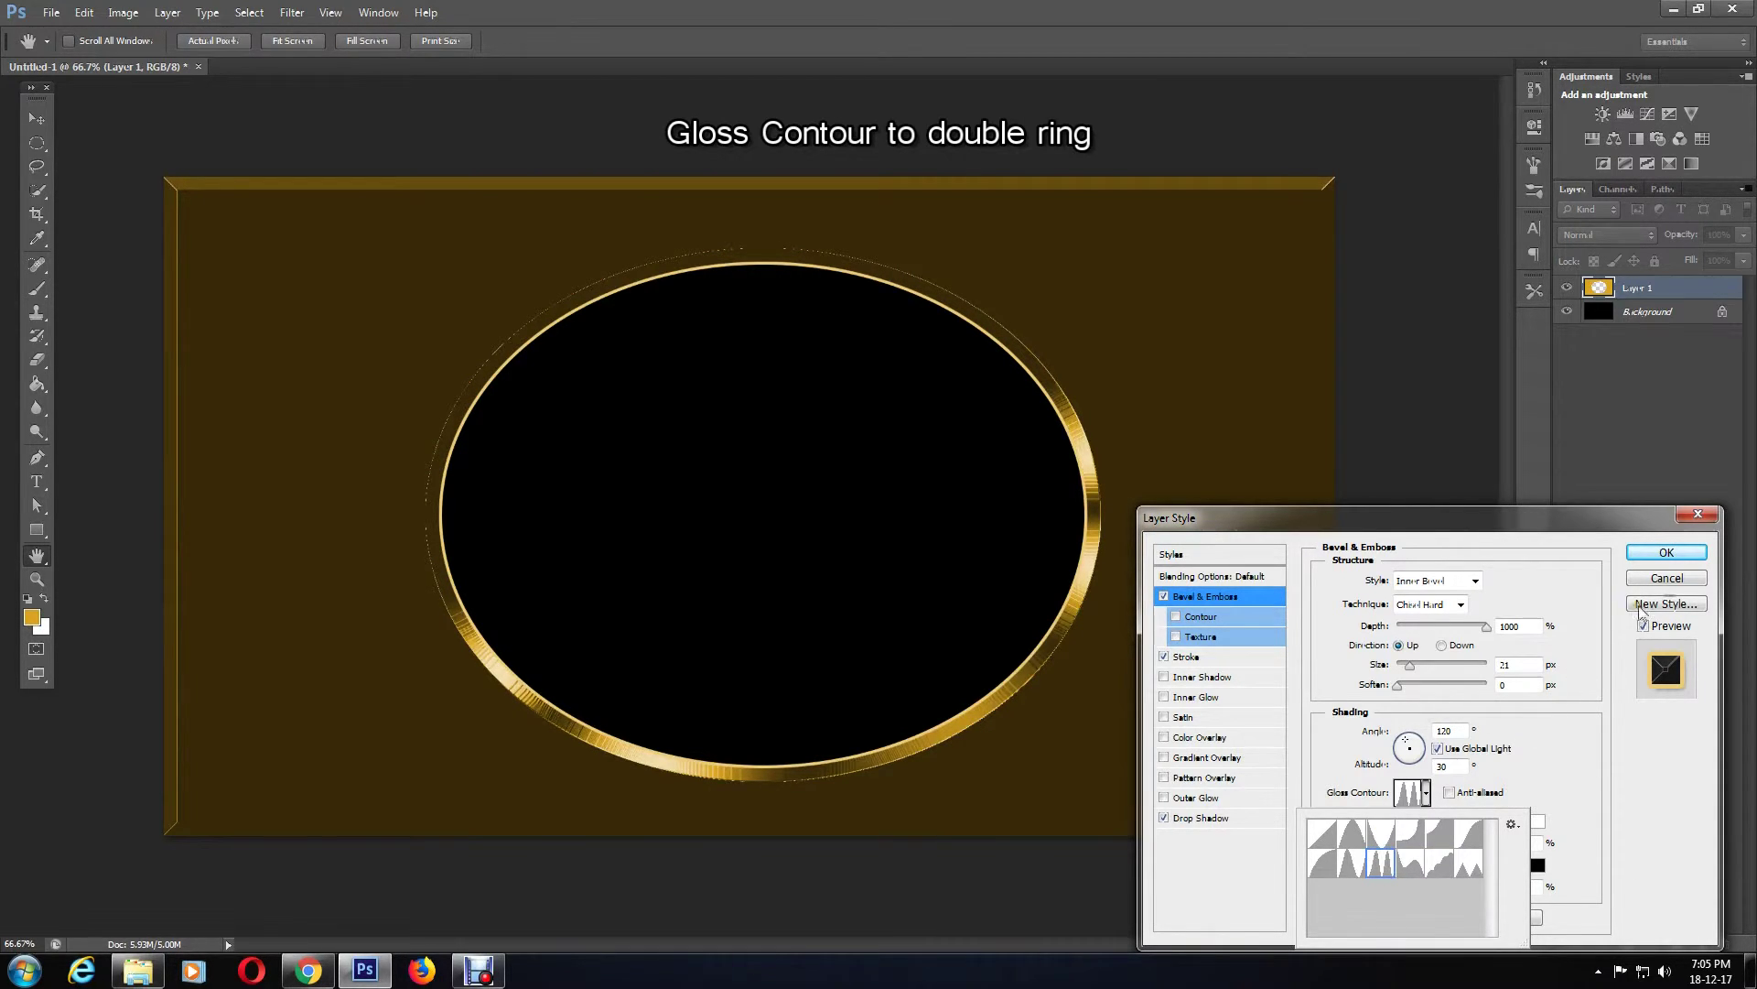
{"action": "left_click", "coordinate": [1667, 553]}
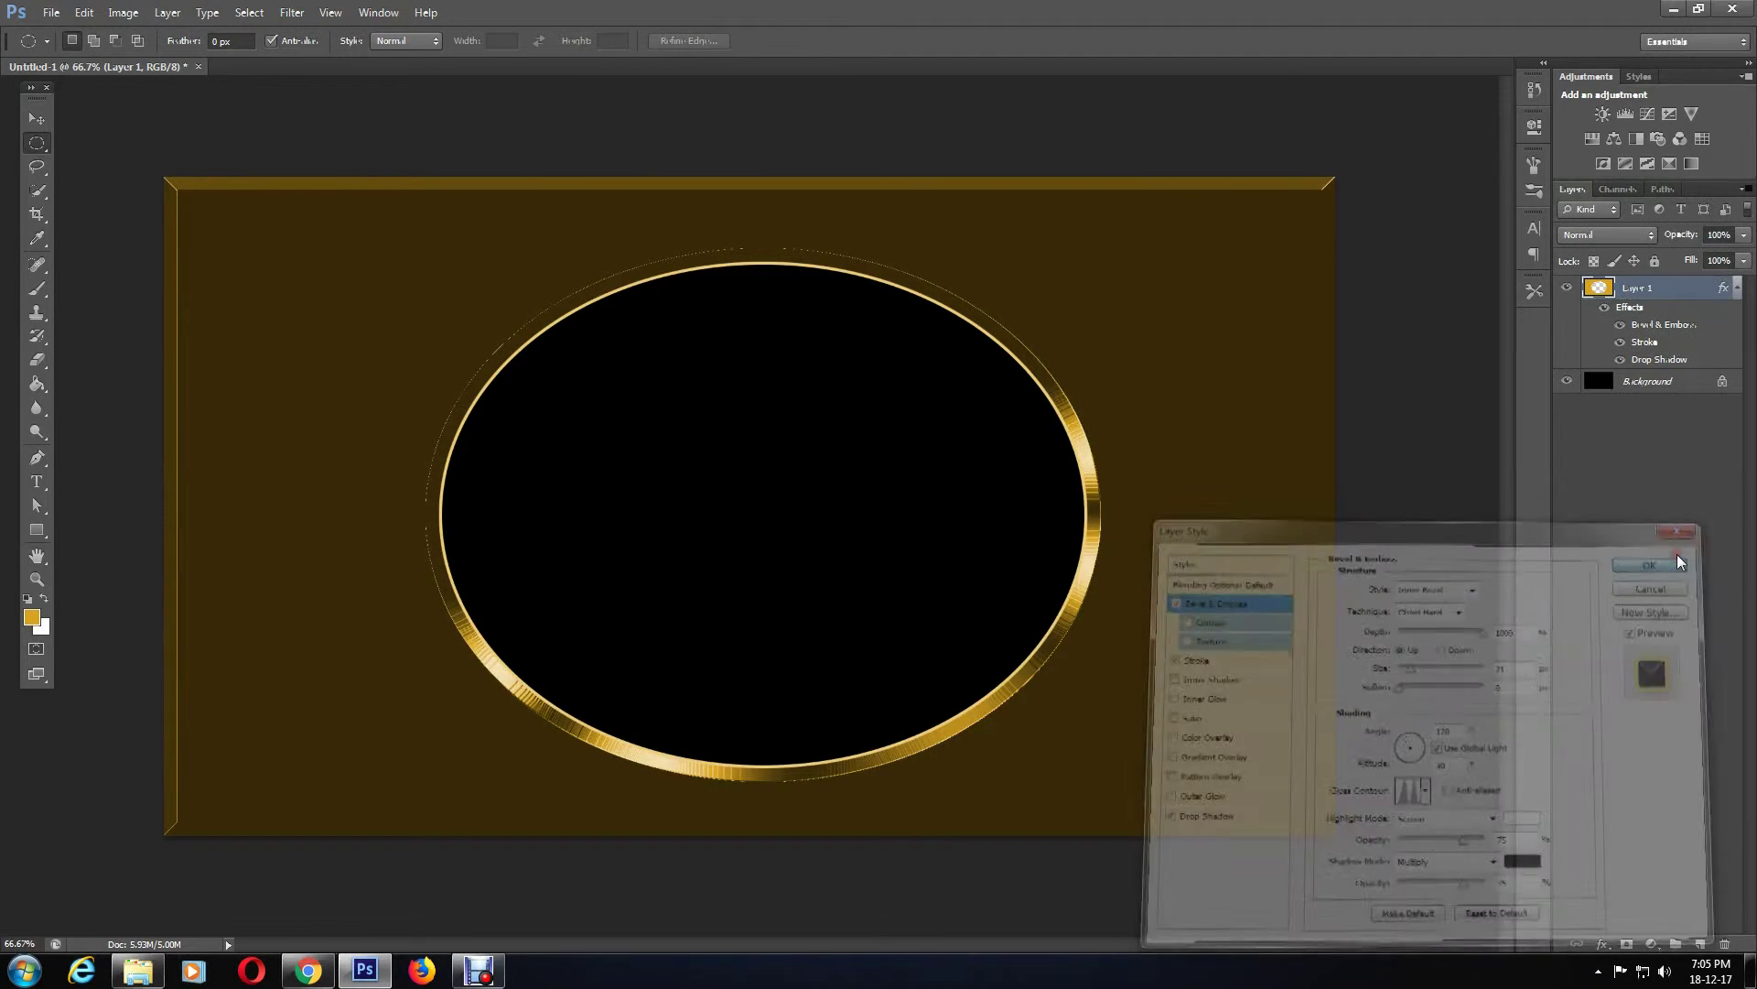
Copy the layer style of Layer 1.
{"action": "right_click", "coordinate": [1674, 293]}
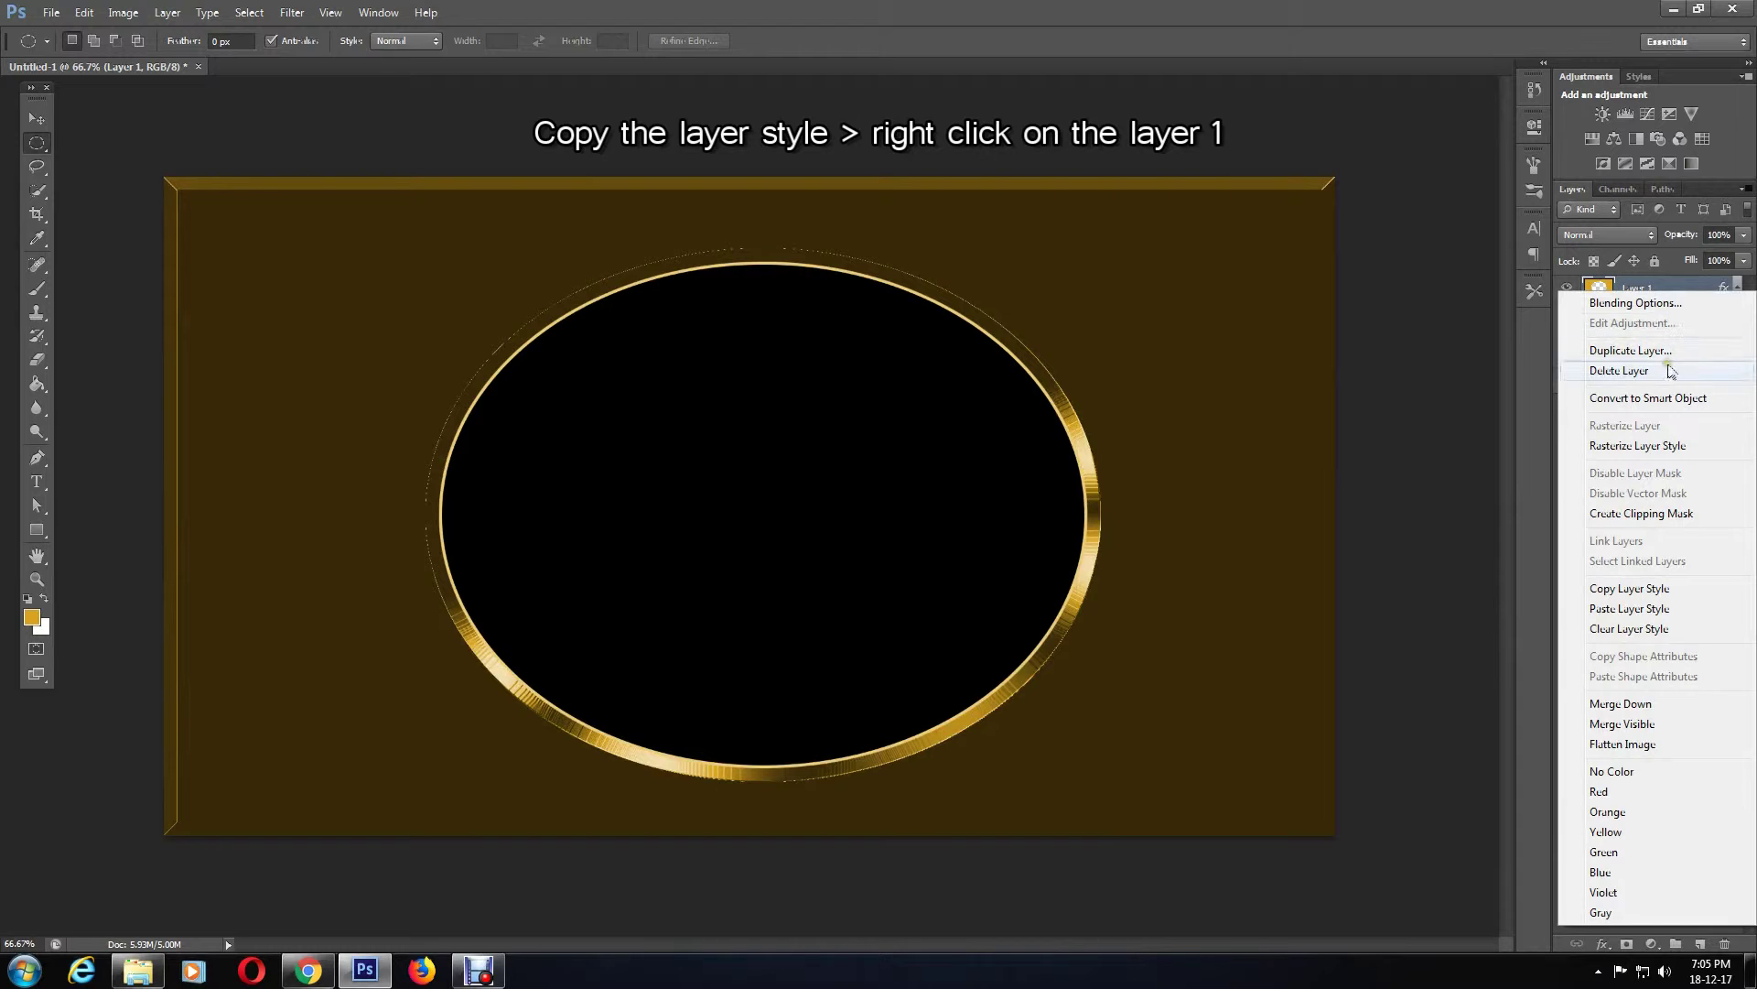
{"action": "left_click", "coordinate": [1644, 593]}
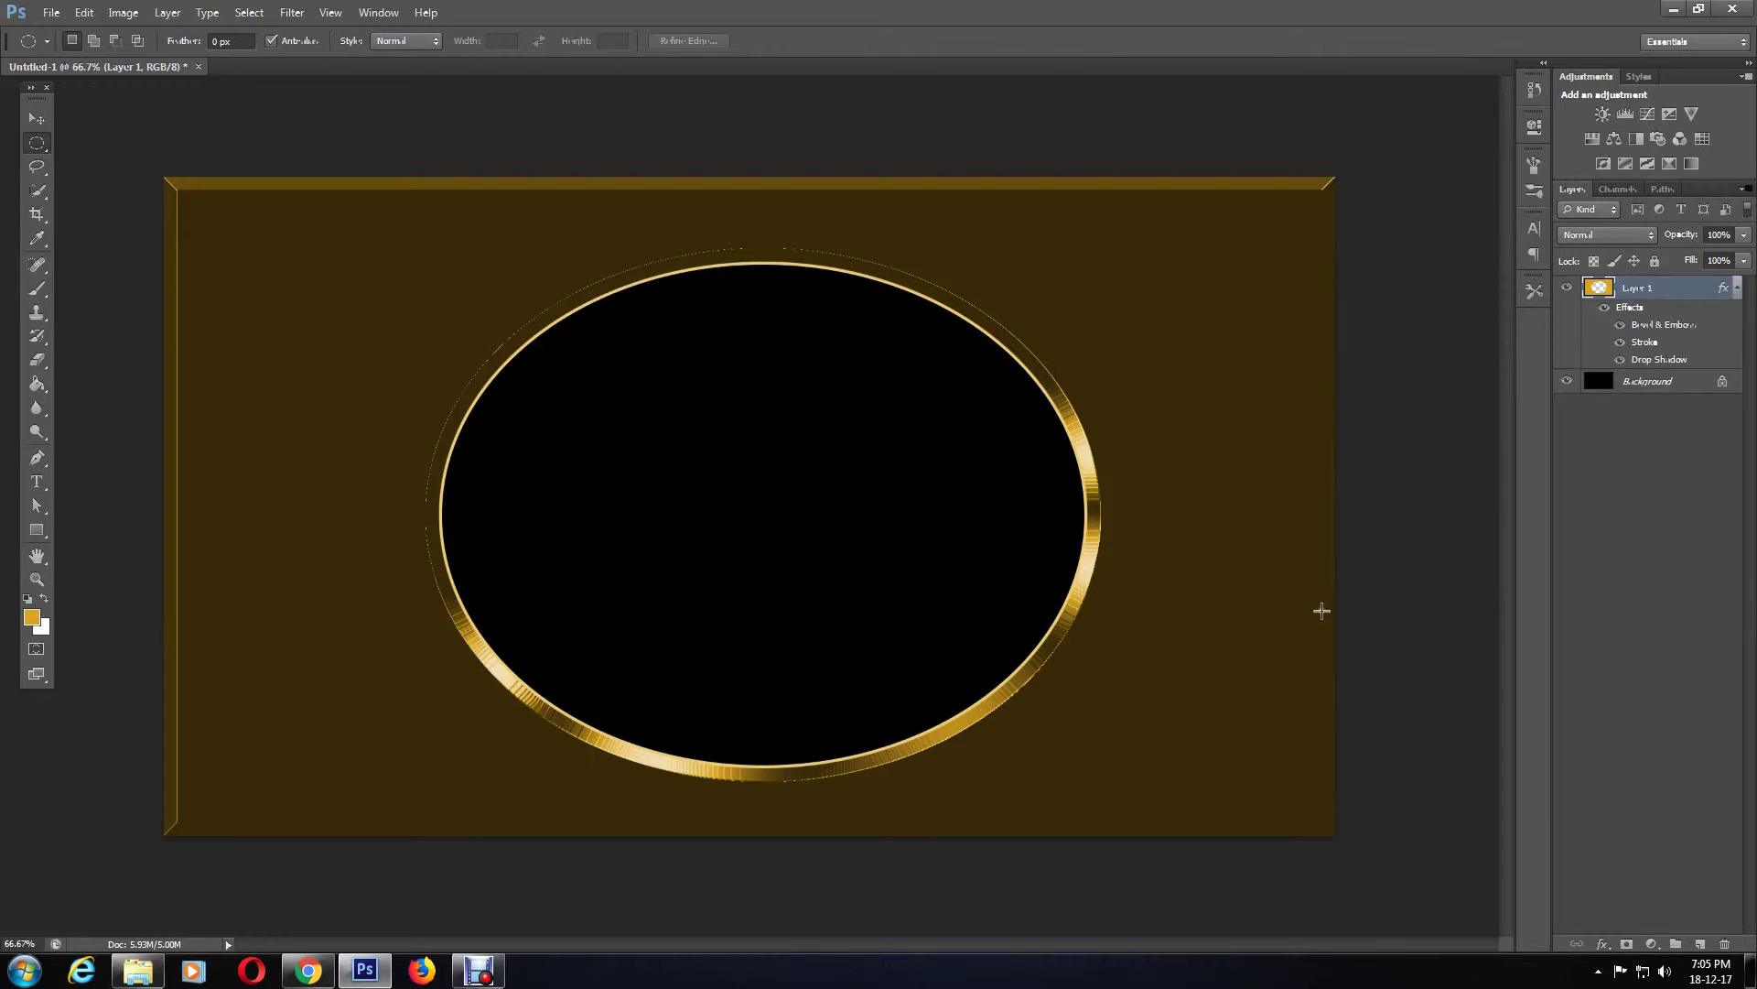
Activate the Custom Shape tool and append the All shape set to the available custom shapes.
{"action": "left_click", "coordinate": [37, 529]}
{"action": "left_click", "coordinate": [151, 614]}
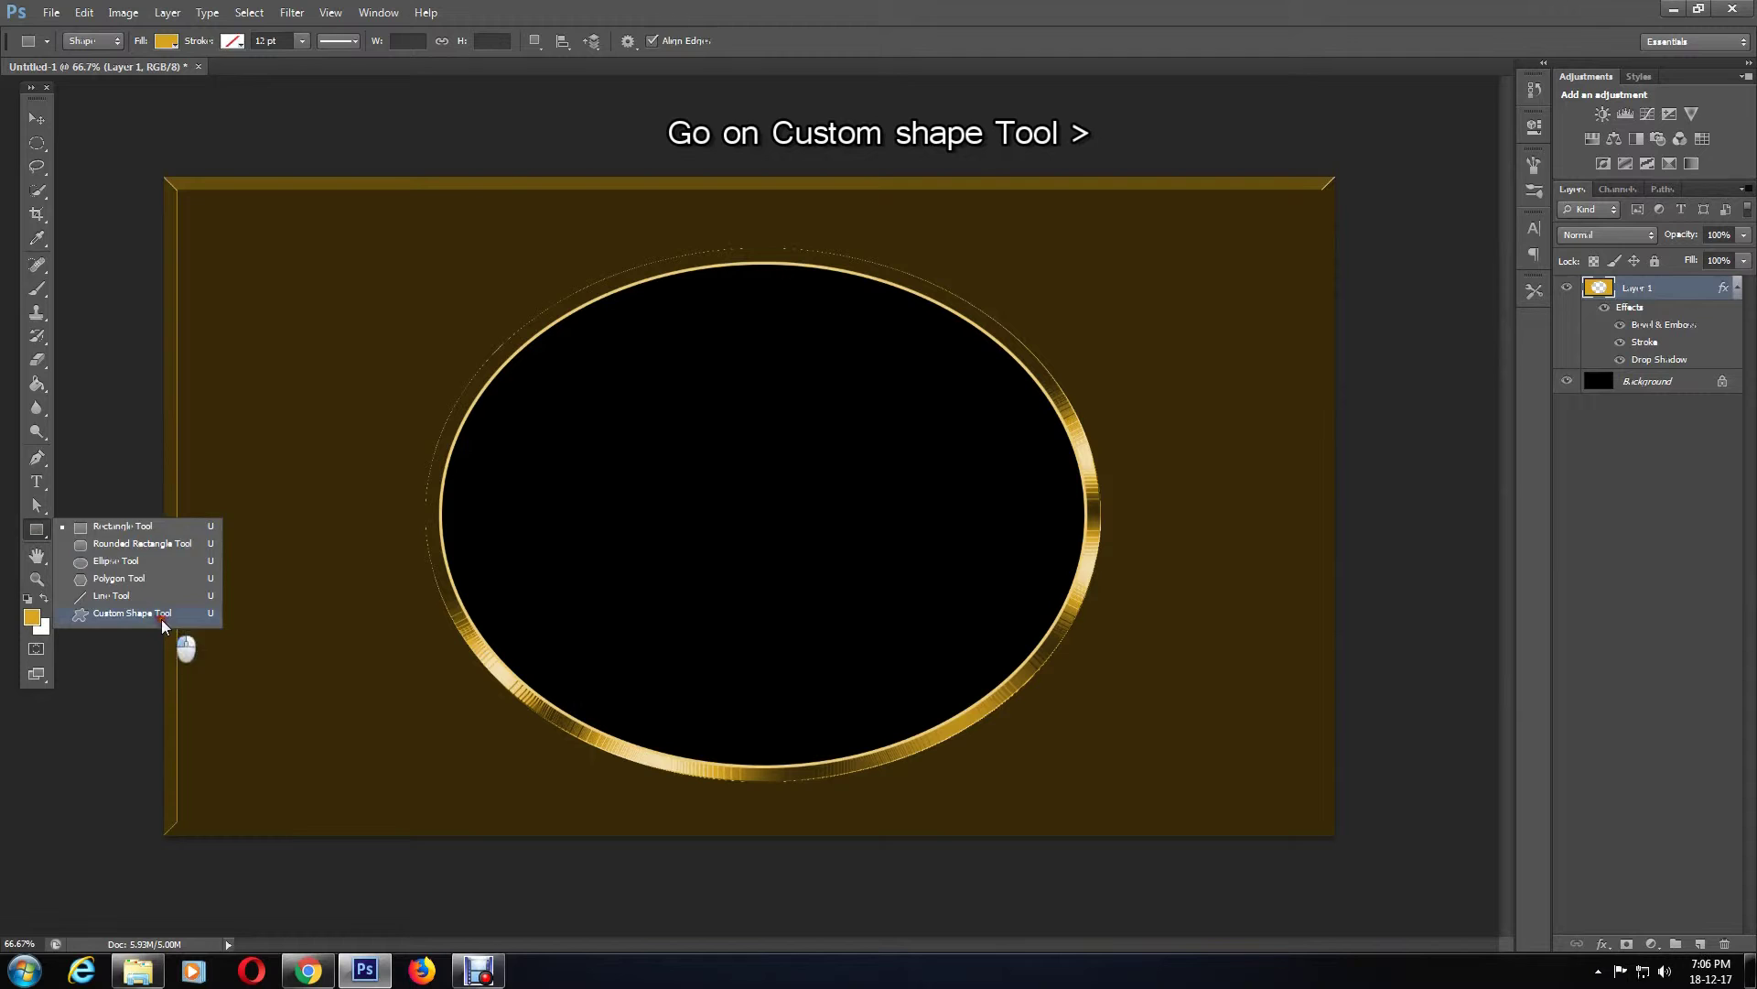
{"action": "left_click", "coordinate": [693, 44]}
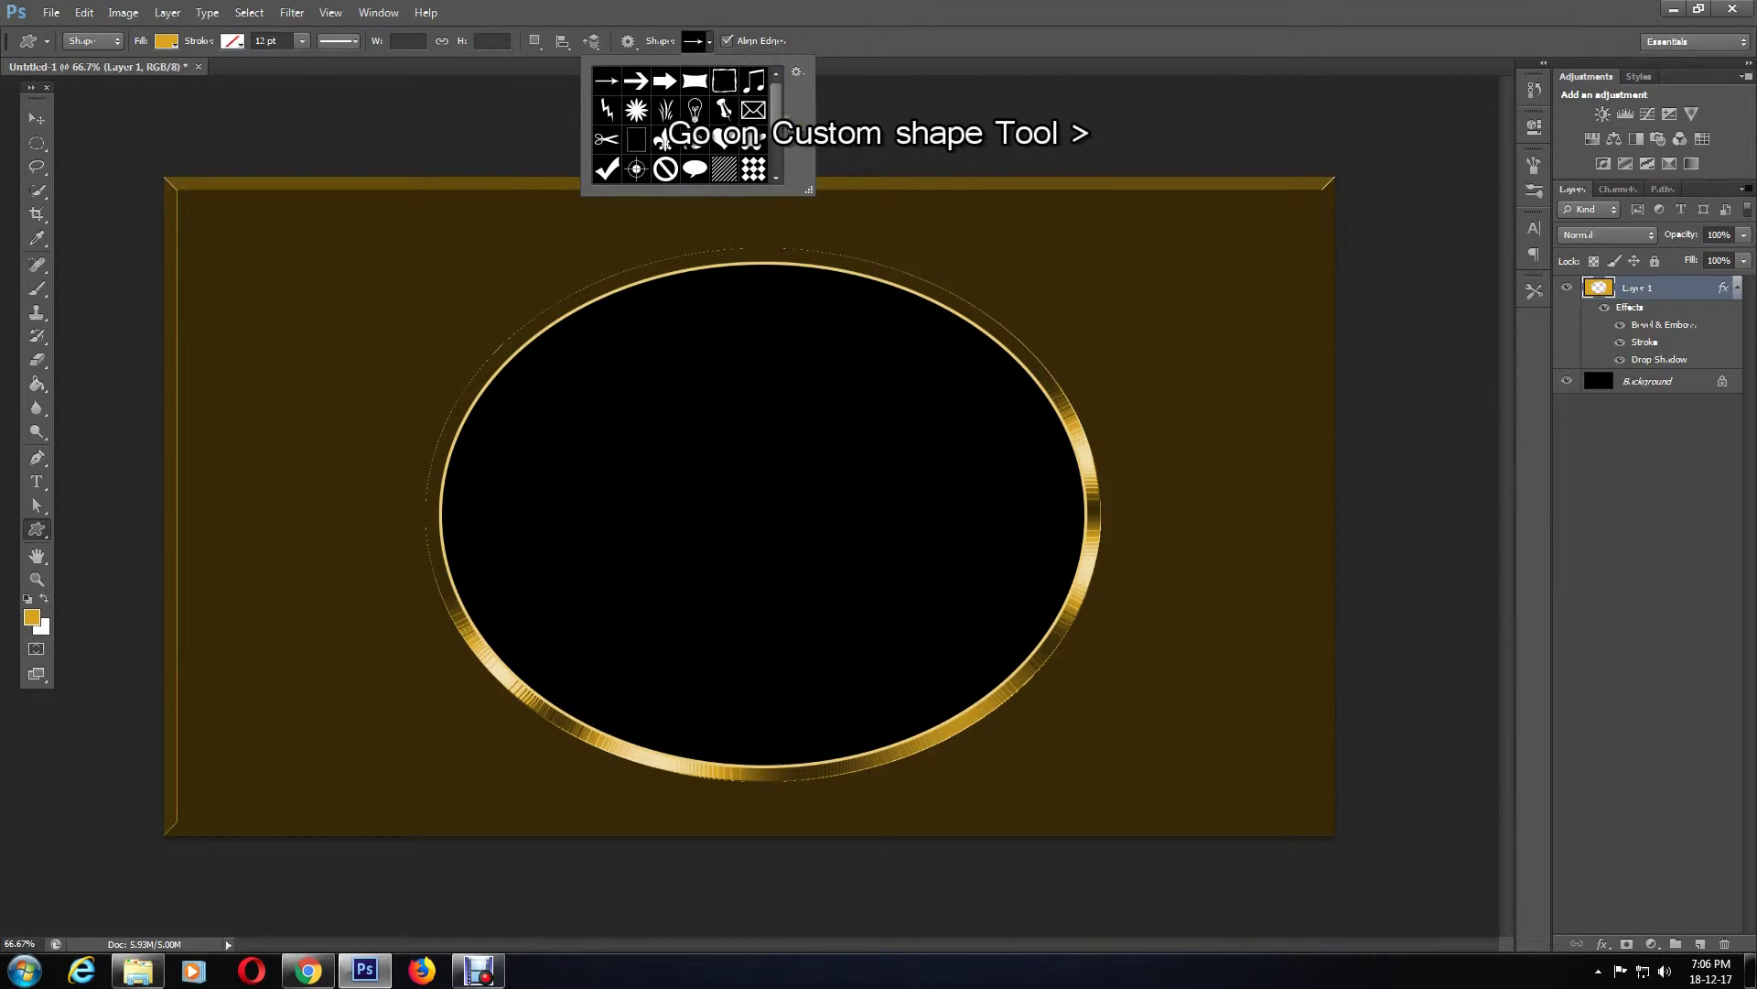
{"action": "left_click", "coordinate": [796, 73]}
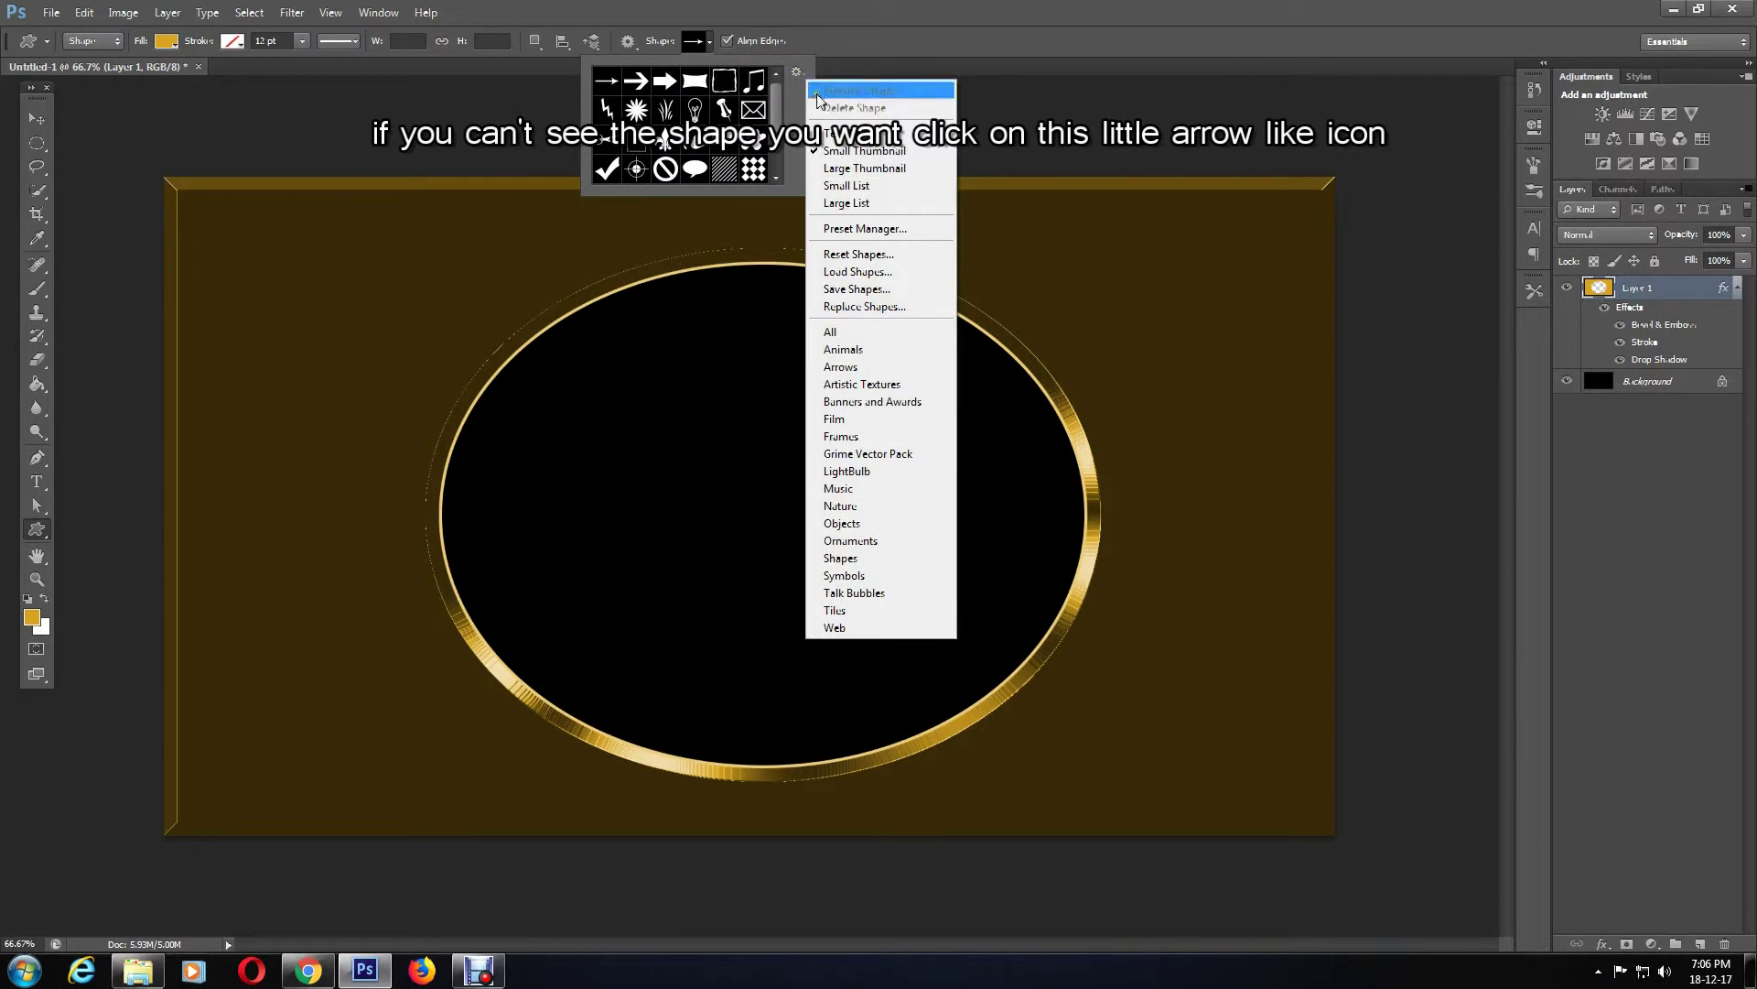
{"action": "left_click", "coordinate": [851, 333]}
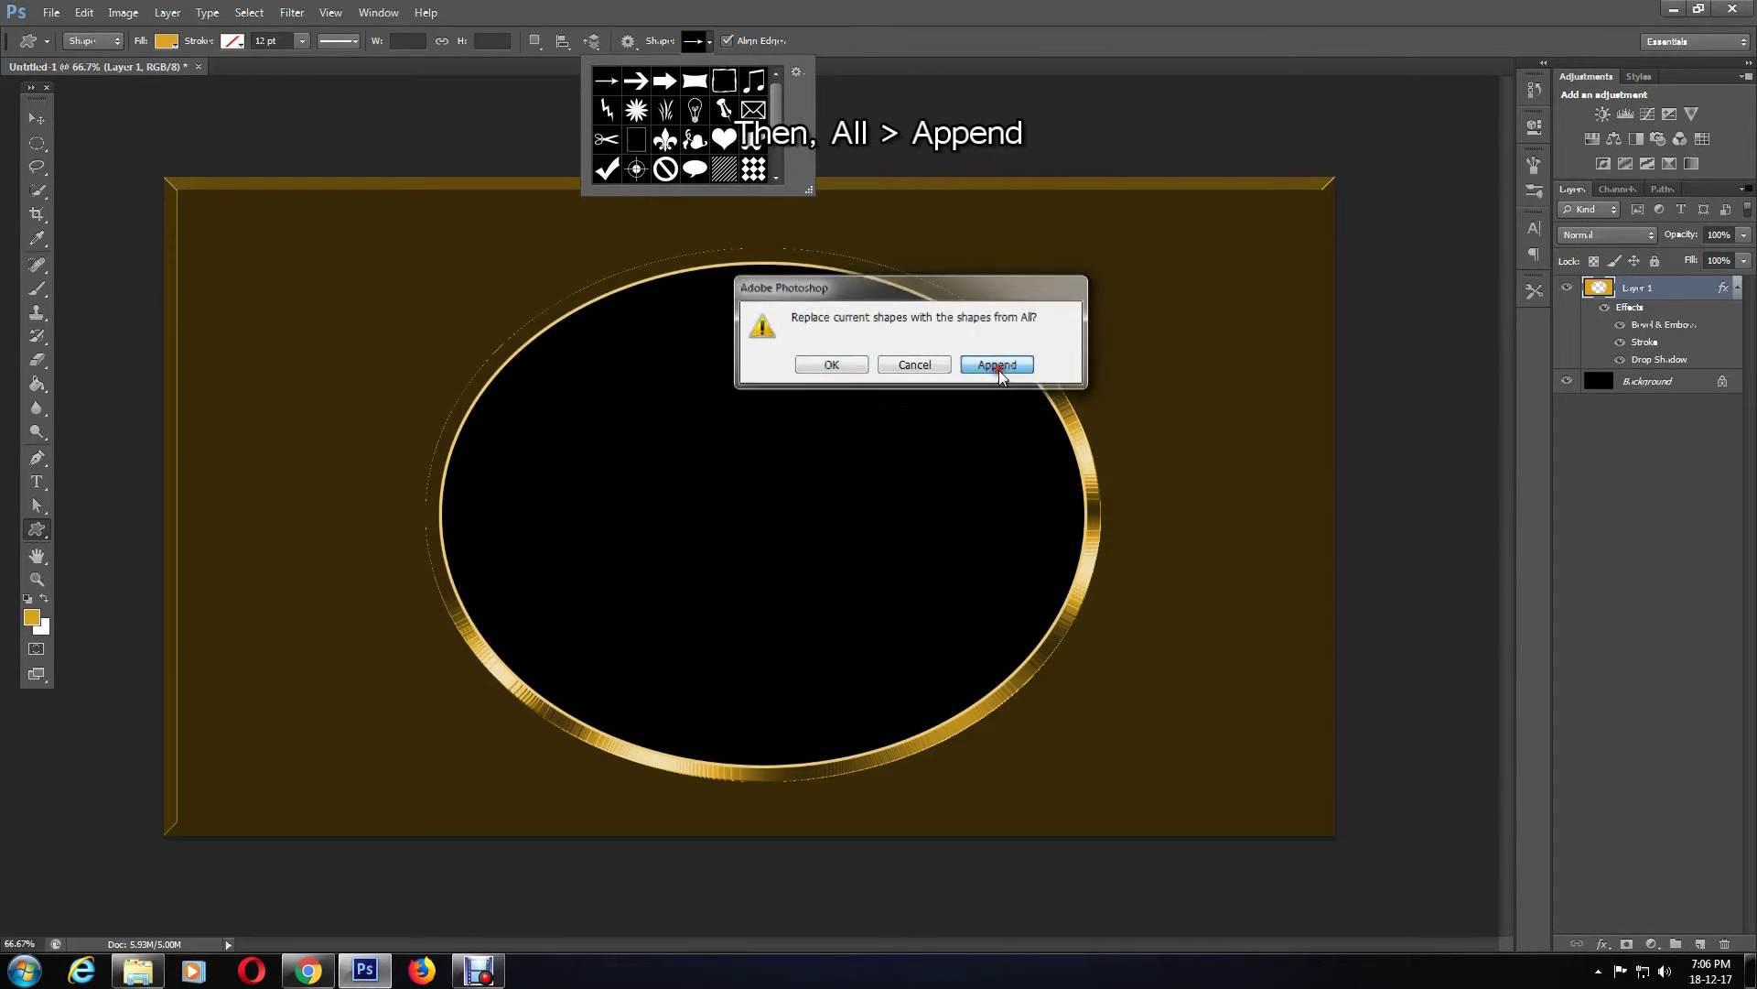
{"action": "left_click", "coordinate": [998, 366]}
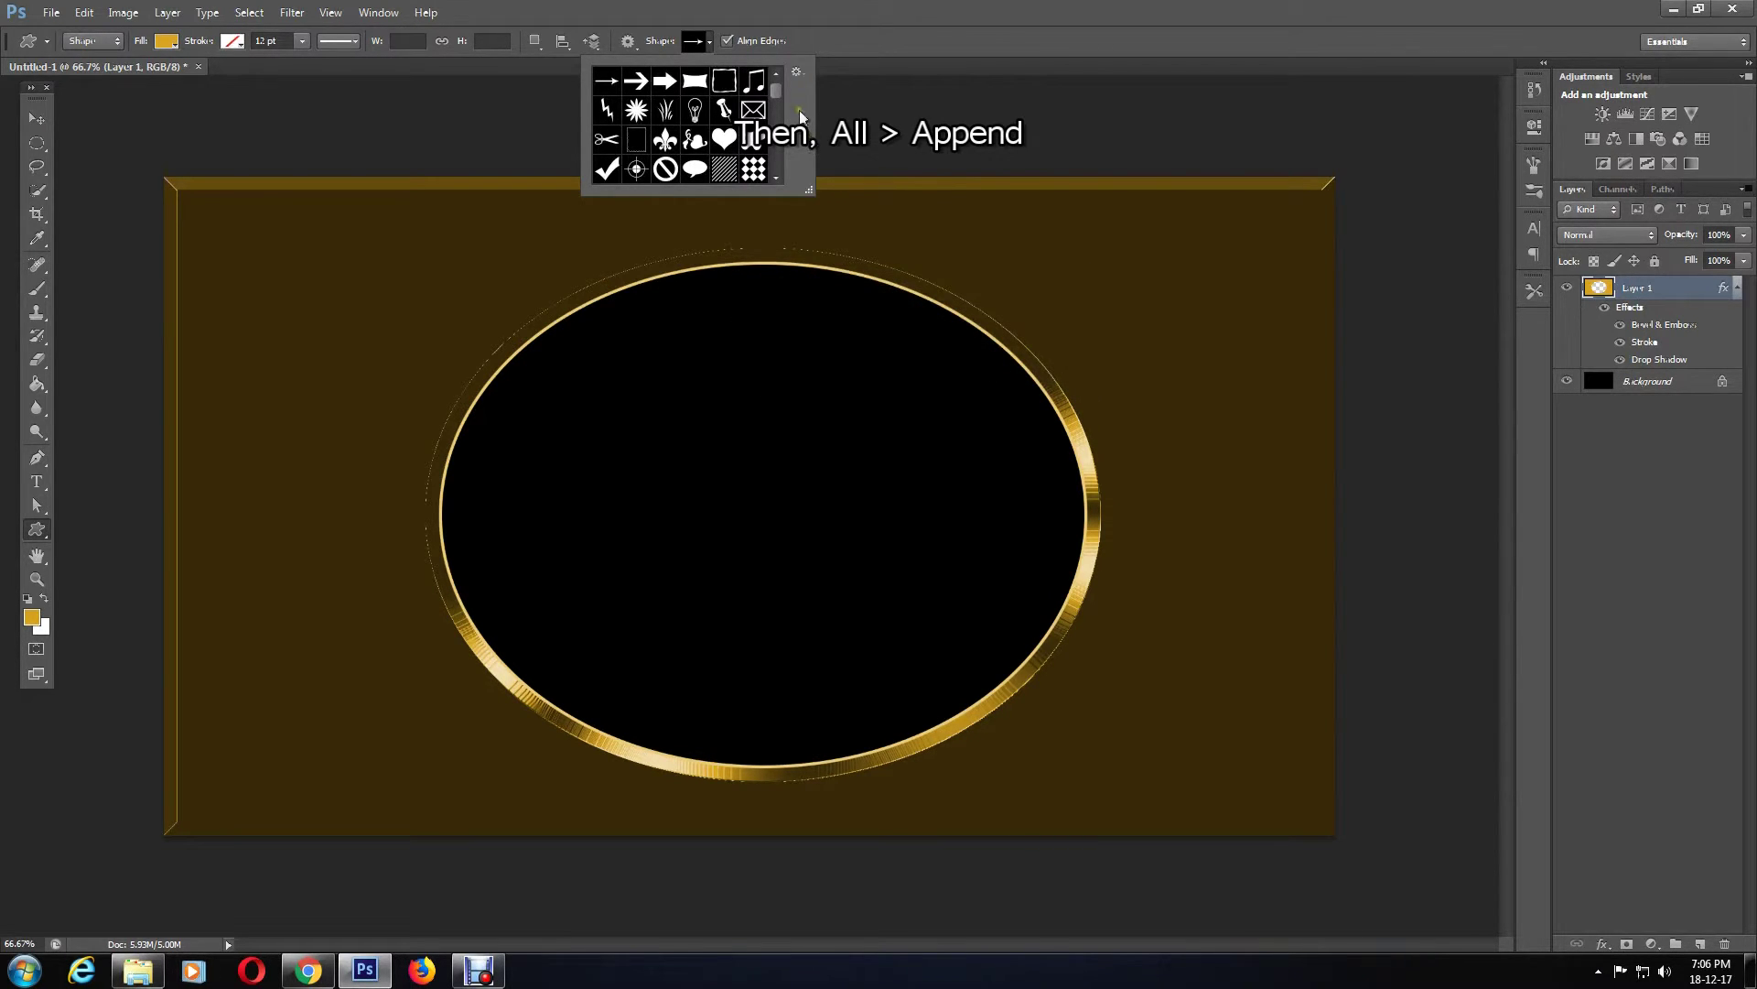
Draw a proportional five-pointed star about 611 by 581 px inside the oval and paste the copied gold layer style onto it.
{"action": "left_click_drag", "start_coordinate": [777, 90], "coordinate": [779, 105]}
{"action": "left_click_drag", "start_coordinate": [780, 116], "coordinate": [785, 135]}
{"action": "double_click", "coordinate": [633, 80]}
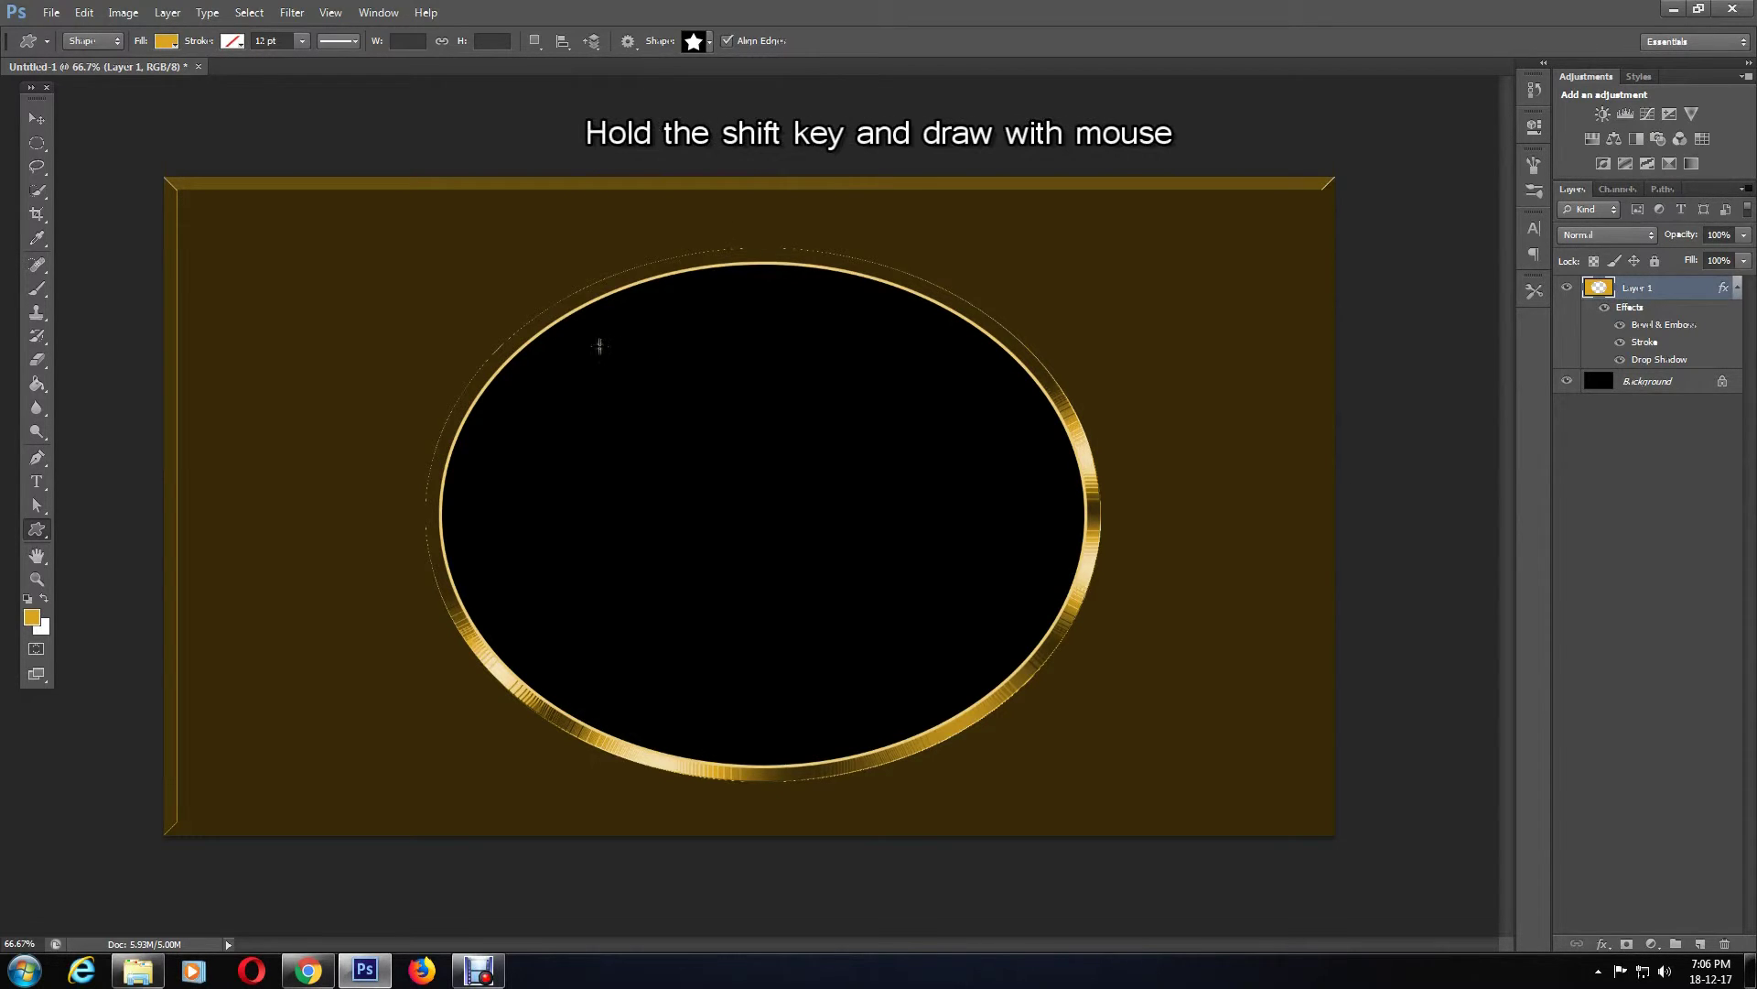
{"action": "left_click_drag", "start_coordinate": [586, 341], "coordinate": [1012, 695]}
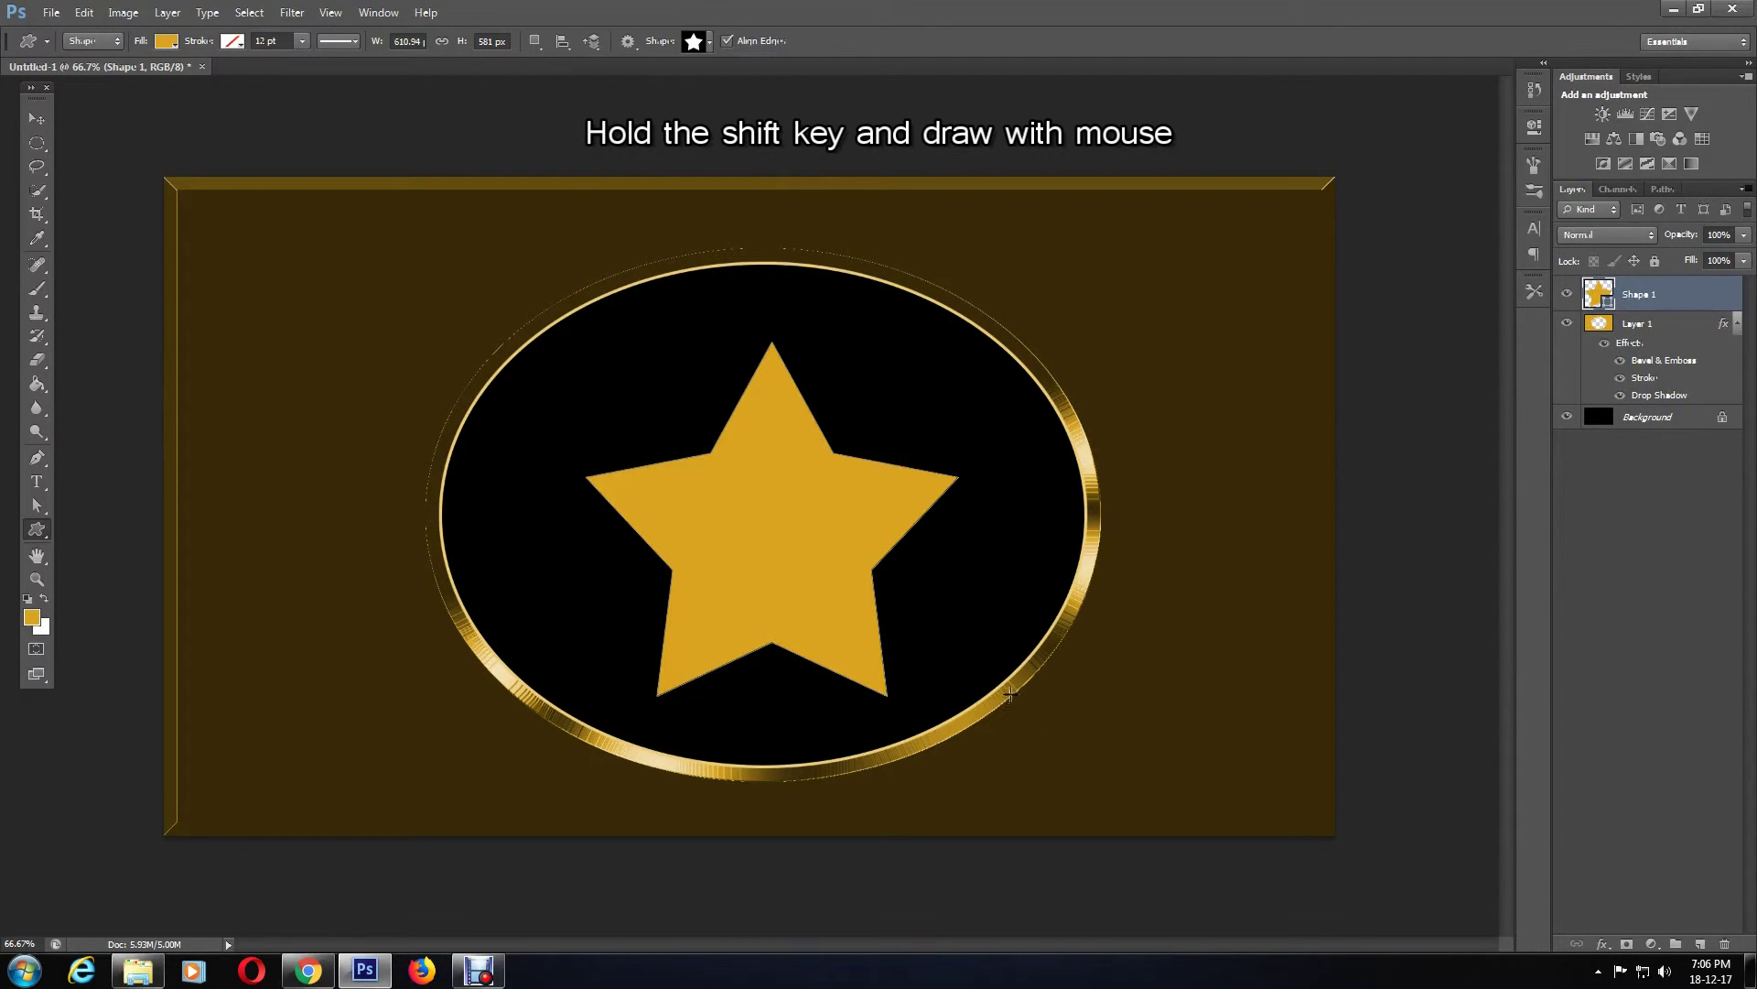
{"action": "right_click", "coordinate": [1675, 295]}
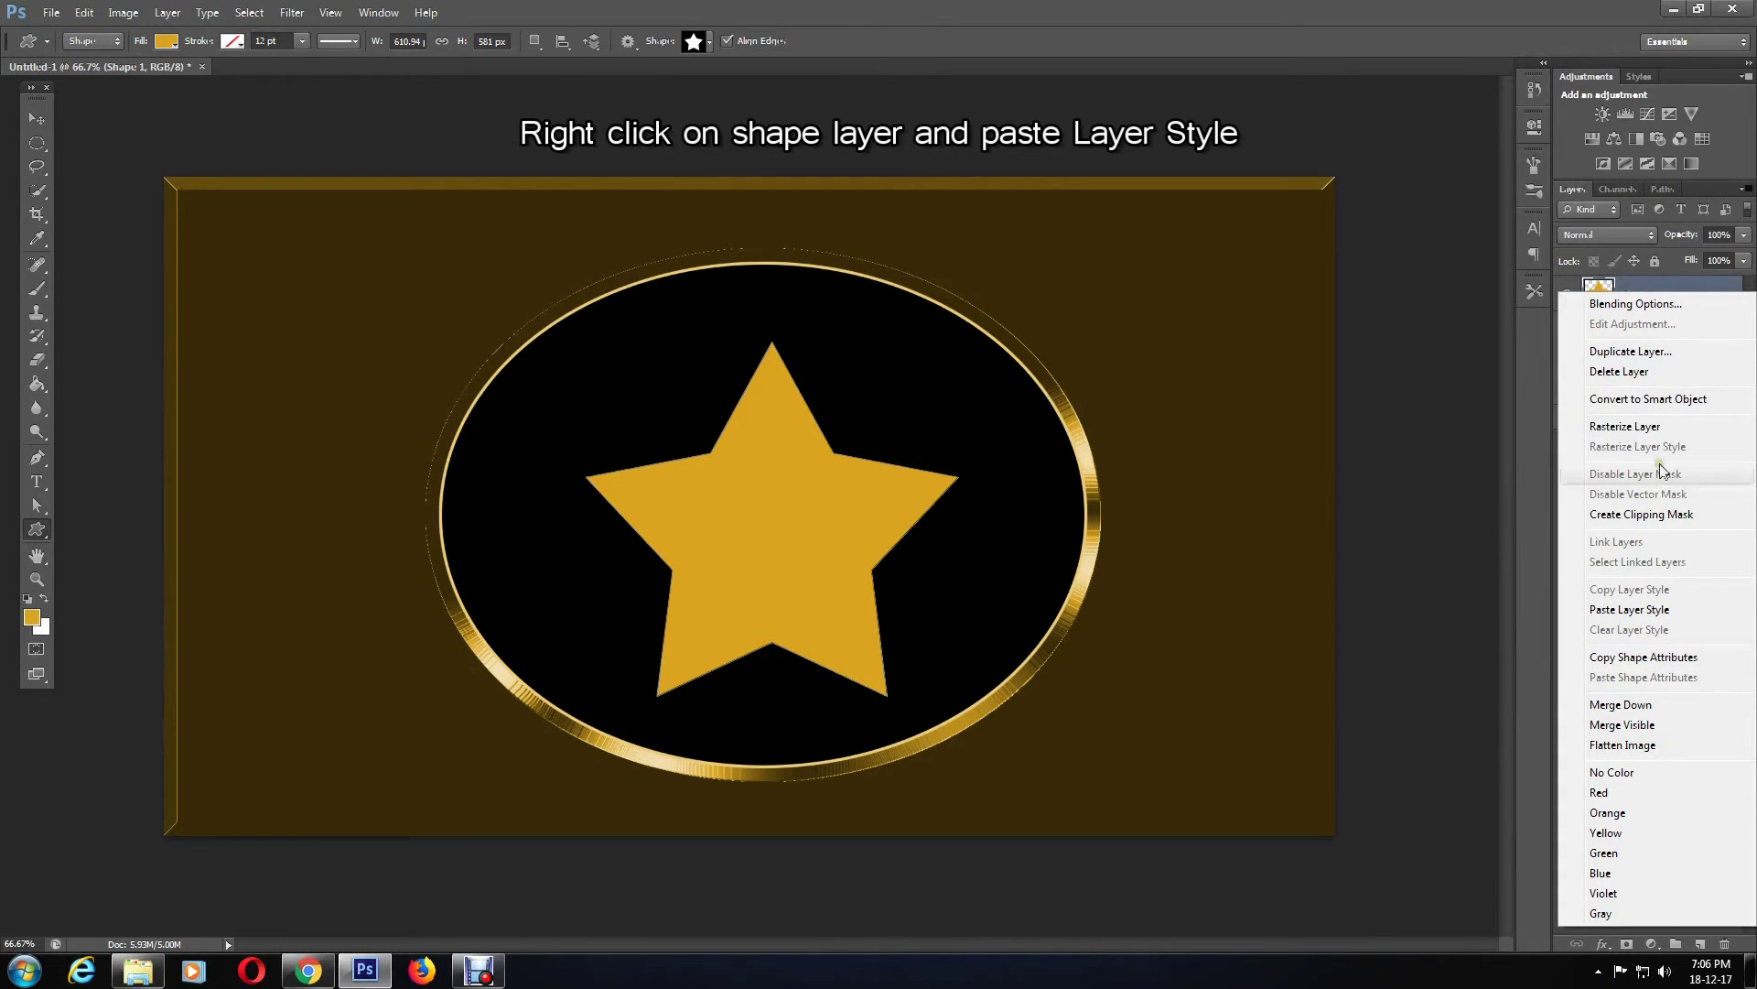
{"action": "left_click", "coordinate": [1660, 608]}
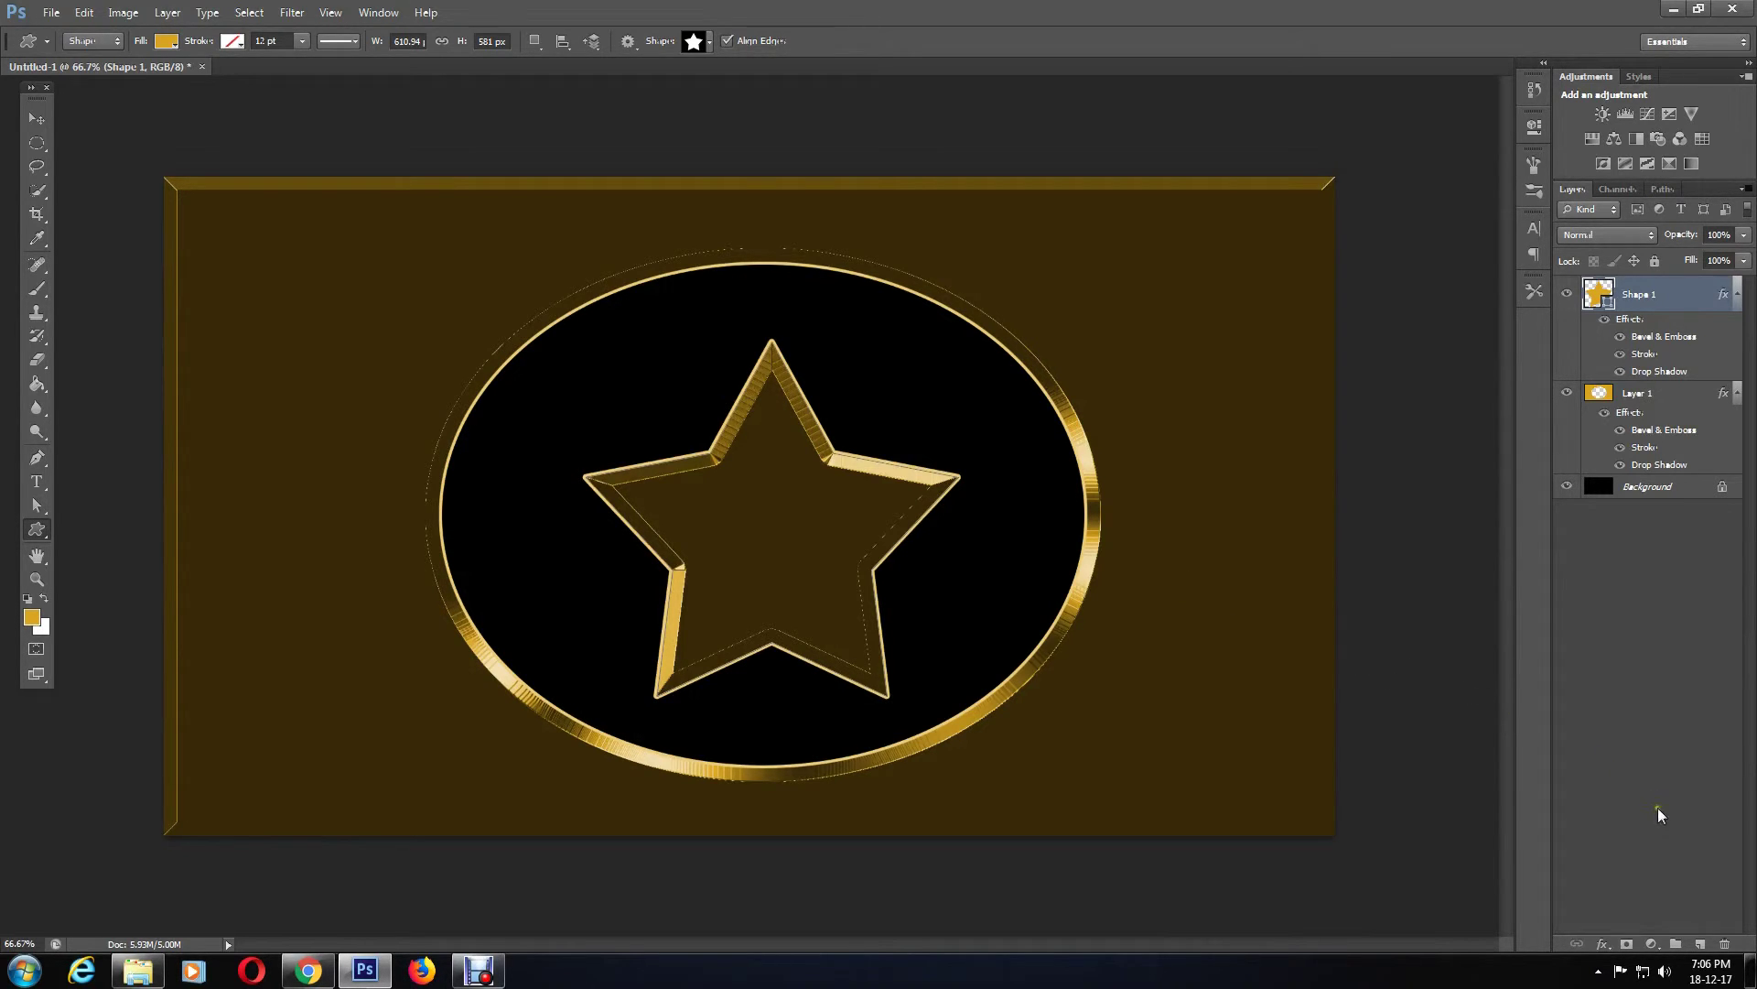
Create a new layer above the star and append the Assorted Brushes set for the Brush tool.
{"action": "left_click", "coordinate": [1702, 943]}
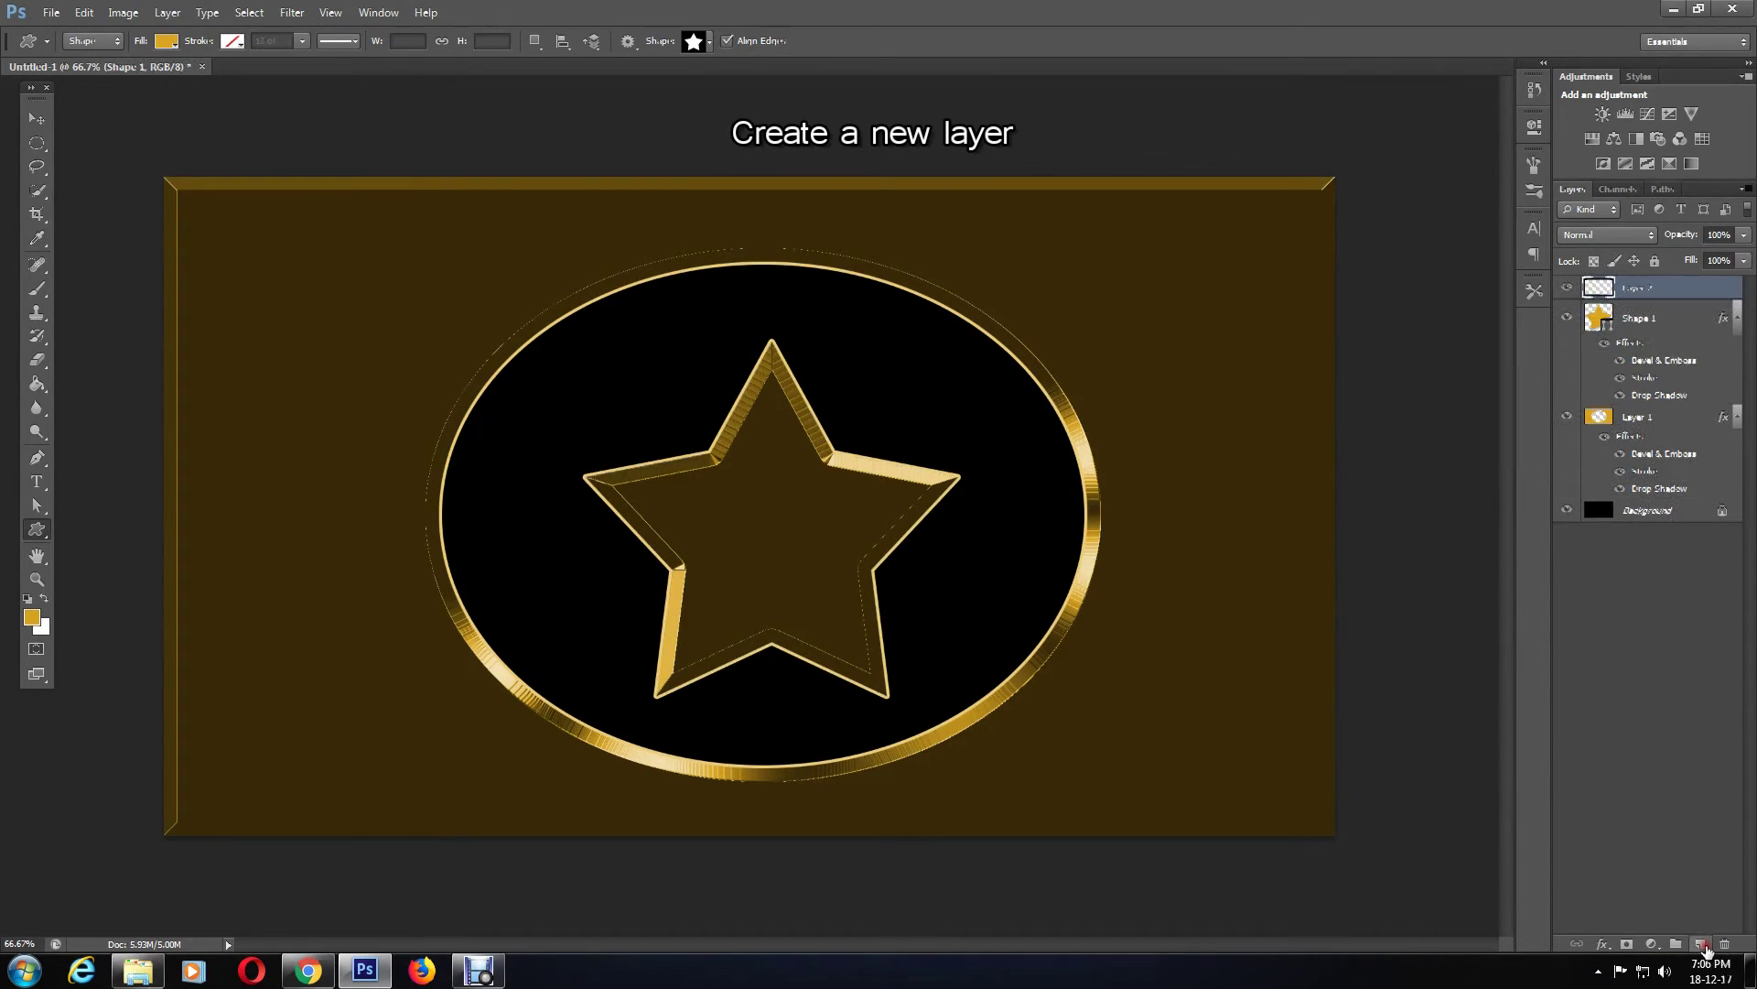
{"action": "left_click", "coordinate": [46, 286]}
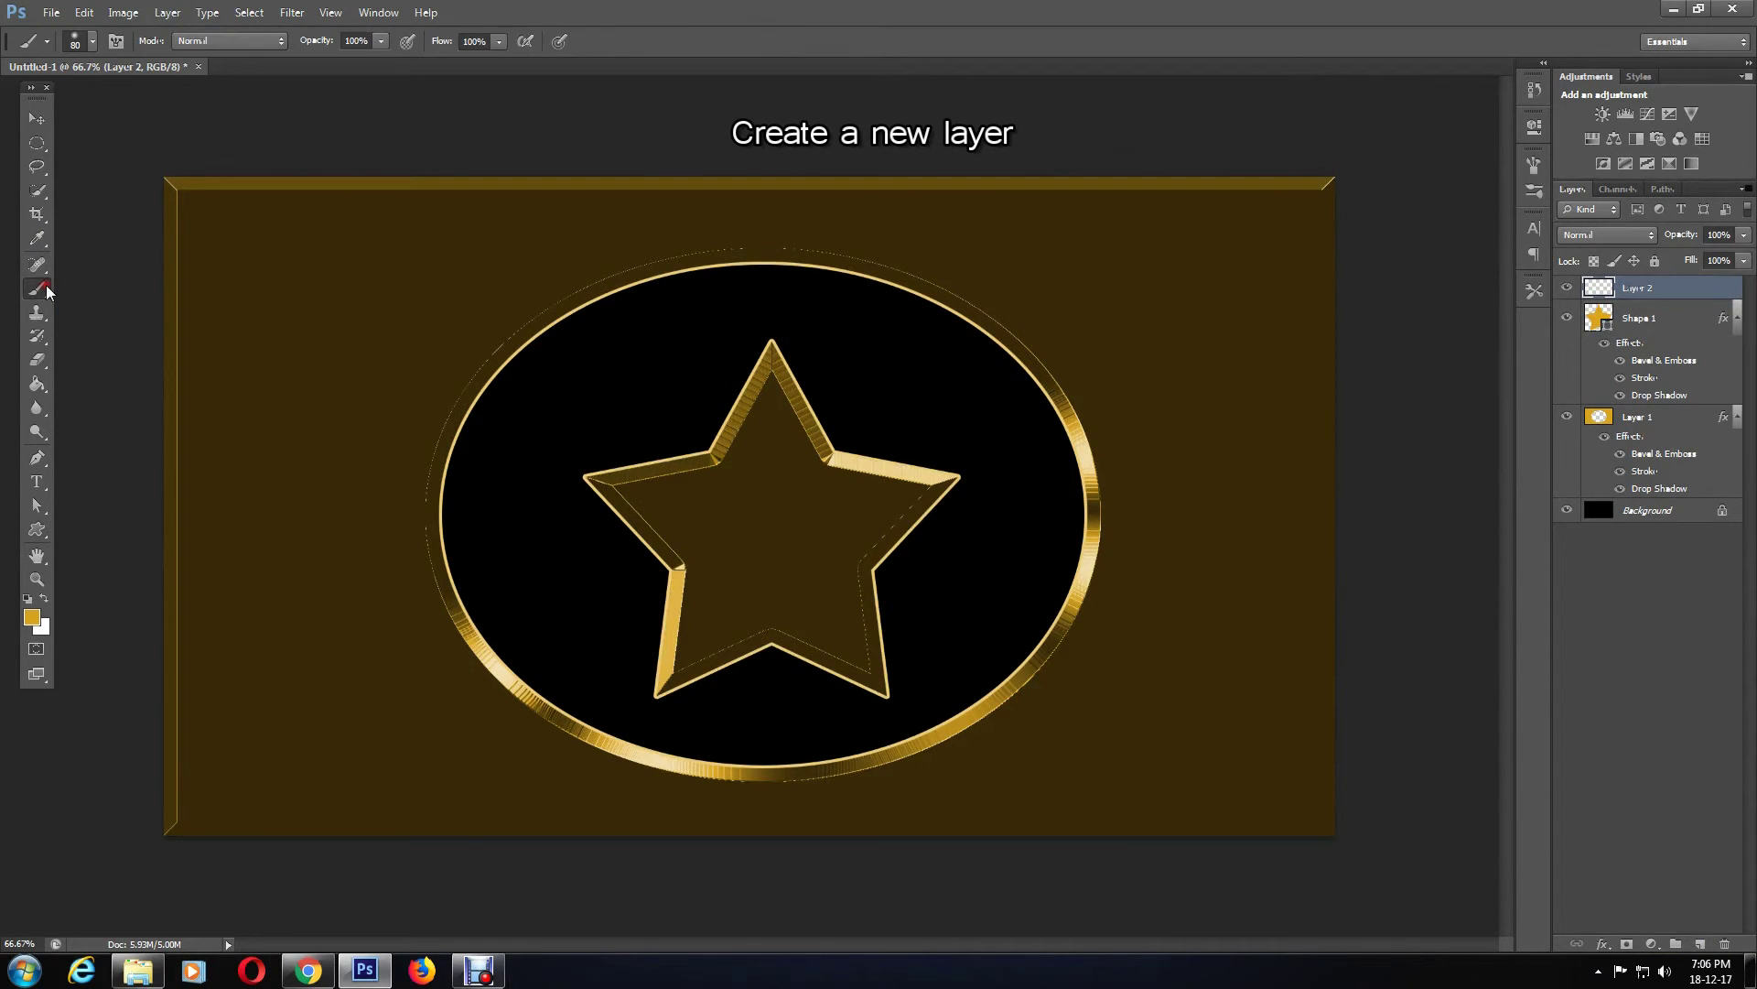
{"action": "left_click", "coordinate": [75, 40]}
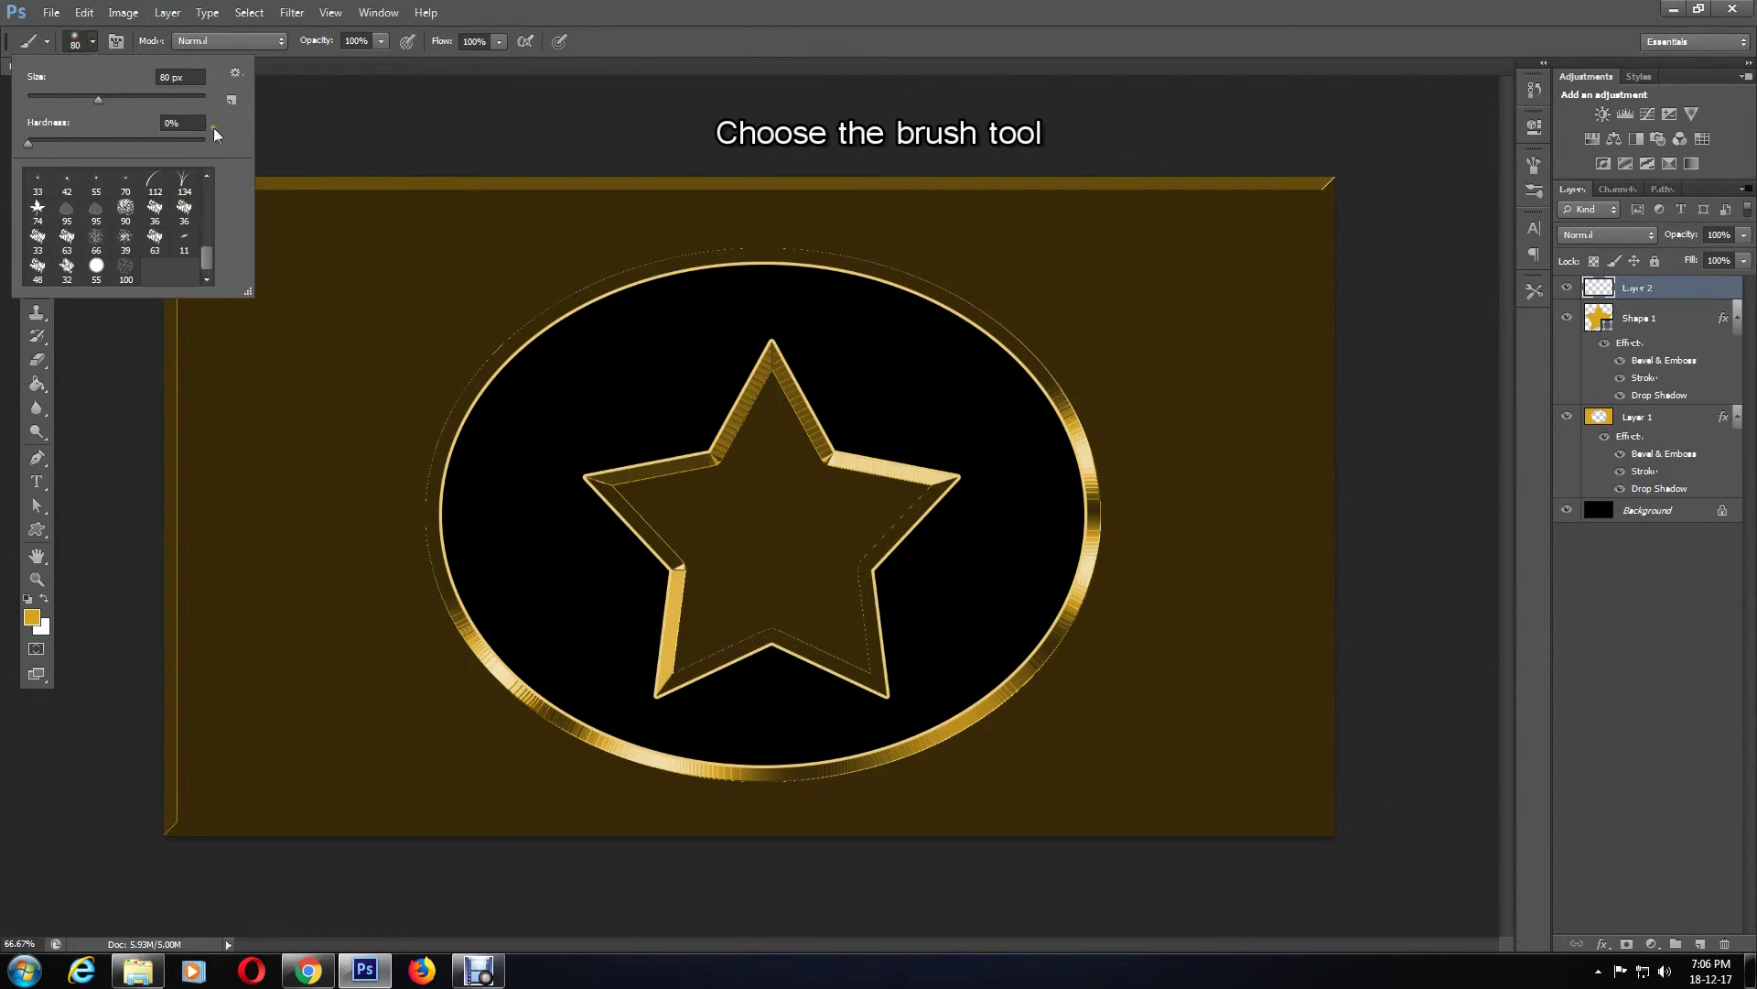
{"action": "mouse_move", "coordinate": [208, 262]}
{"action": "left_mouse_down"}
{"action": "mouse_move", "coordinate": [206, 192]}
{"action": "mouse_move", "coordinate": [216, 268]}
{"action": "left_mouse_up"}
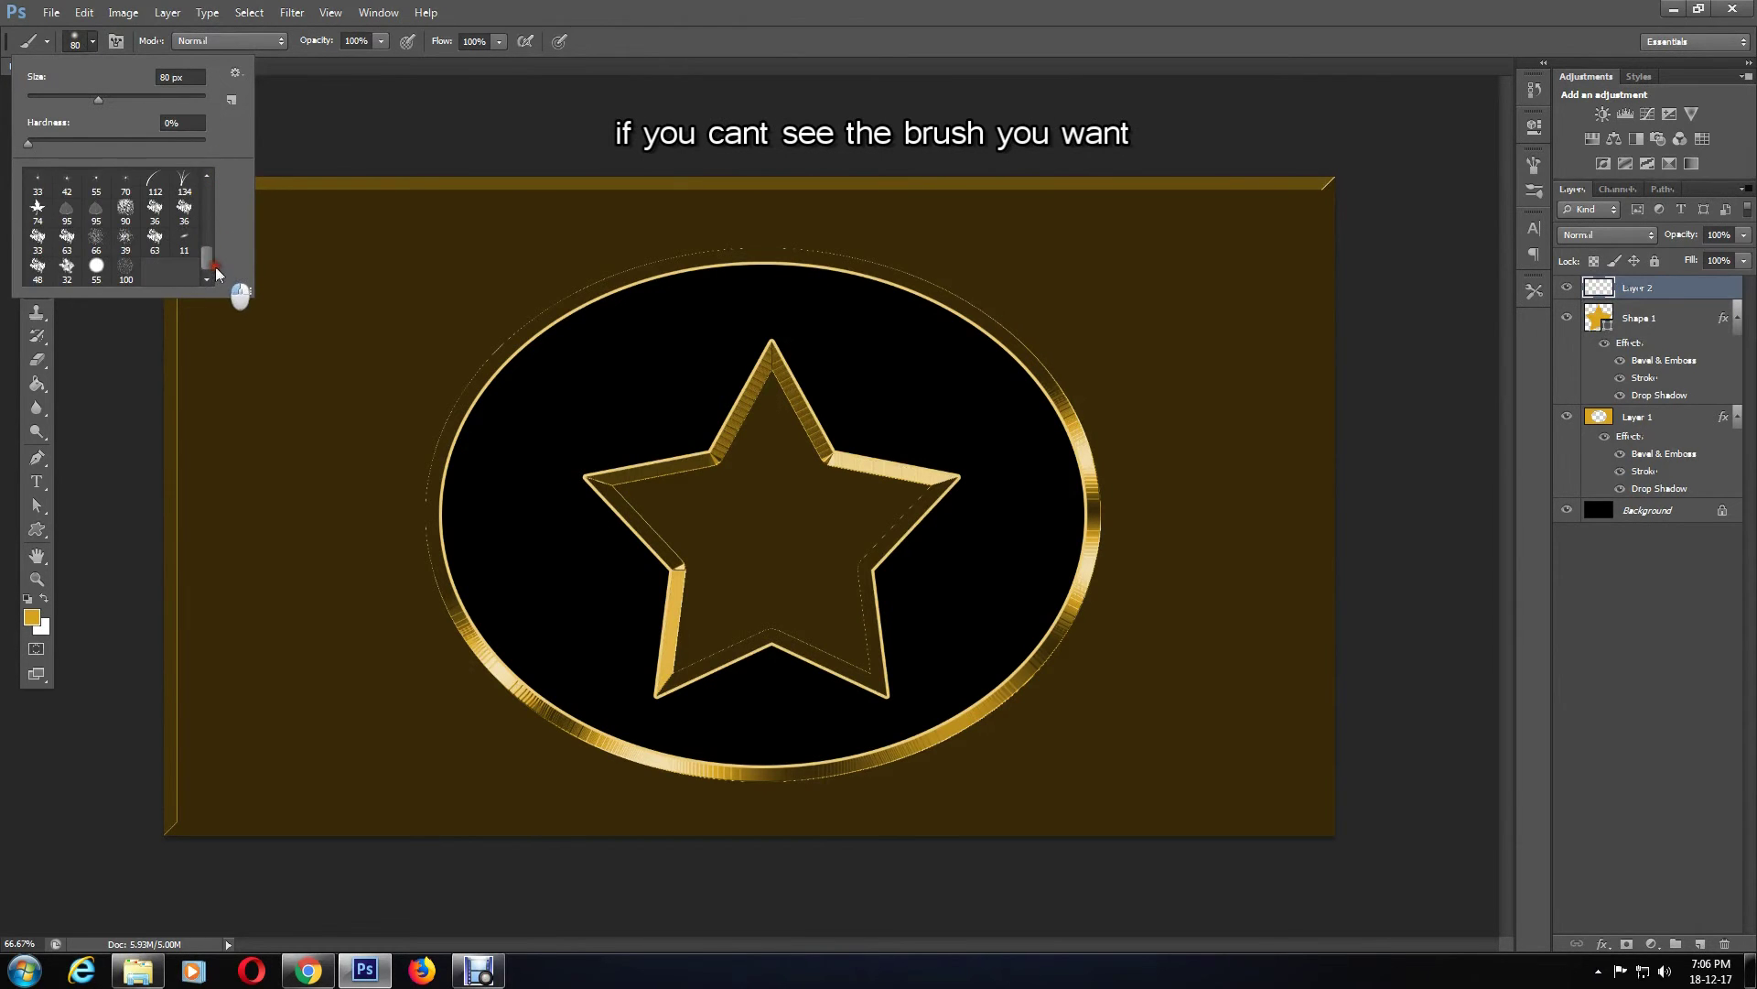
{"action": "left_click", "coordinate": [234, 72]}
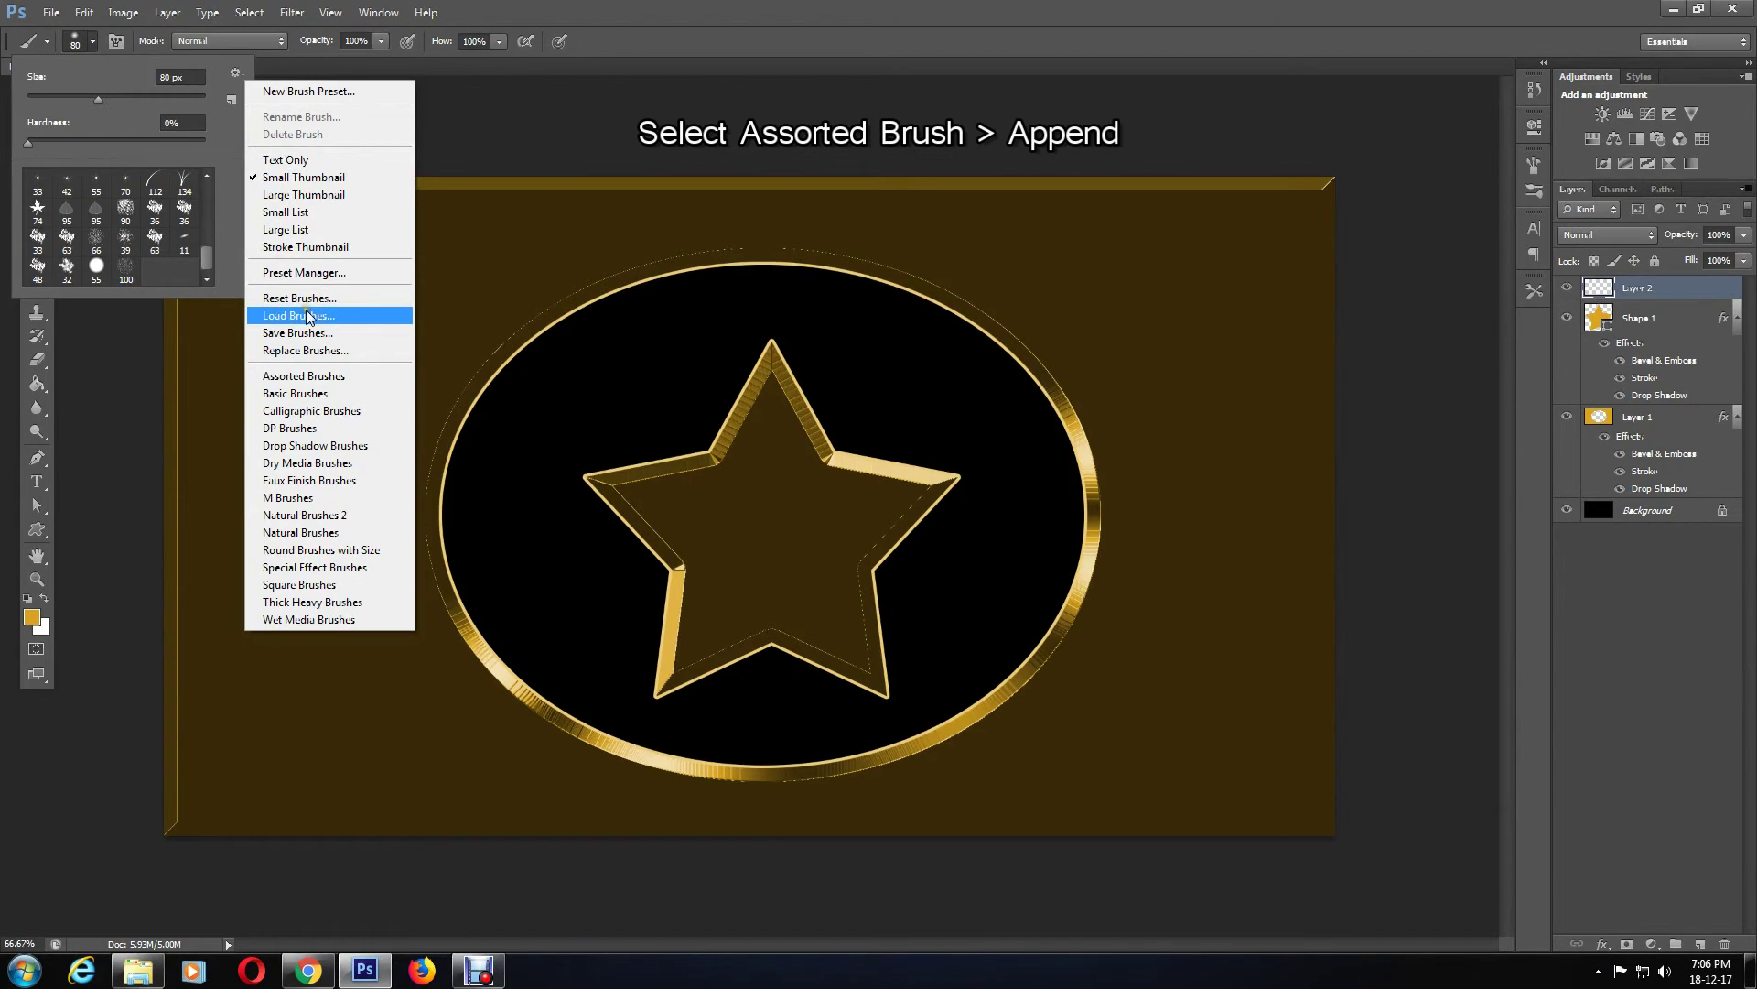
{"action": "left_click", "coordinate": [329, 377]}
{"action": "left_click", "coordinate": [994, 364]}
Stamp the X-shaped sparkle brush, enlarged to 70 px, on the star's upper tip and right tip.
{"action": "left_click_drag", "start_coordinate": [212, 232], "coordinate": [222, 249]}
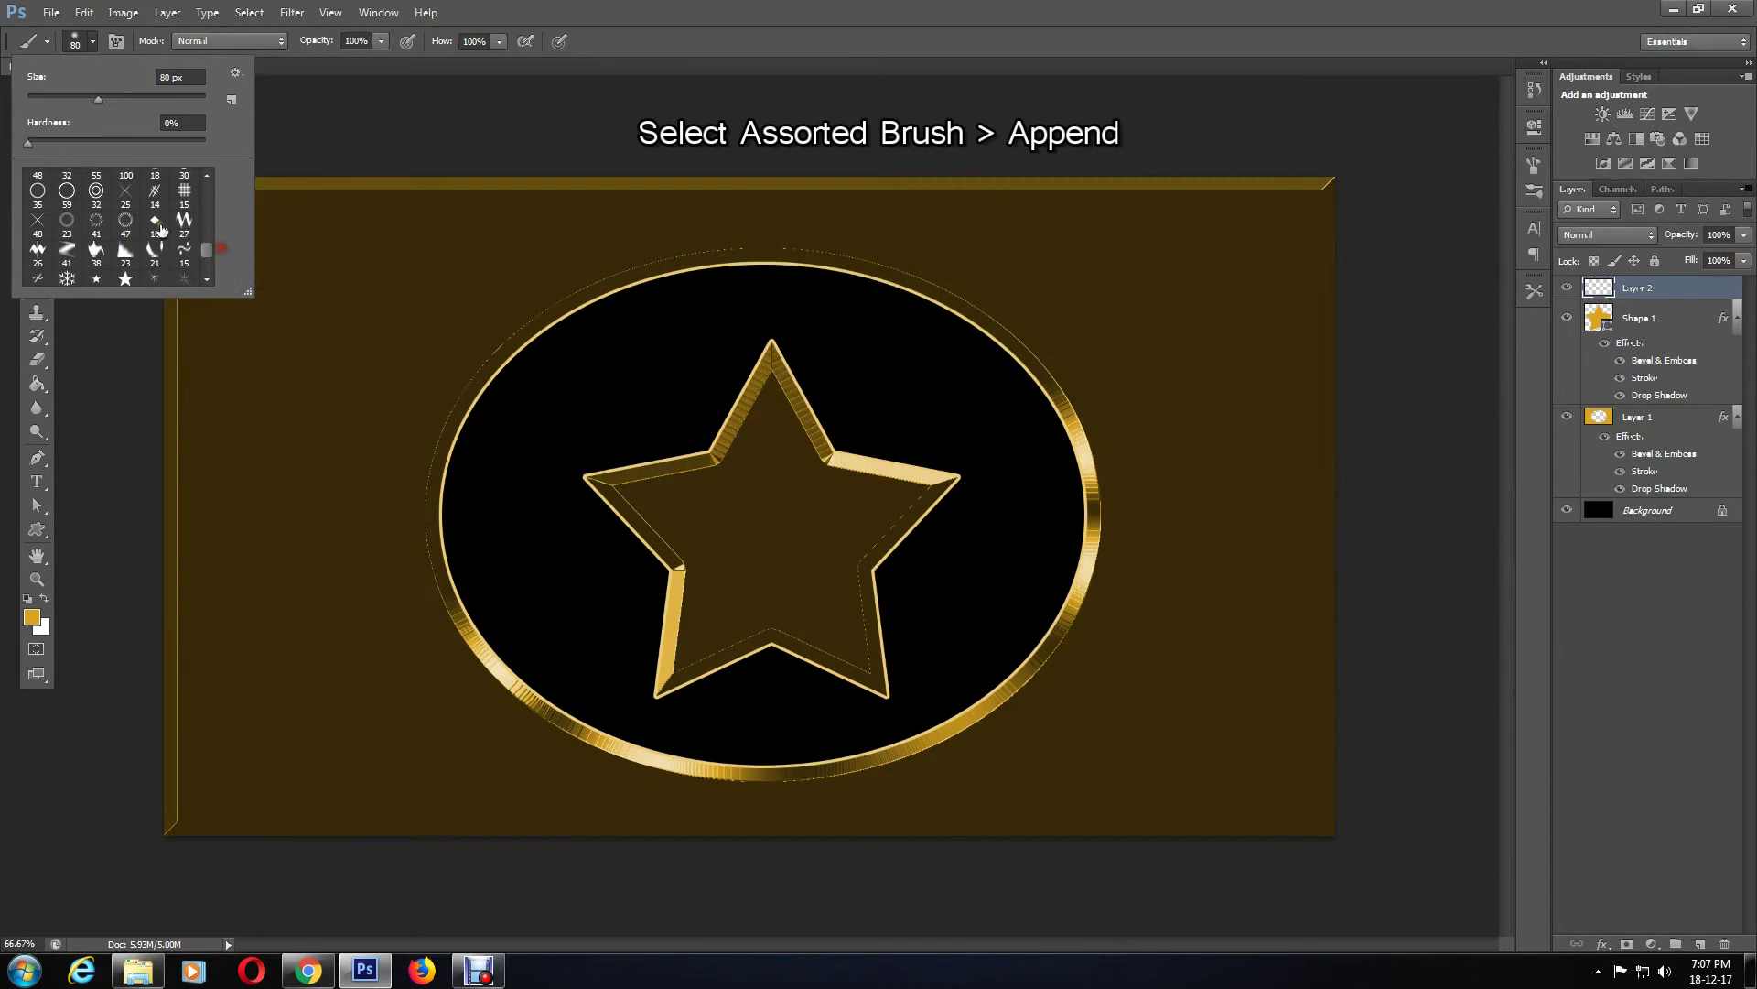
{"action": "left_click", "coordinate": [37, 221]}
{"action": "double_click", "coordinate": [37, 225]}
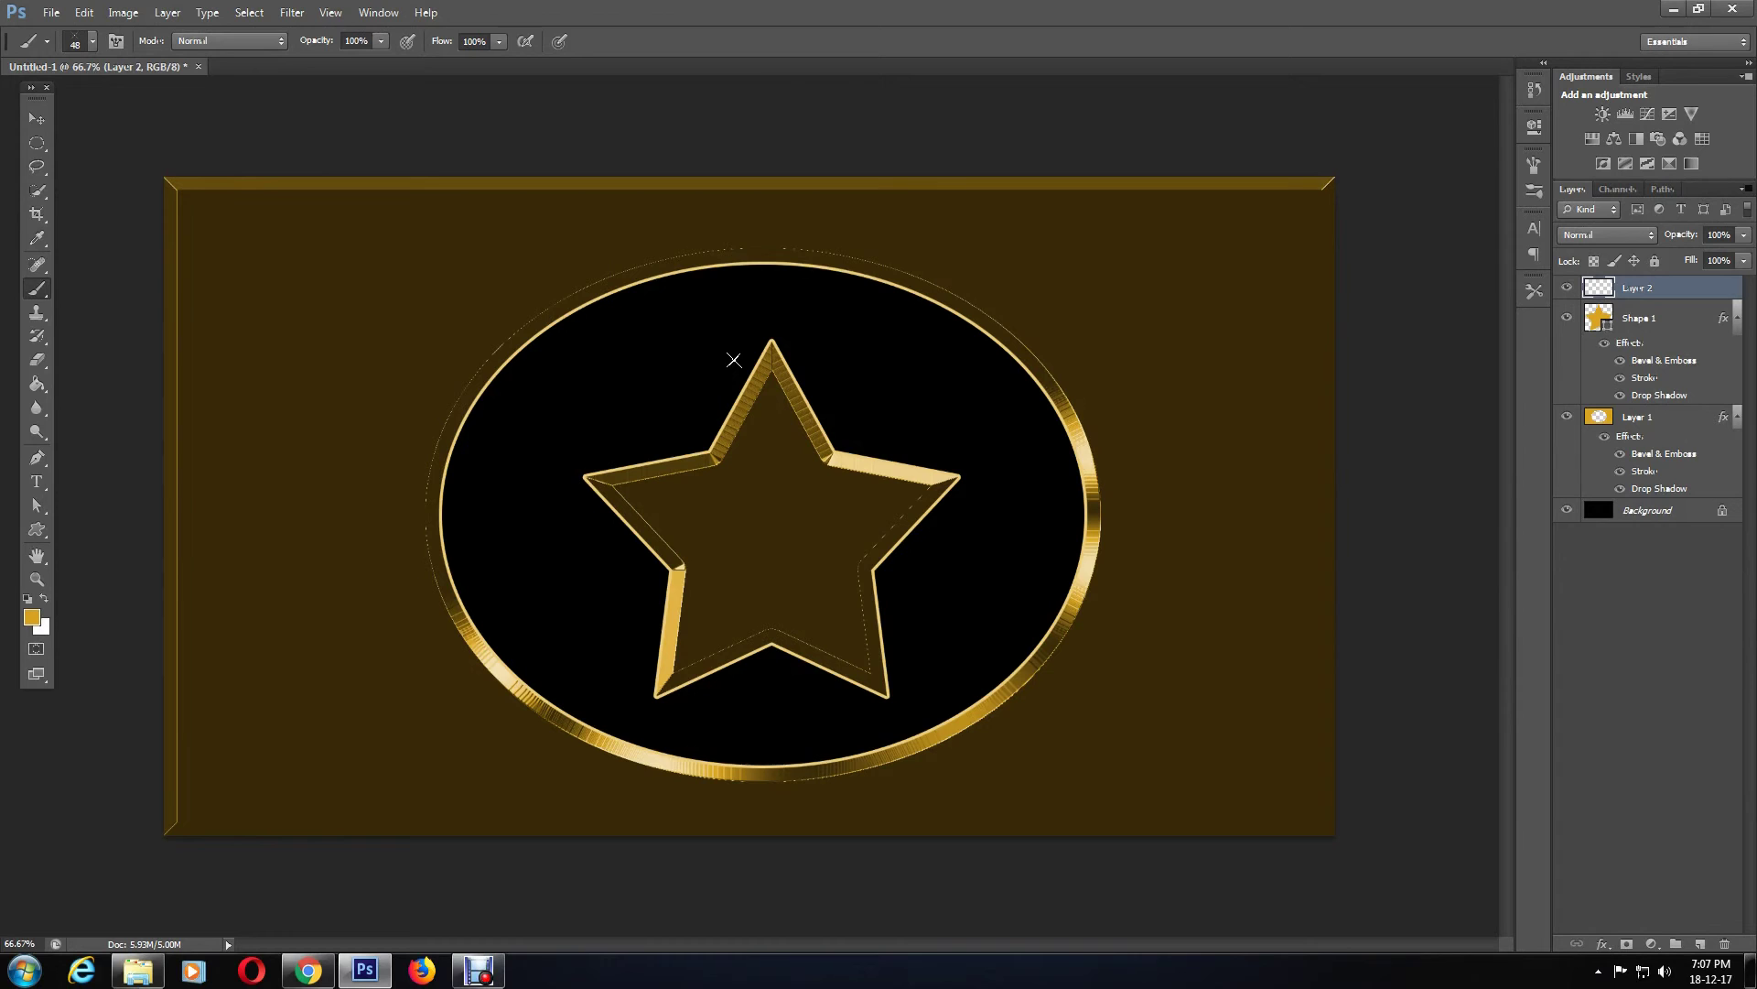
{"action": "key", "text": "bracketright"}
{"action": "key", "text": "bracketright"}
{"action": "key", "text": "bracketright"}
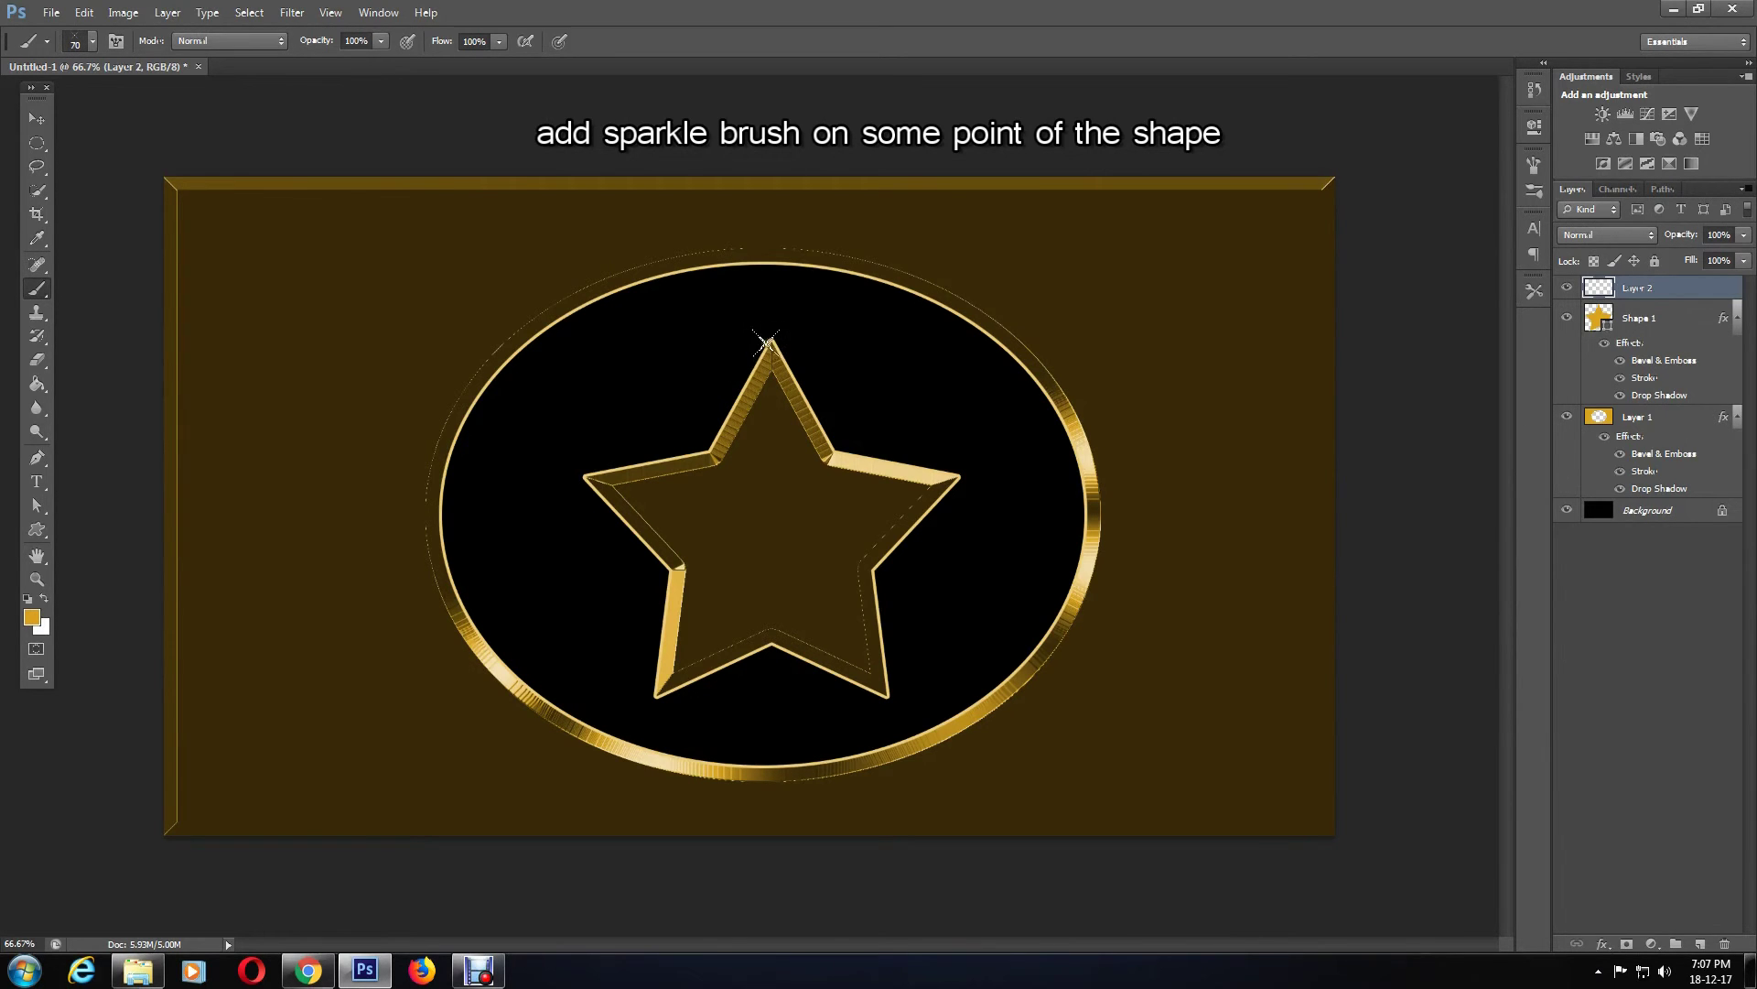
{"action": "left_click", "coordinate": [770, 339]}
{"action": "left_click", "coordinate": [933, 490]}
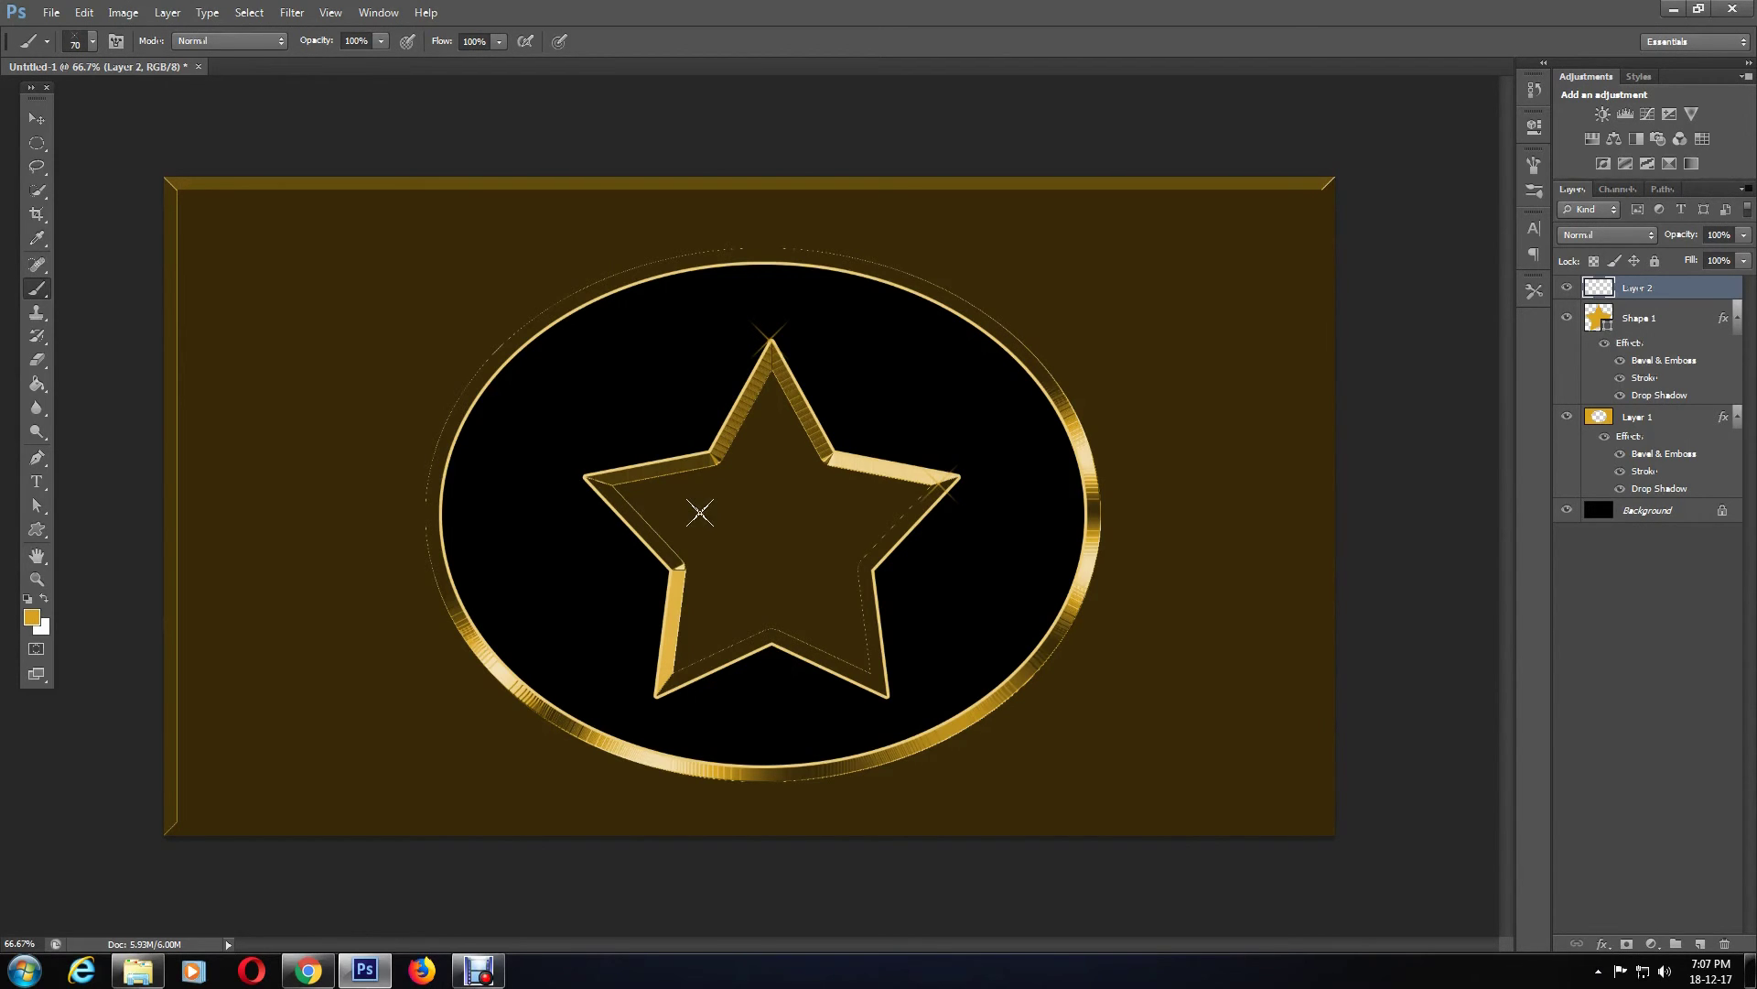
Save the design to the Desktop as a JPEG named sf1.jpg, accepting the JPEG options.
{"action": "left_click", "coordinate": [52, 13]}
{"action": "left_click", "coordinate": [93, 234]}
{"action": "left_click", "coordinate": [876, 482]}
{"action": "left_click", "coordinate": [865, 593]}
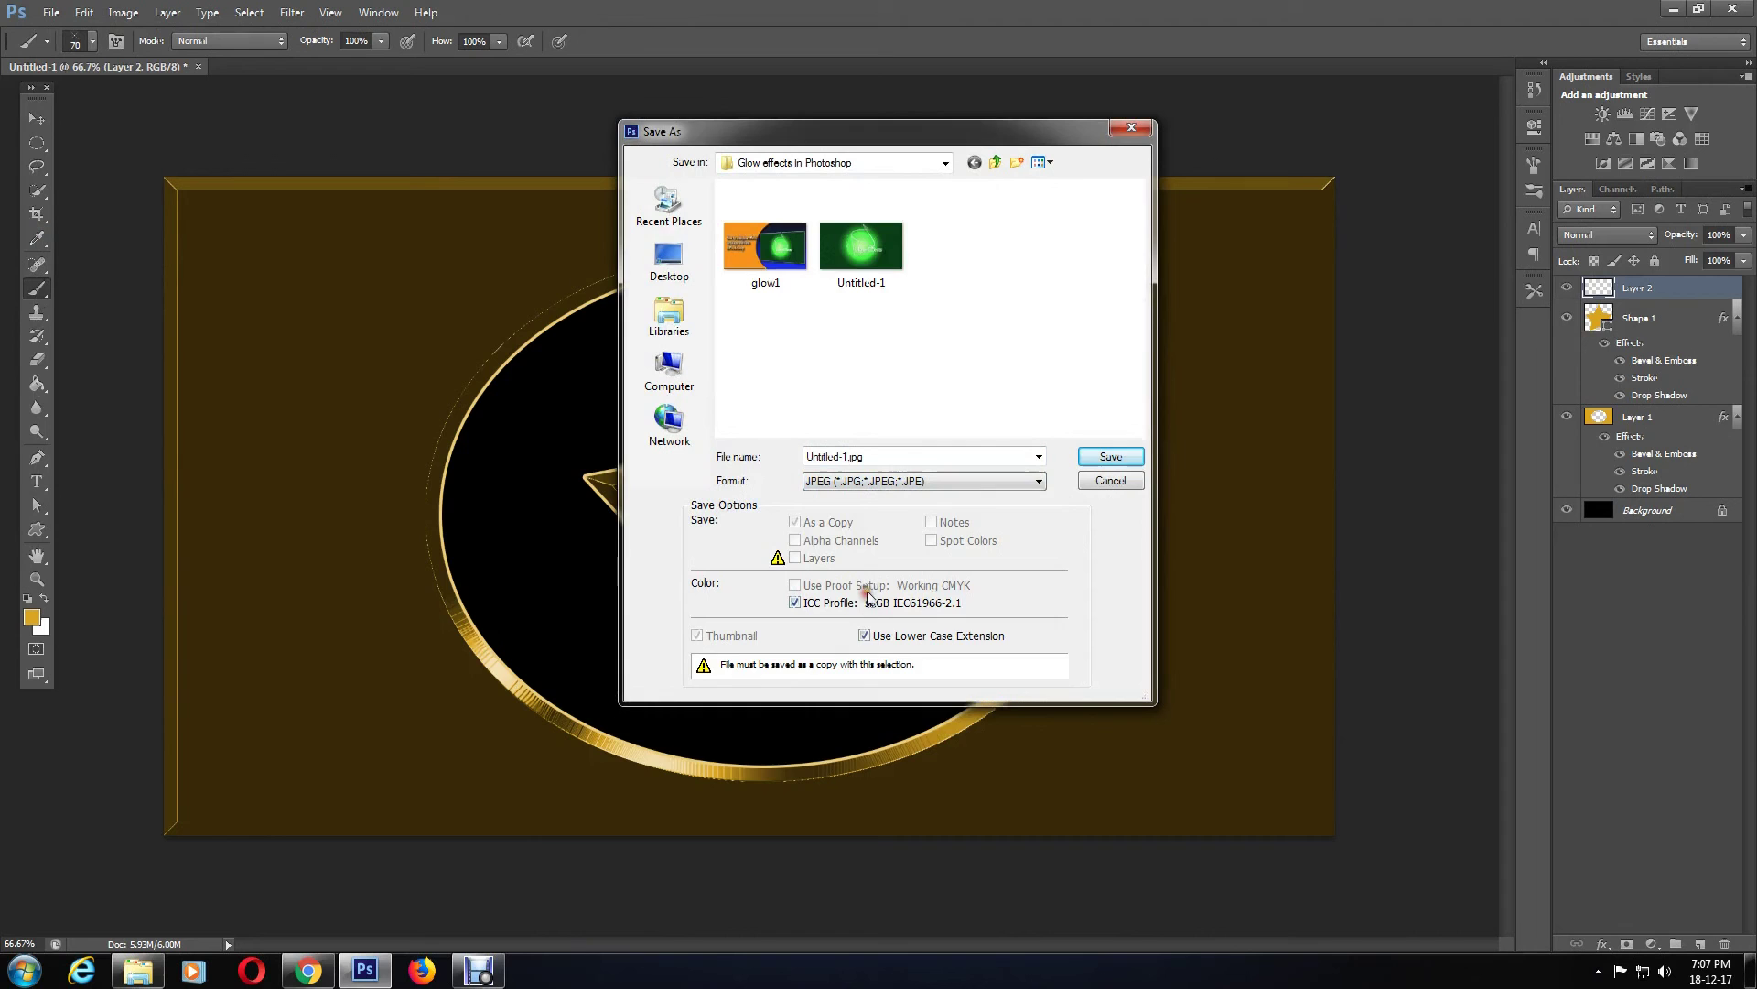
{"action": "left_click", "coordinate": [669, 259]}
{"action": "double_click", "coordinate": [867, 456]}
{"action": "type", "text": "sf1"}
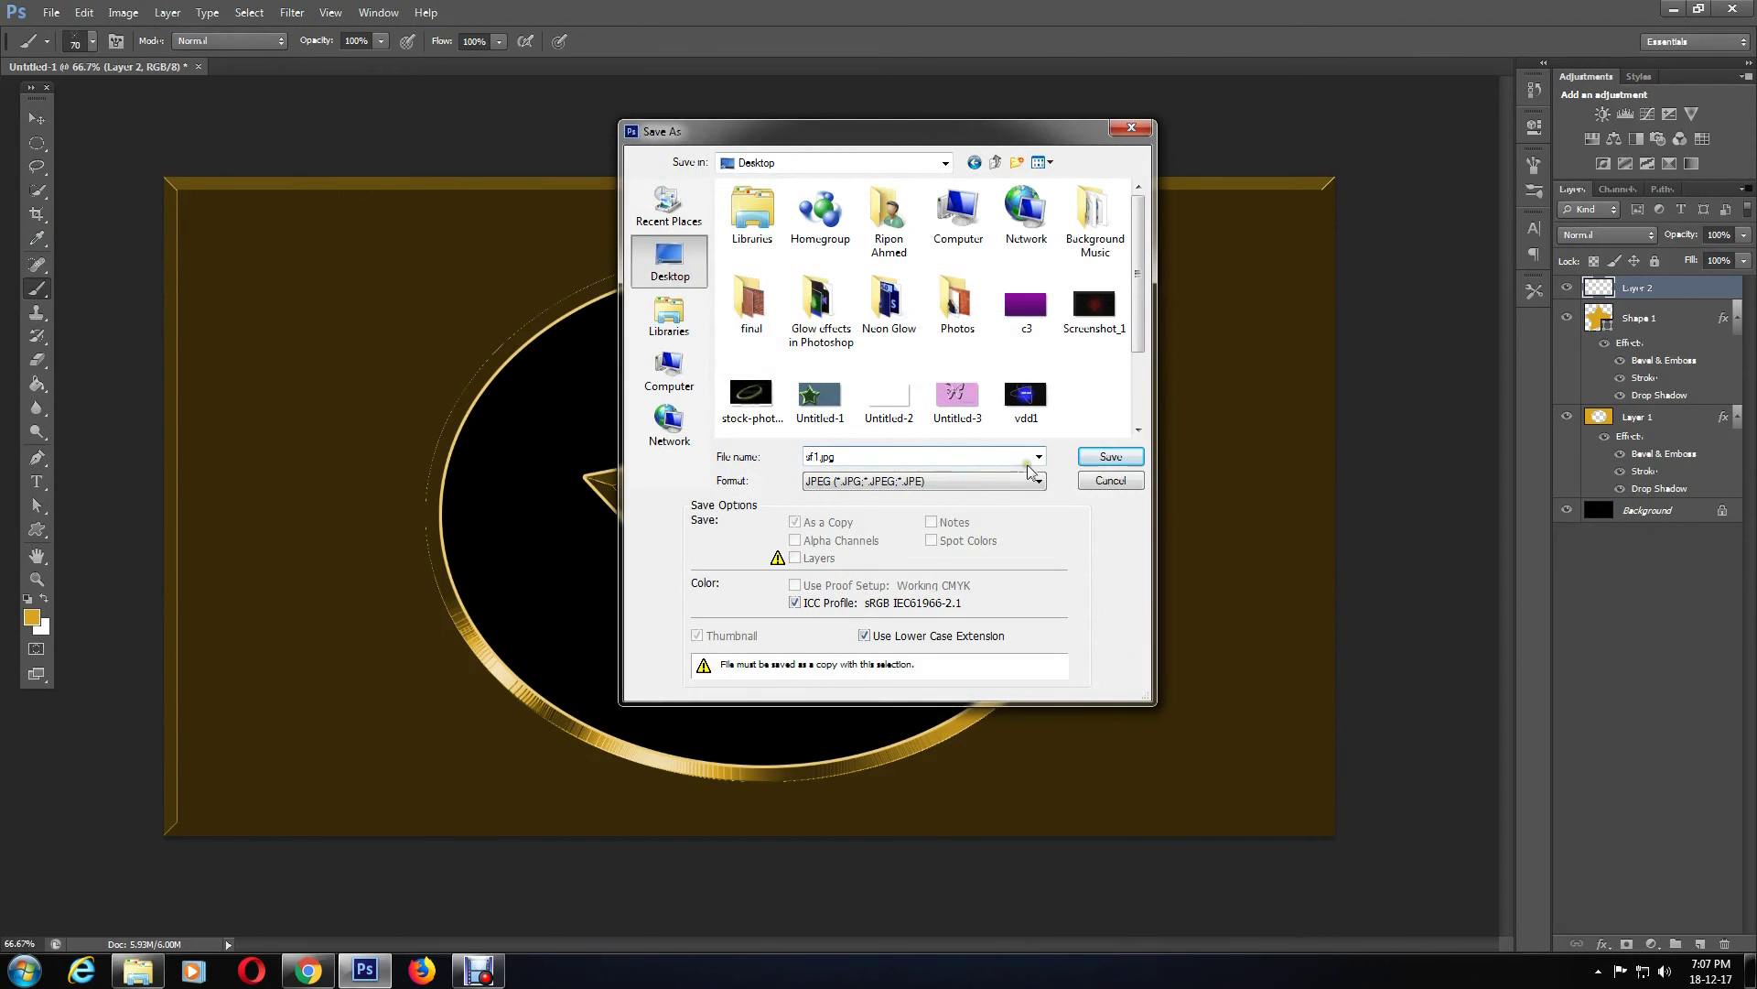
{"action": "left_click", "coordinate": [1095, 457]}
{"action": "left_click", "coordinate": [982, 264]}
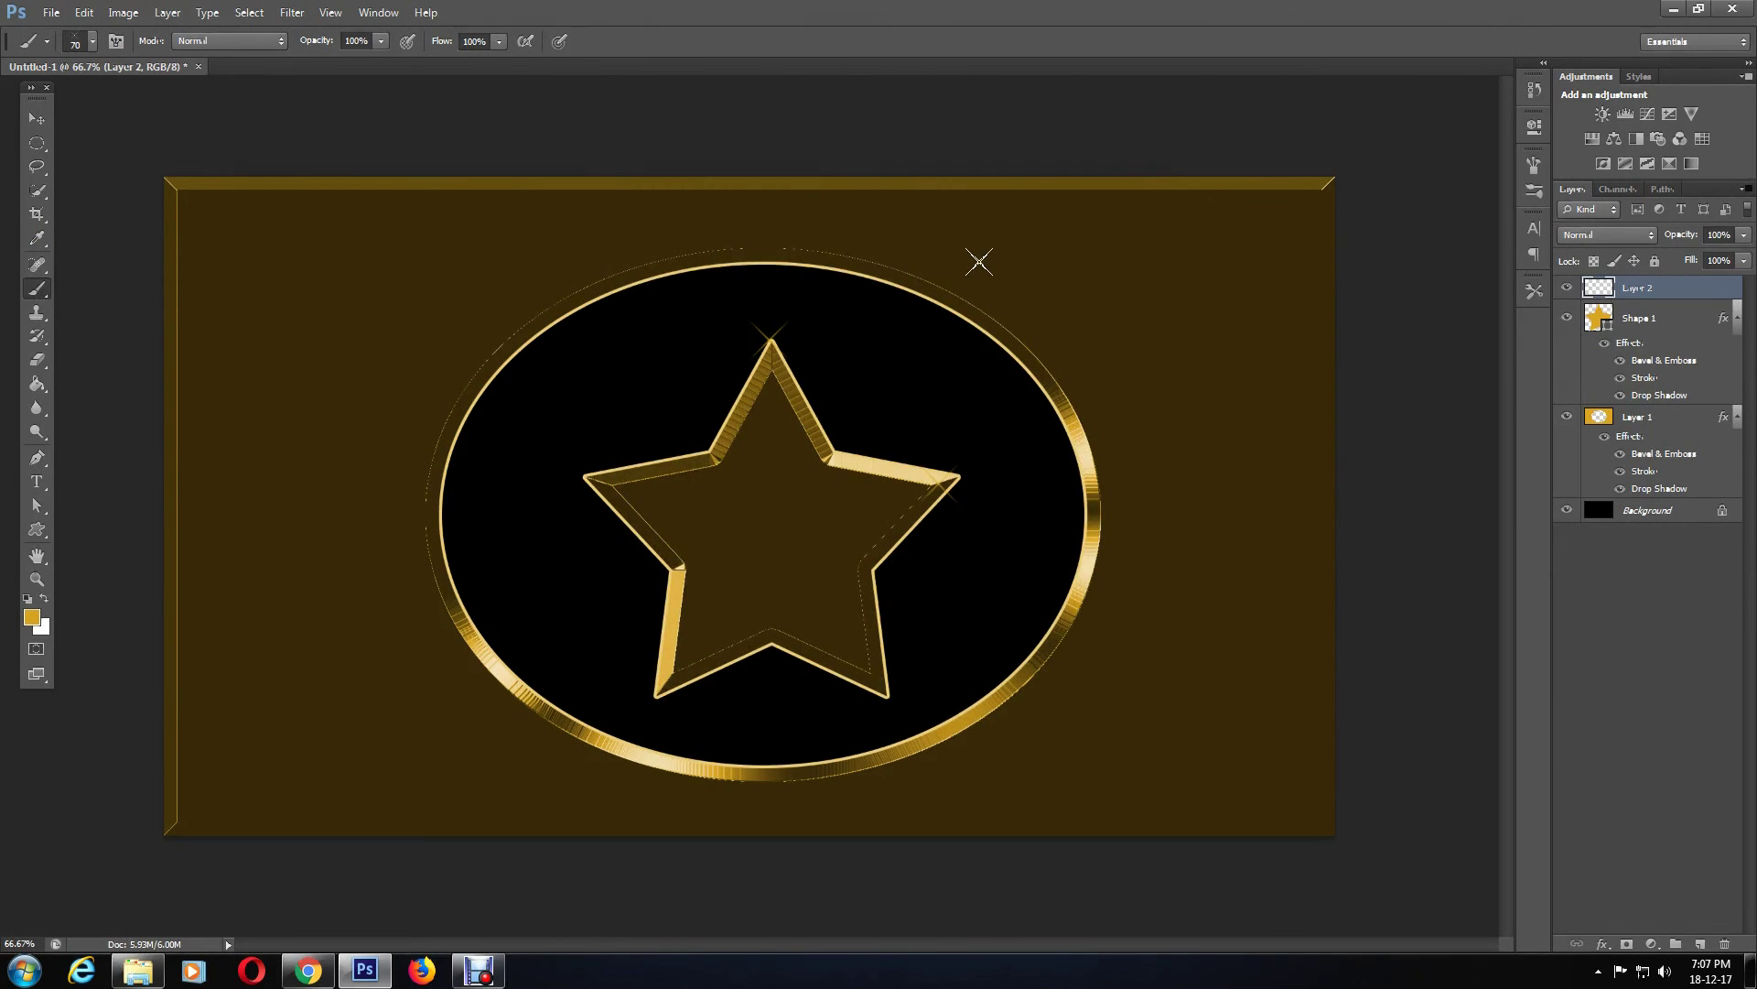